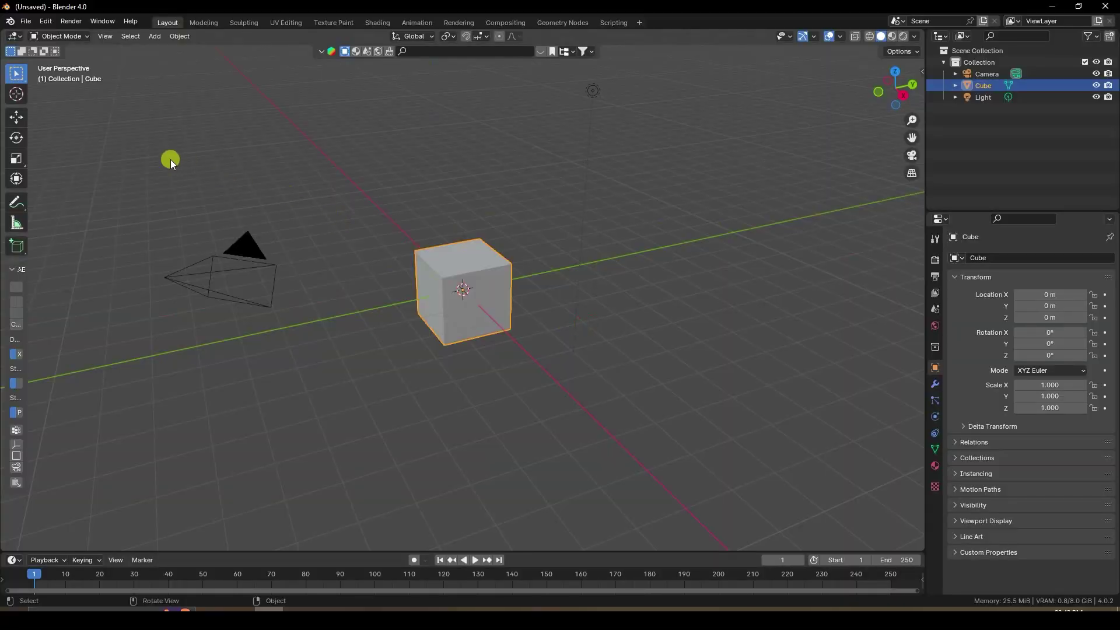
# Box-select the default Camera, Cube and Light in the Layout viewport.
pyautogui.moveTo(171, 160); pyautogui.dragTo(774, 488)
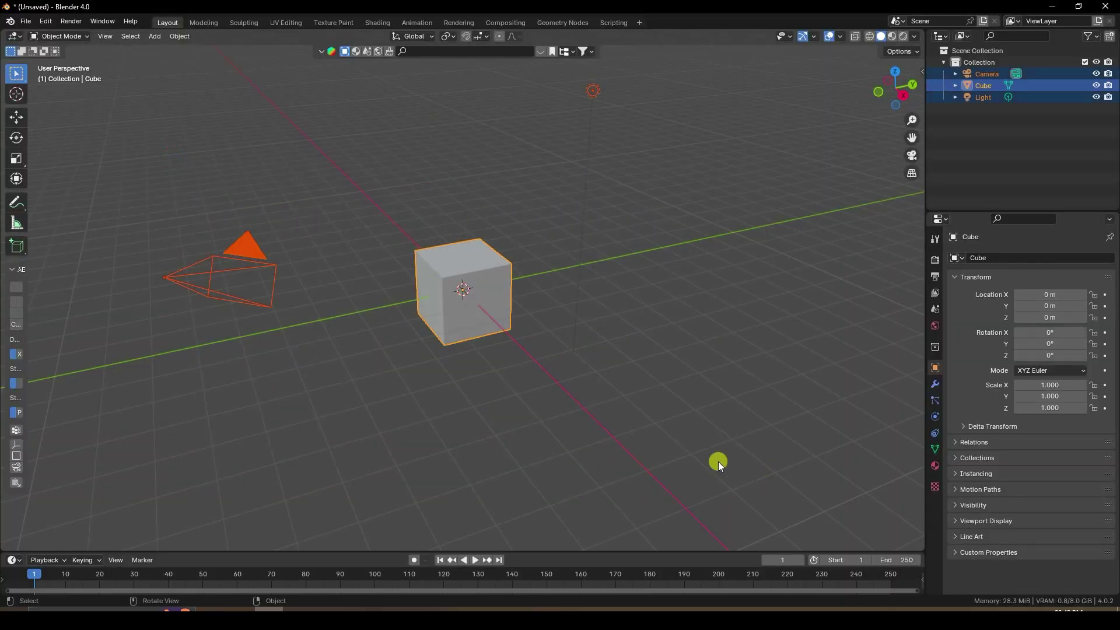
# Delete the default objects and add a text object reading 'S'.
pyautogui.press('Delete')
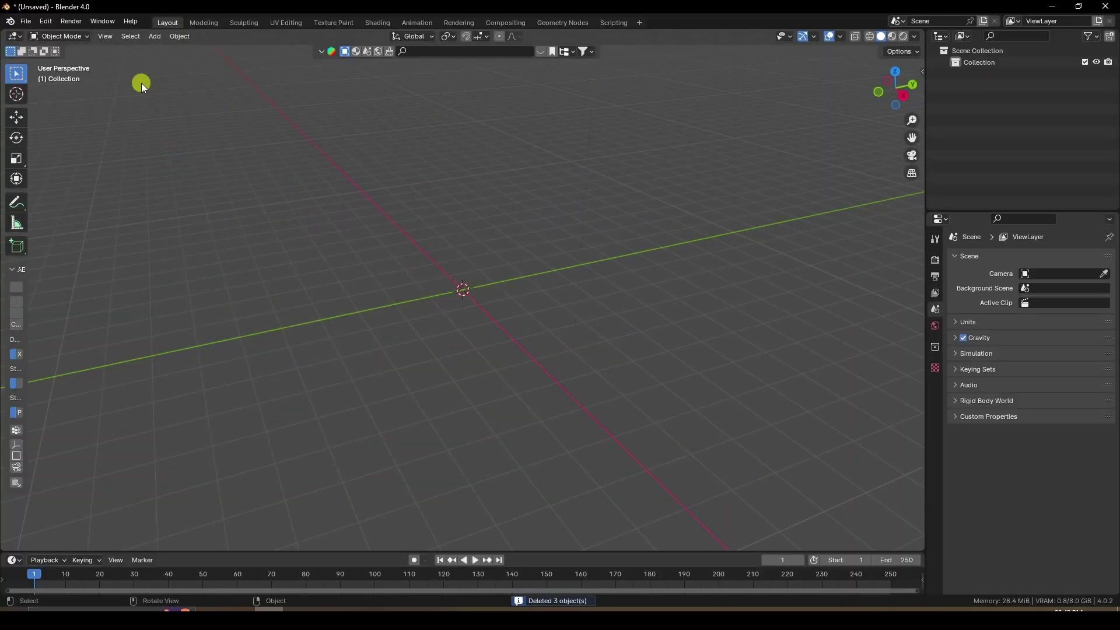
pyautogui.click(155, 37)
pyautogui.click(165, 97)
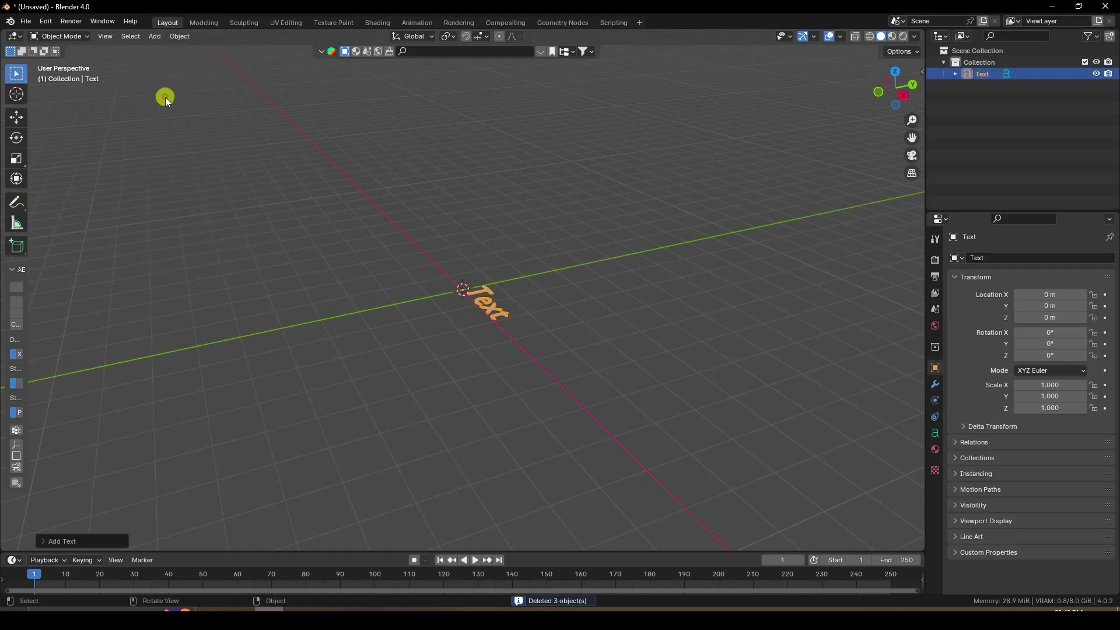
pyautogui.scroll(6, 554, 310)
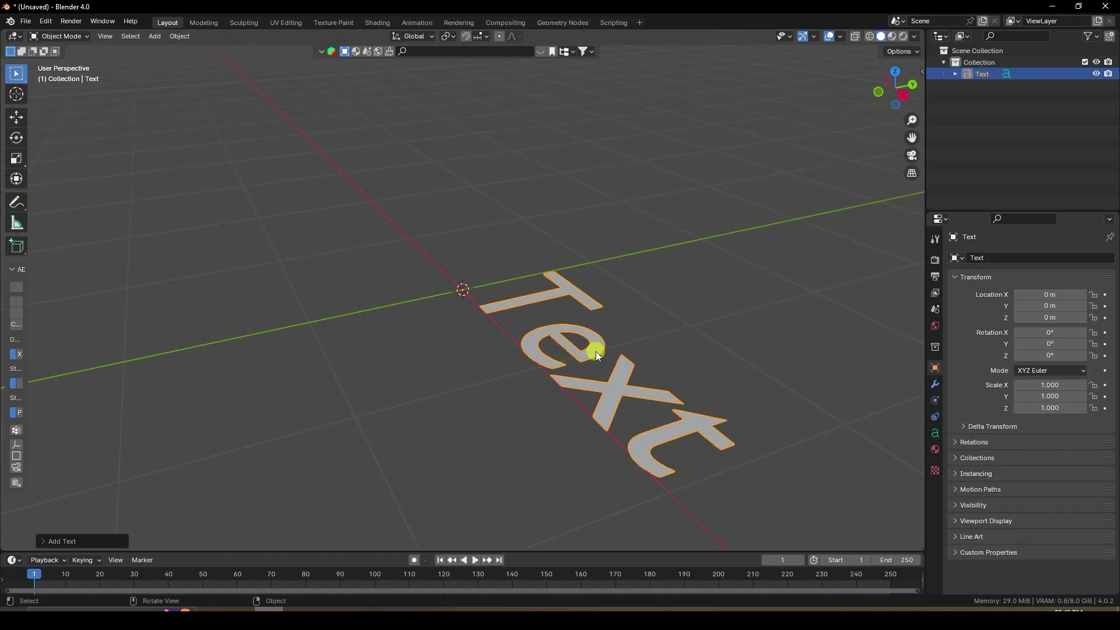
pyautogui.press('Tab')
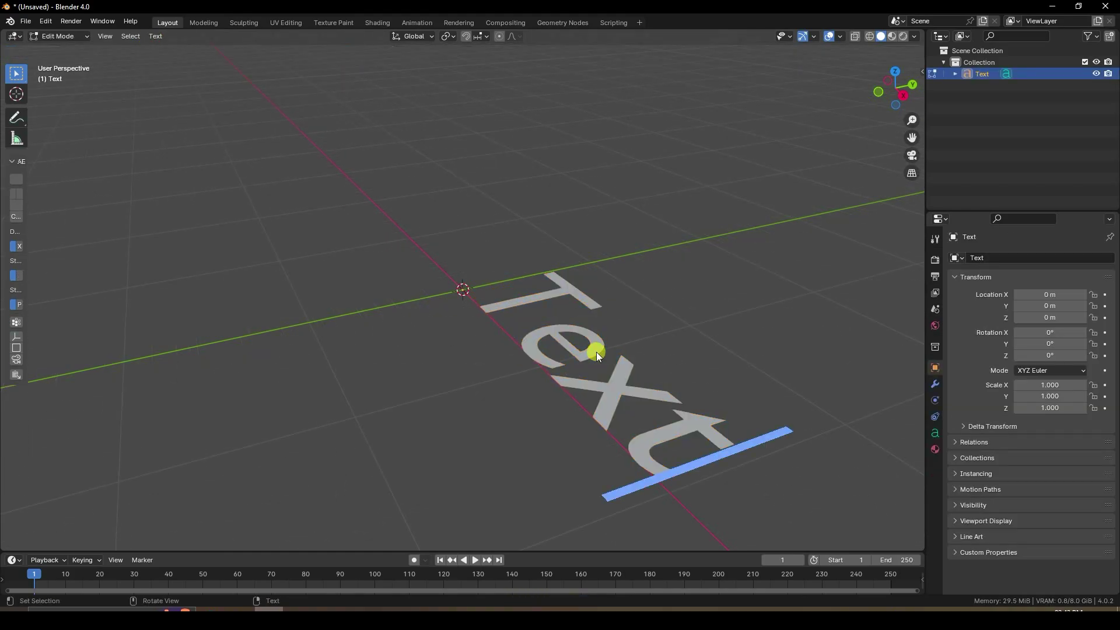
pyautogui.press('BackSpace')
pyautogui.press('BackSpace')
pyautogui.press('BackSpace')
pyautogui.press('BackSpace')
pyautogui.write('S')
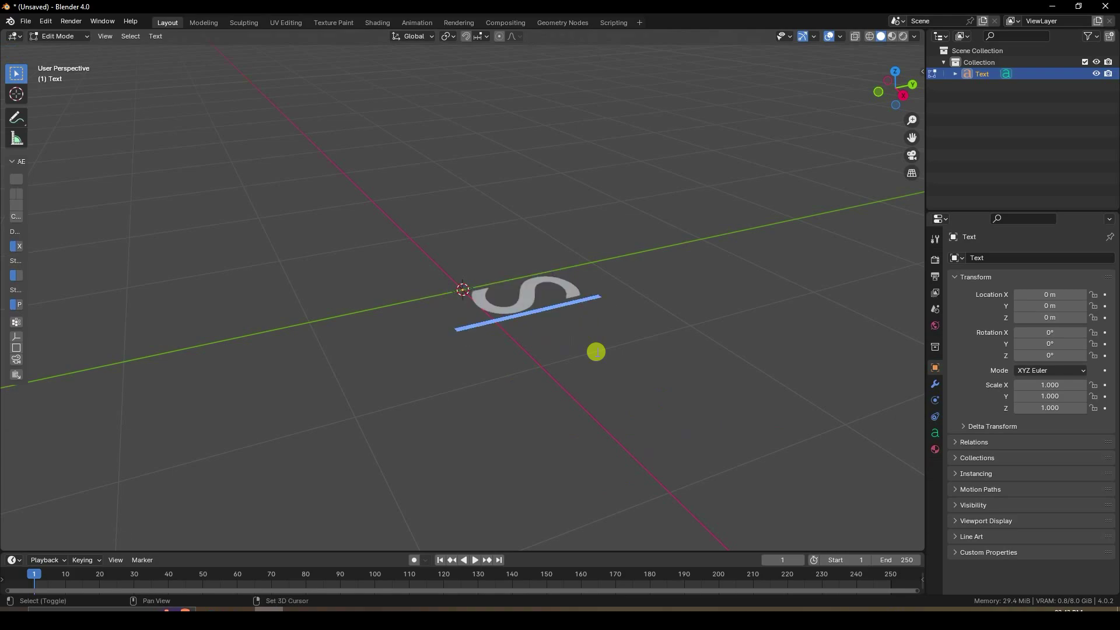
pyautogui.click(70, 37)
pyautogui.click(65, 50)
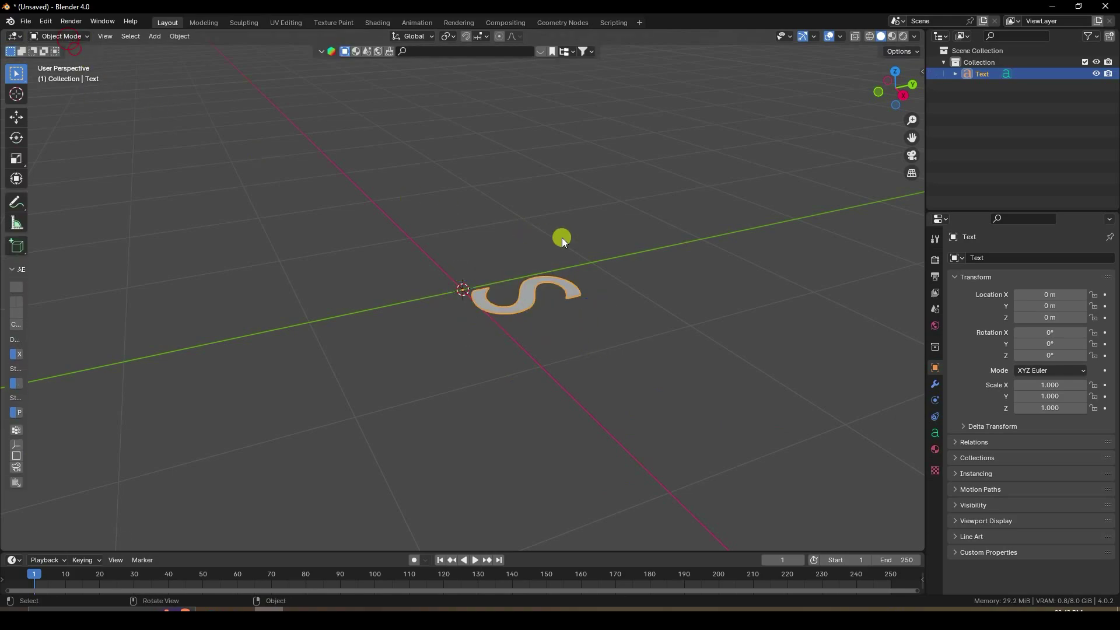
# Set the S text's font to Arial Black and centre its horizontal alignment.
pyautogui.click(936, 436)
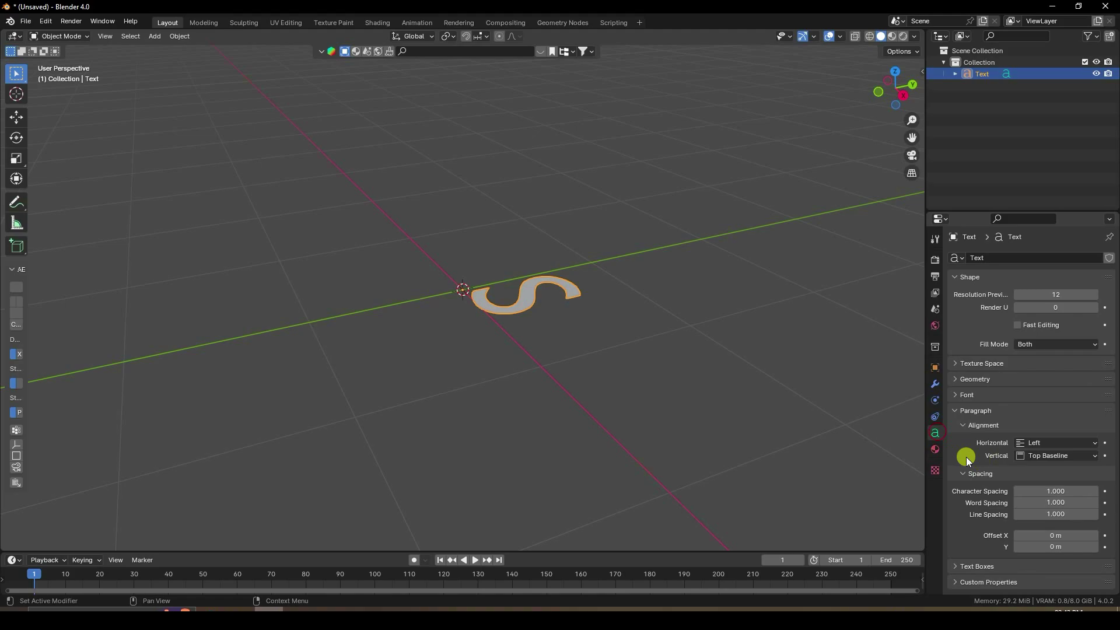
pyautogui.click(957, 392)
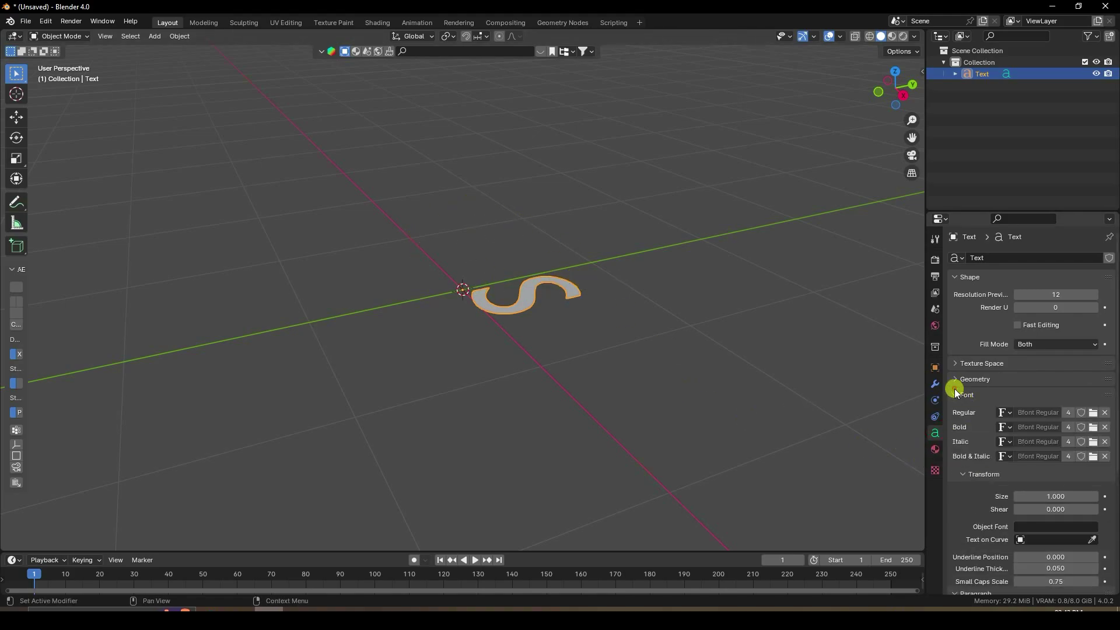
pyautogui.click(1094, 413)
pyautogui.doubleClick(400, 187)
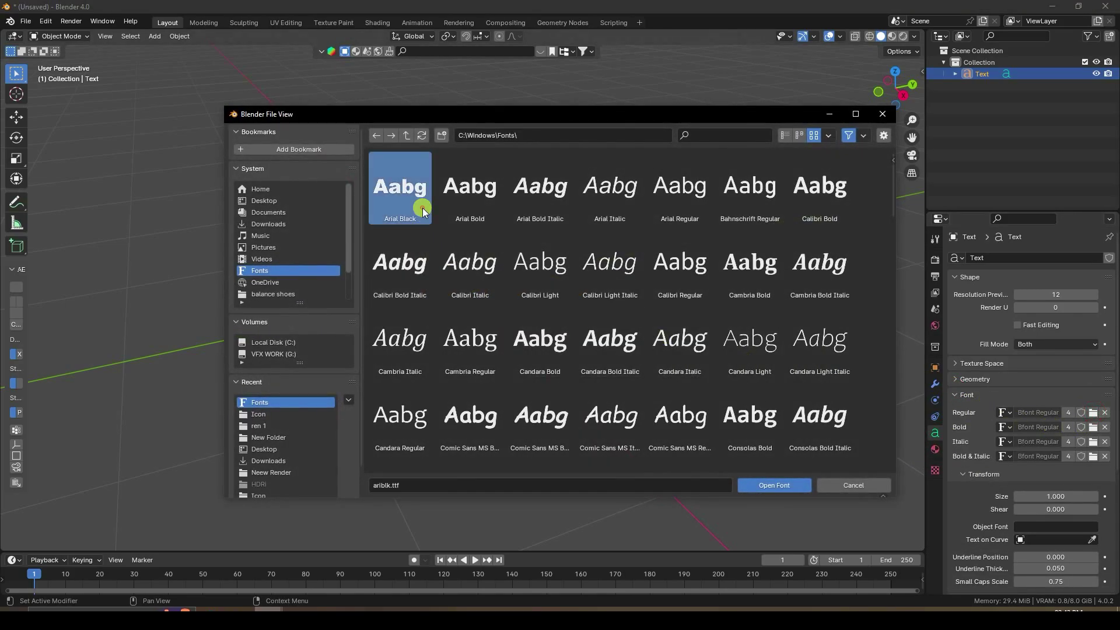
pyautogui.scroll(-4, 980, 467)
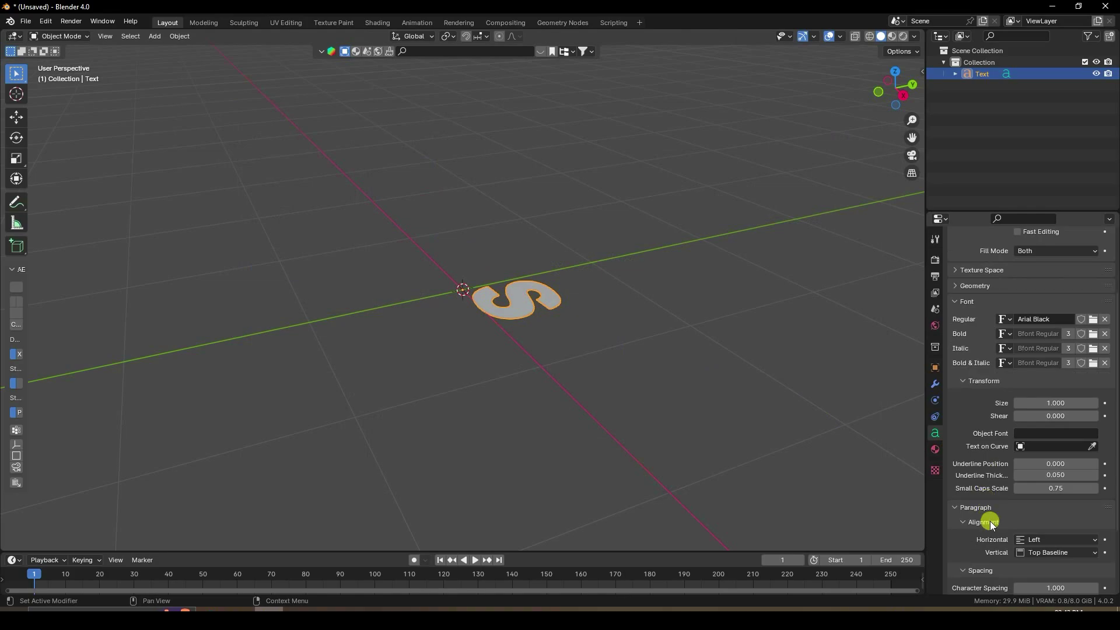
pyautogui.click(1028, 541)
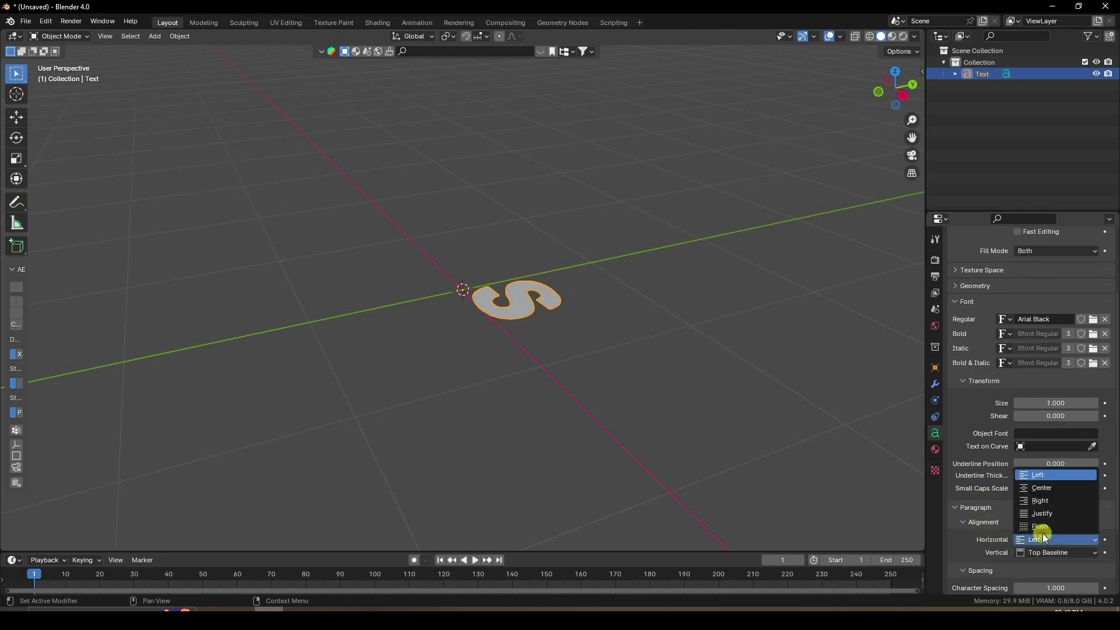
pyautogui.click(1045, 488)
pyautogui.moveTo(504, 307); pyautogui.dragTo(612, 344, button='middle')
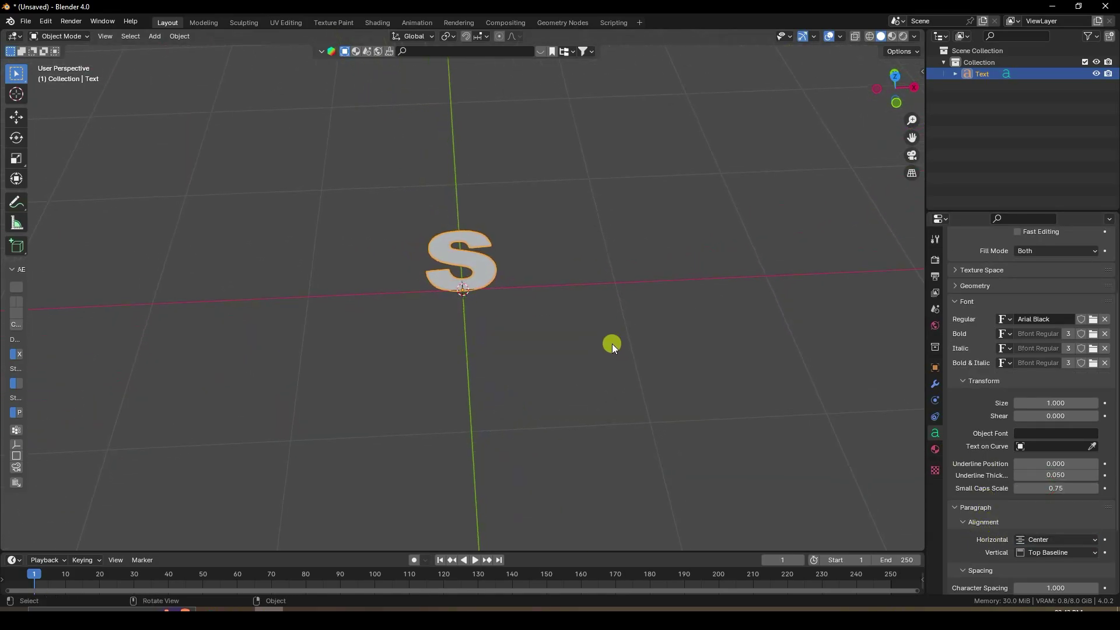
pyautogui.click(934, 369)
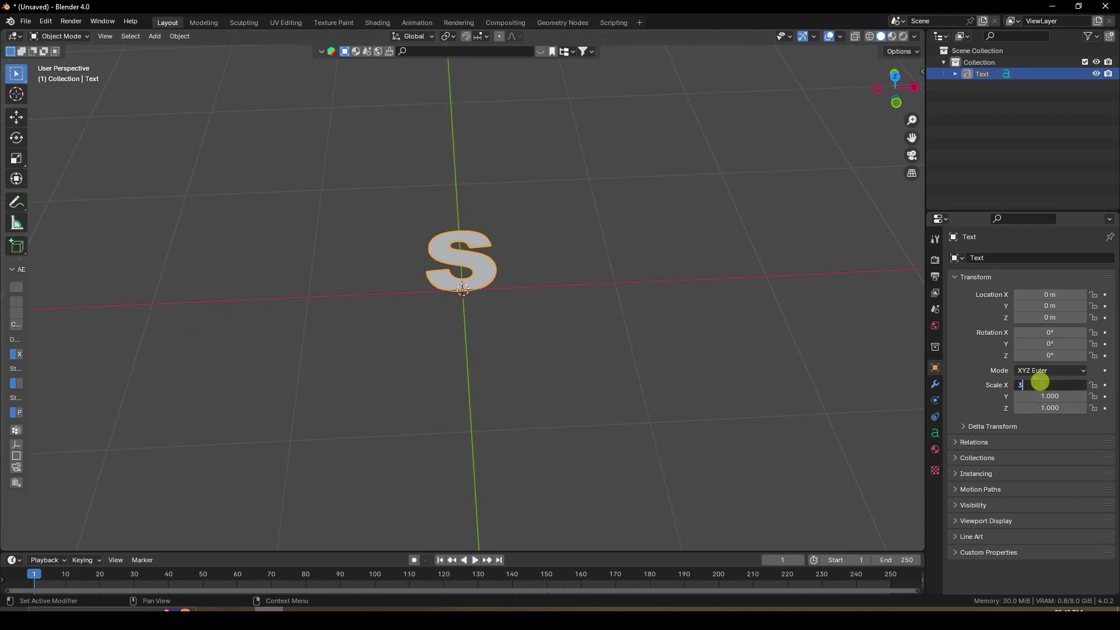
# Scale the S to 3 and rotate it 90° on X to stand upright.
pyautogui.click(1041, 382)
pyautogui.write('3')
pyautogui.press('Return')
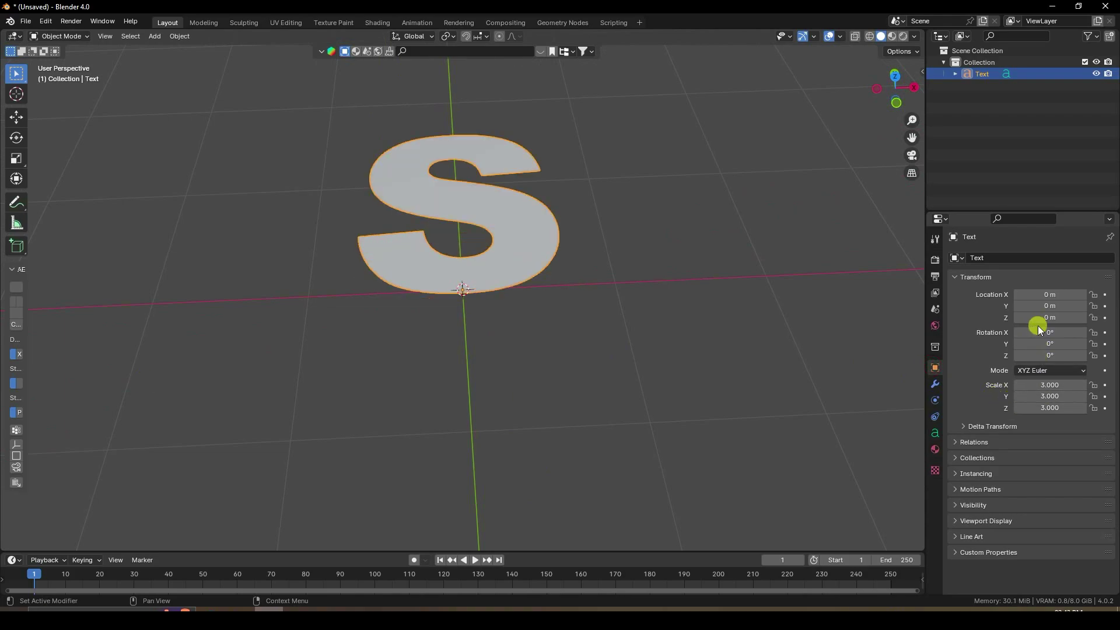
pyautogui.moveTo(1041, 329); pyautogui.dragTo(178, 338)
pyautogui.click(1043, 332)
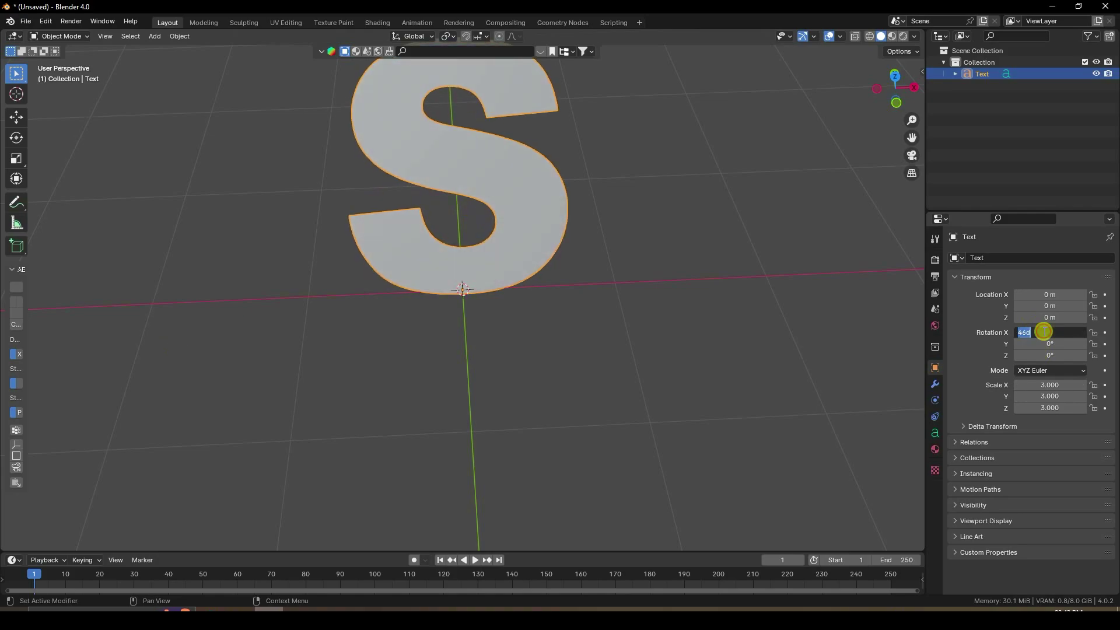
pyautogui.press('Return')
pyautogui.moveTo(625, 296); pyautogui.dragTo(475, 289, button='middle')
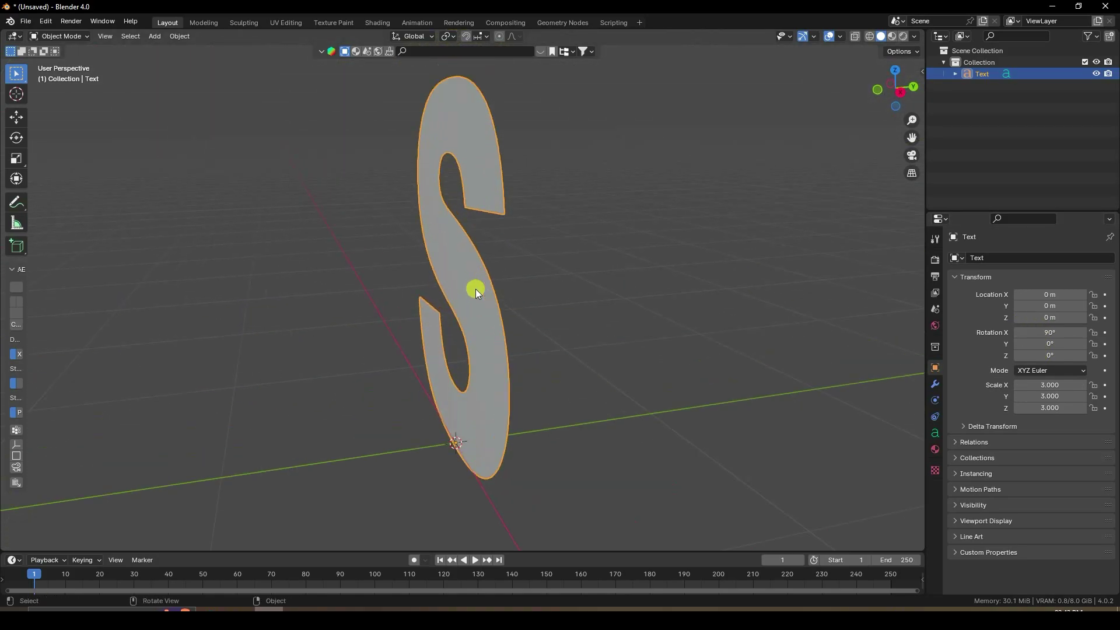
# Extrude the S text geometry to 0.06 m thickness.
pyautogui.click(936, 433)
pyautogui.click(962, 379)
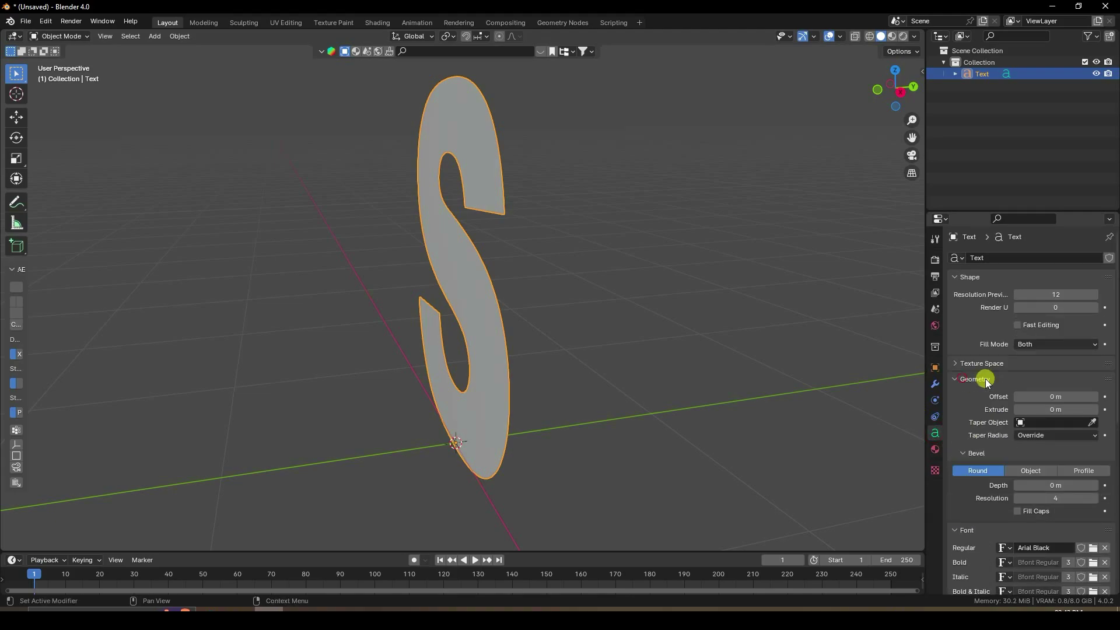
pyautogui.moveTo(1096, 412); pyautogui.dragTo(1096, 412)
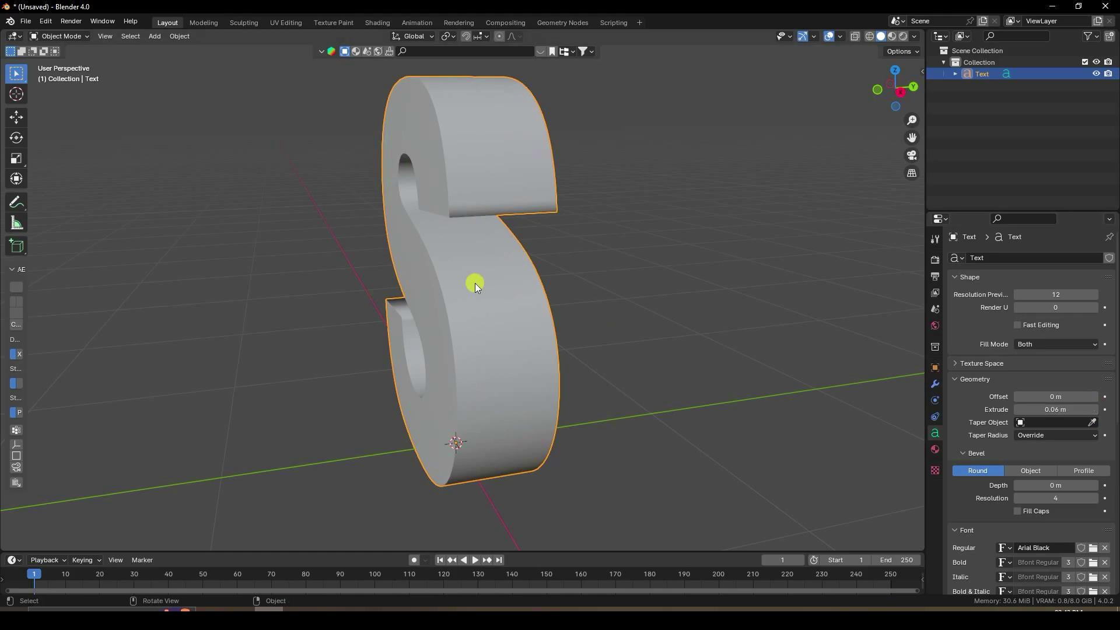
pyautogui.moveTo(475, 282); pyautogui.dragTo(512, 282, button='middle')
# Turn on the viewport wireframe overlay and zoom in on the S.
pyautogui.click(841, 37)
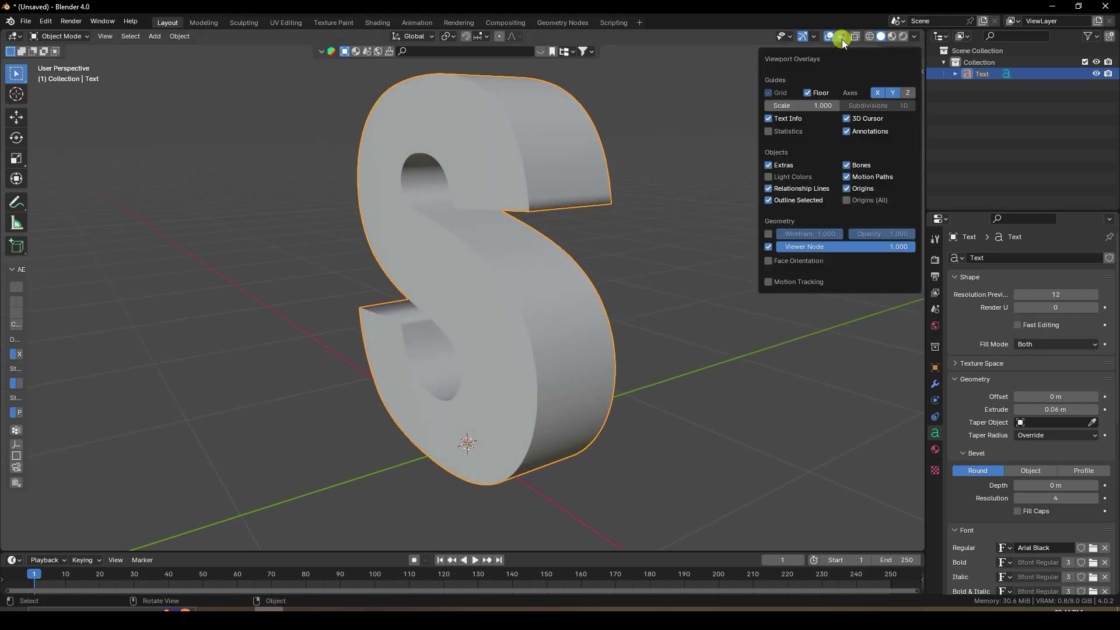
pyautogui.click(765, 230)
pyautogui.click(635, 231)
pyautogui.moveTo(634, 230)
pyautogui.mouseDown(button='middle')
pyautogui.moveTo(632, 245)
pyautogui.moveTo(726, 243)
pyautogui.moveTo(631, 224)
pyautogui.mouseUp(button='middle')
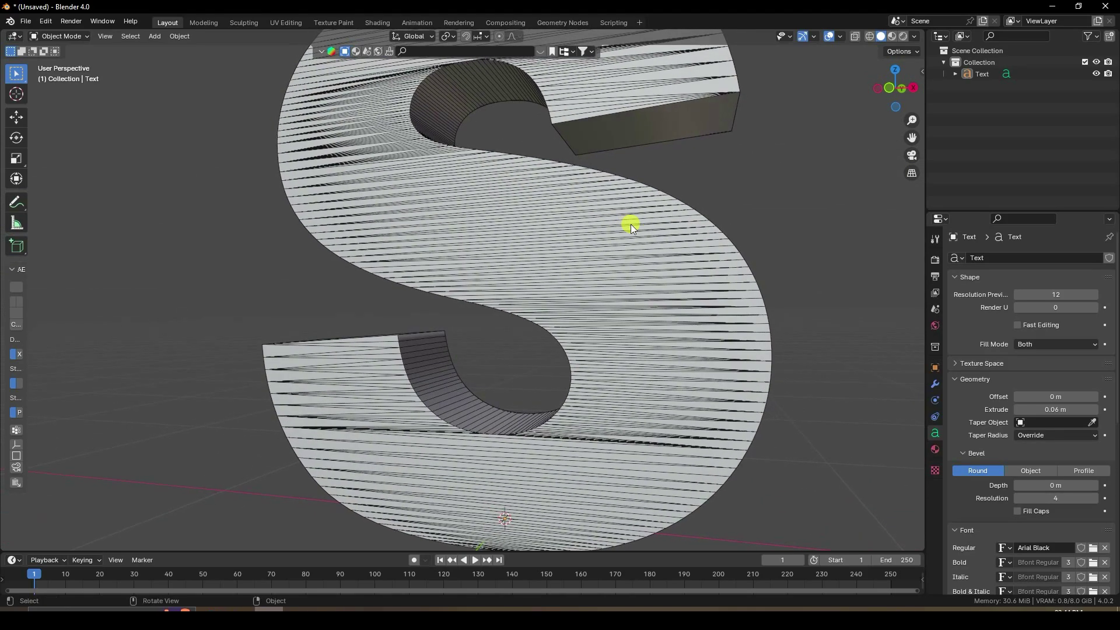
pyautogui.scroll(-3, 621, 234)
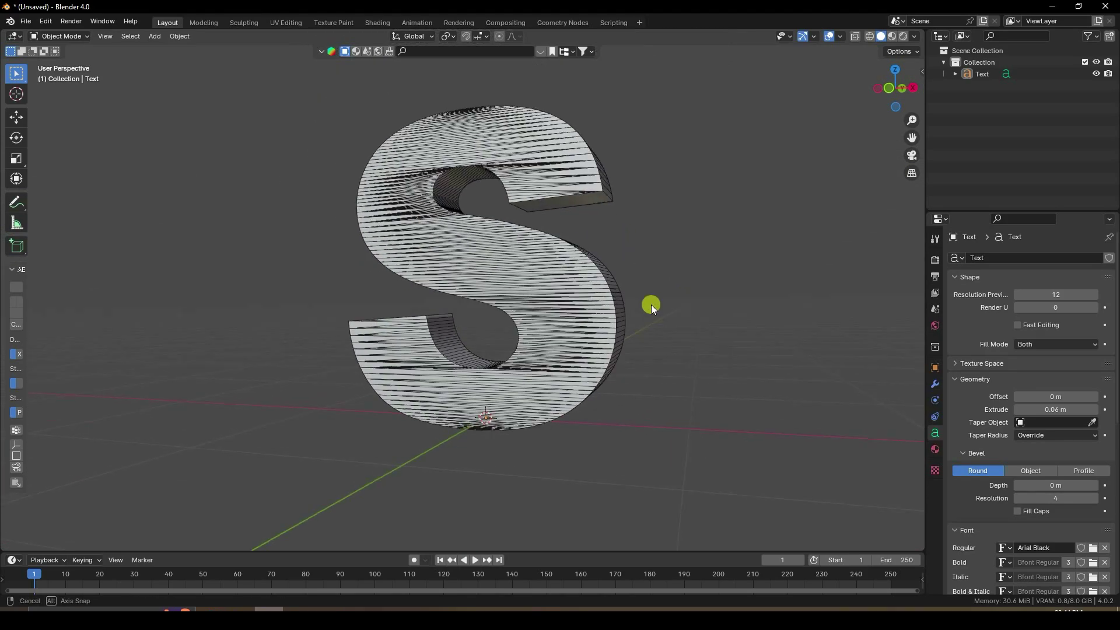
# Convert the S text object into a mesh.
pyautogui.click(503, 255)
pyautogui.rightClick(473, 243)
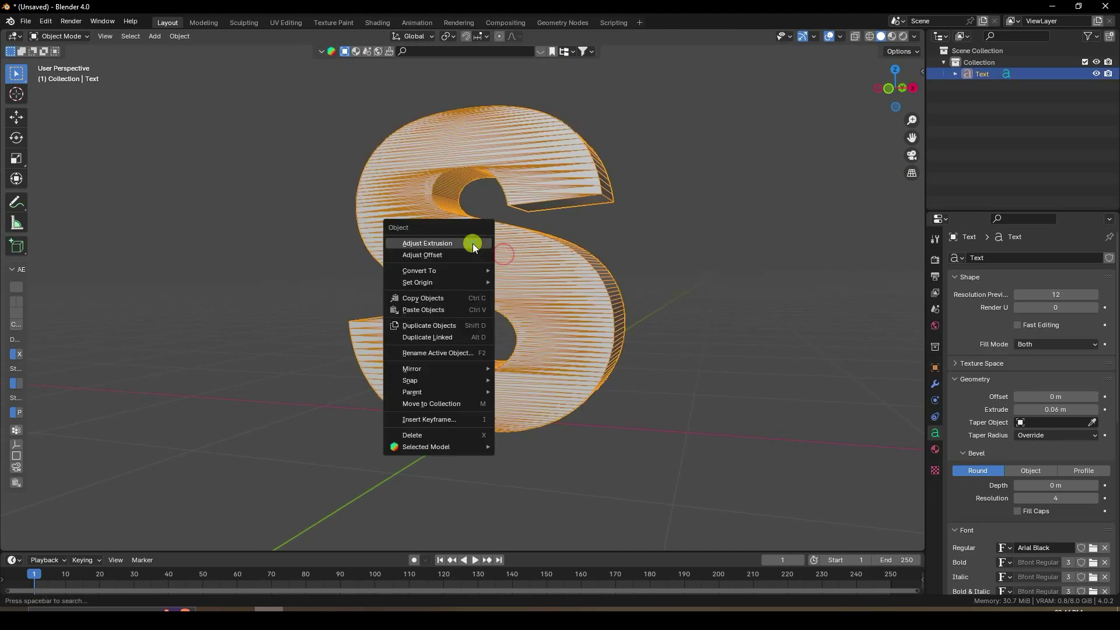
pyautogui.moveTo(424, 270)
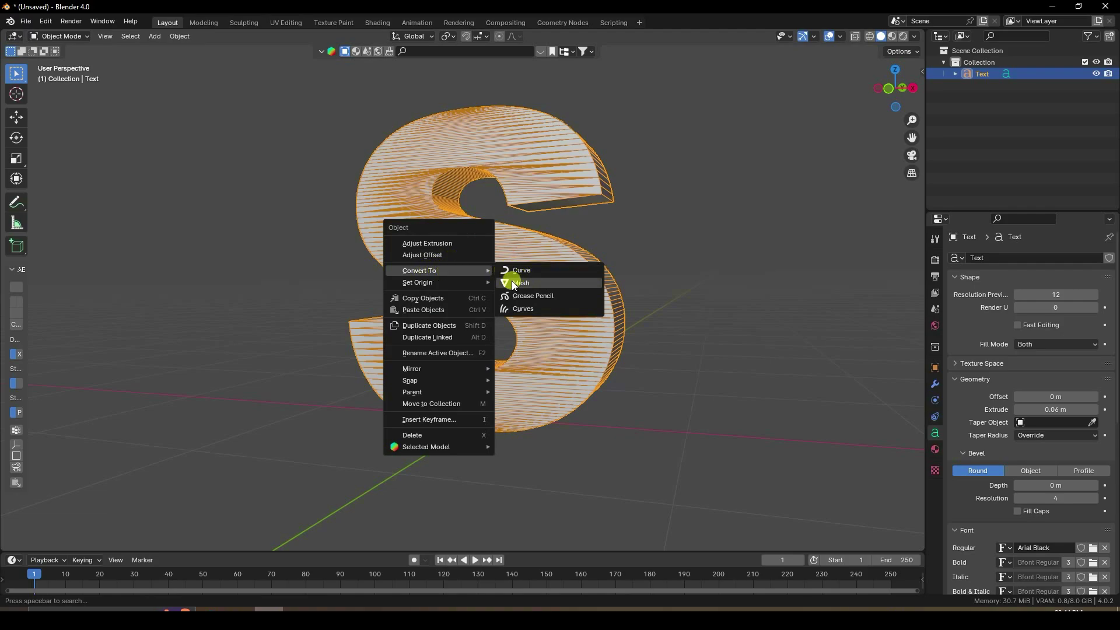
pyautogui.click(529, 284)
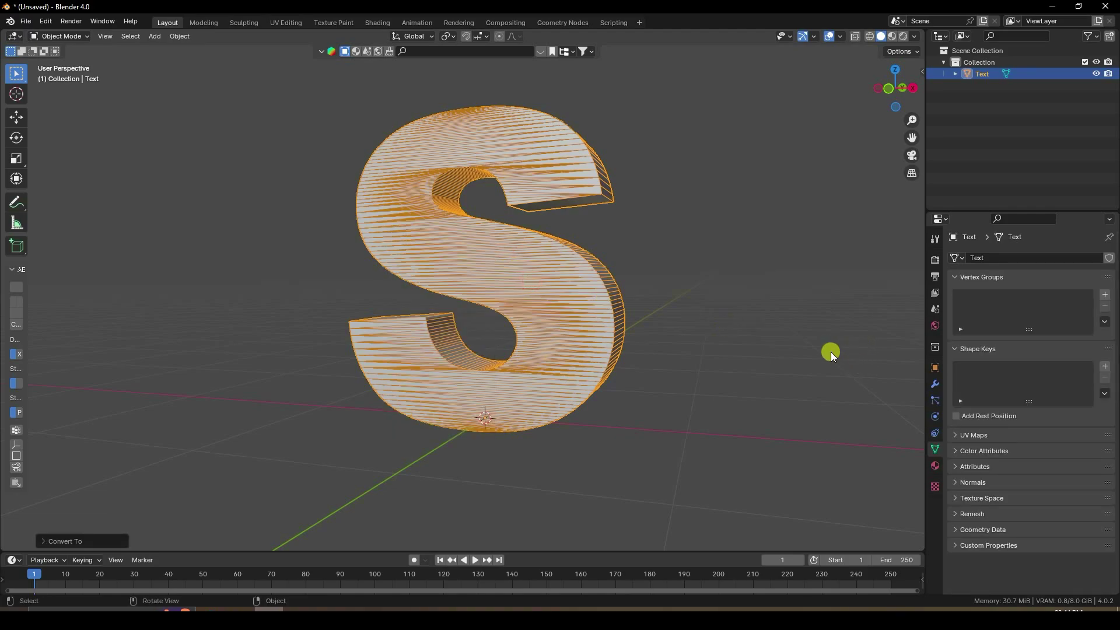
pyautogui.scroll(5, 610, 316)
# Add a Sharp-mode Remesh modifier to the S with Octree Depth 8.
pyautogui.click(935, 384)
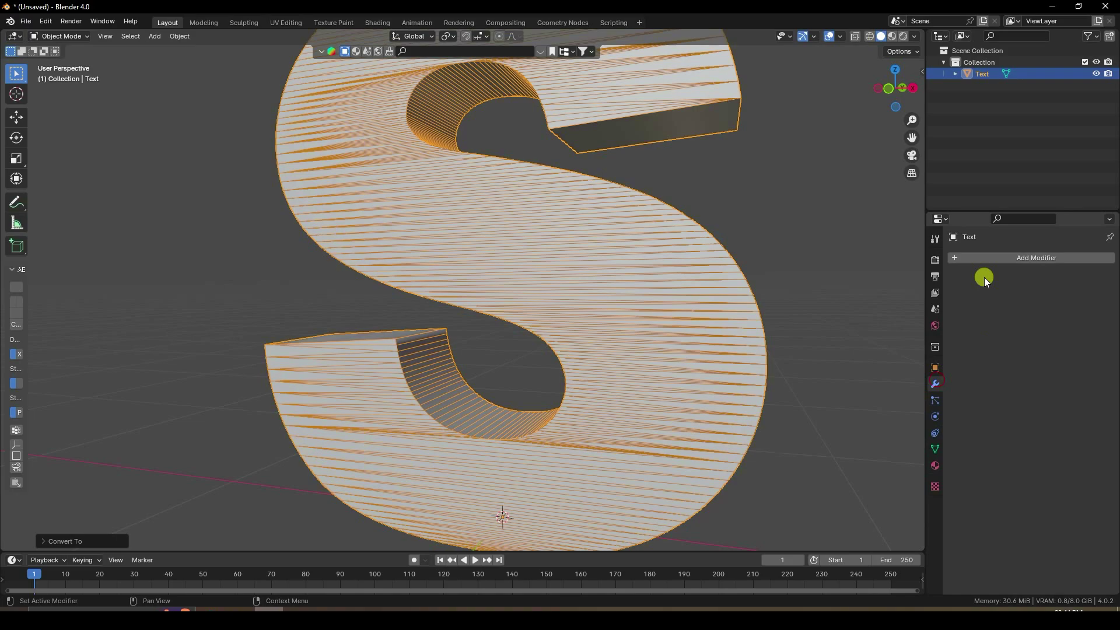
pyautogui.click(985, 258)
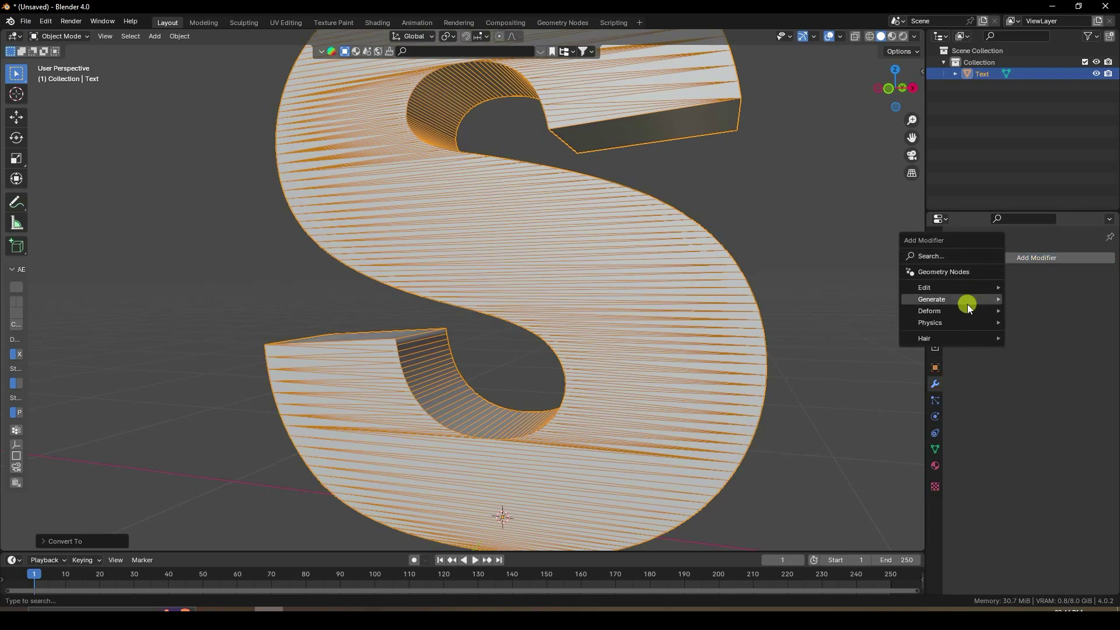
pyautogui.moveTo(987, 299)
pyautogui.click(1034, 403)
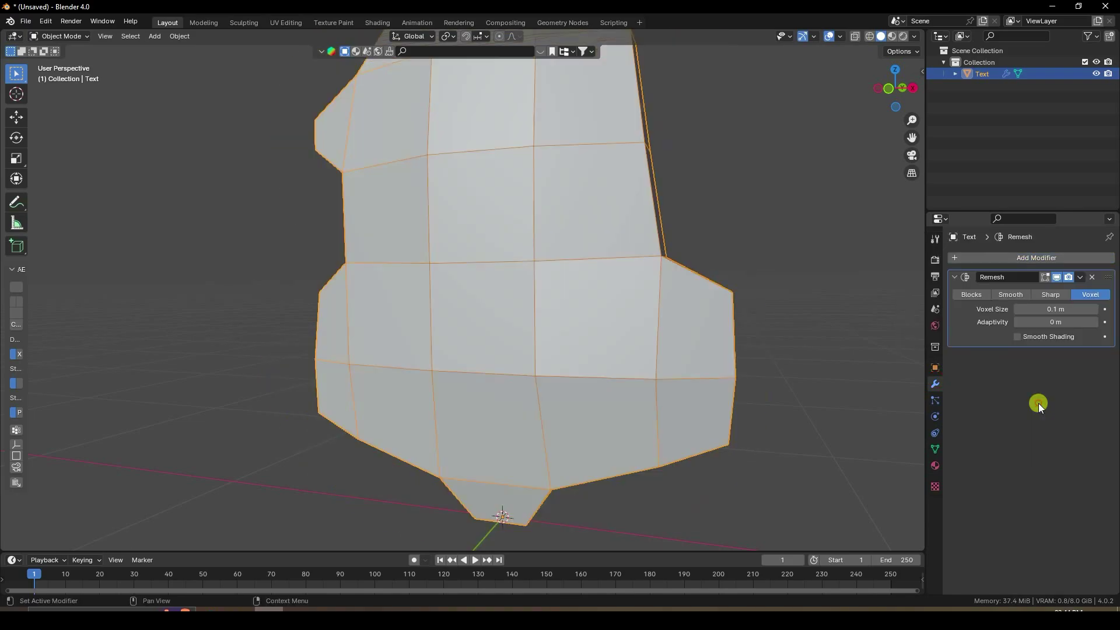
pyautogui.click(1058, 295)
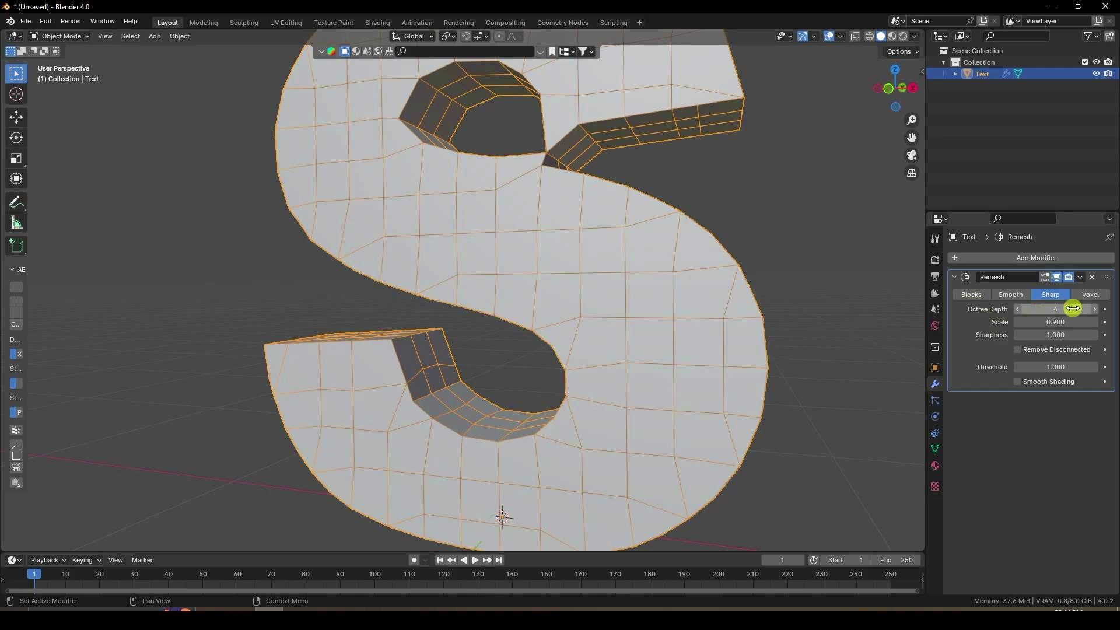
pyautogui.click(1092, 308)
pyautogui.click(1092, 309)
pyautogui.click(1092, 309)
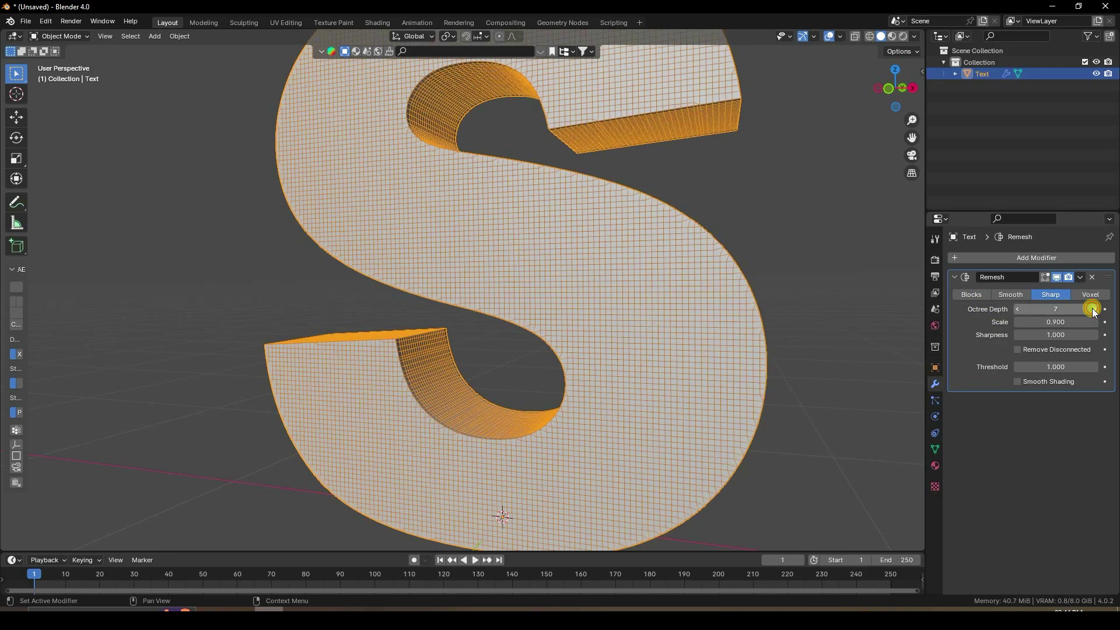
pyautogui.click(1092, 308)
pyautogui.moveTo(650, 295); pyautogui.dragTo(428, 261, button='middle')
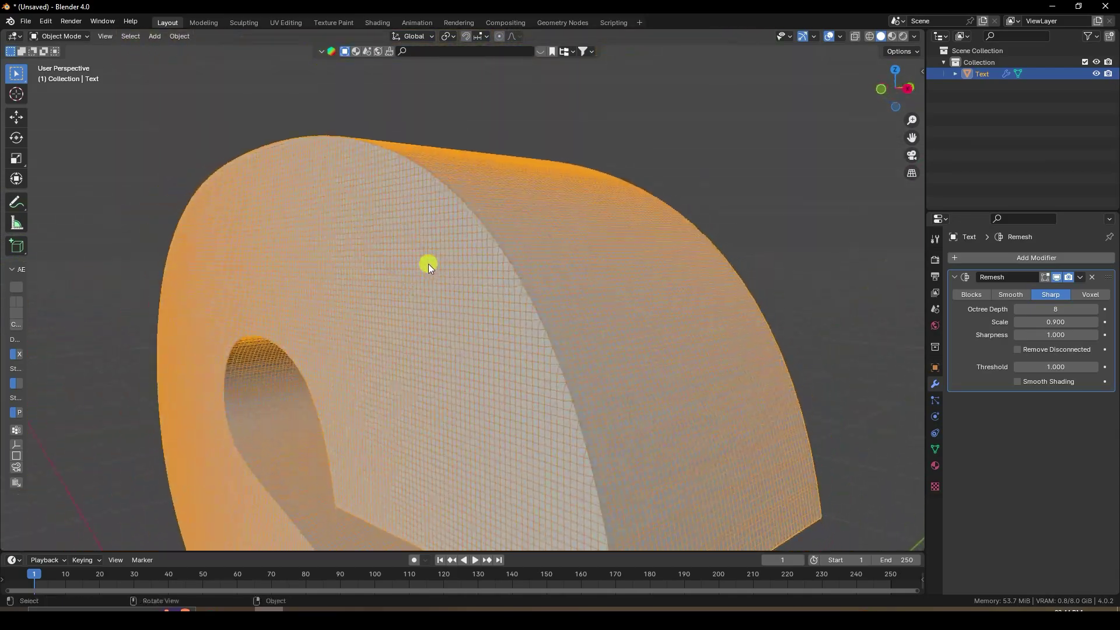
# Apply the Remesh modifier to make the dense grid permanent.
pyautogui.click(831, 94)
pyautogui.moveTo(771, 163); pyautogui.dragTo(596, 303, button='middle')
pyautogui.click(1080, 277)
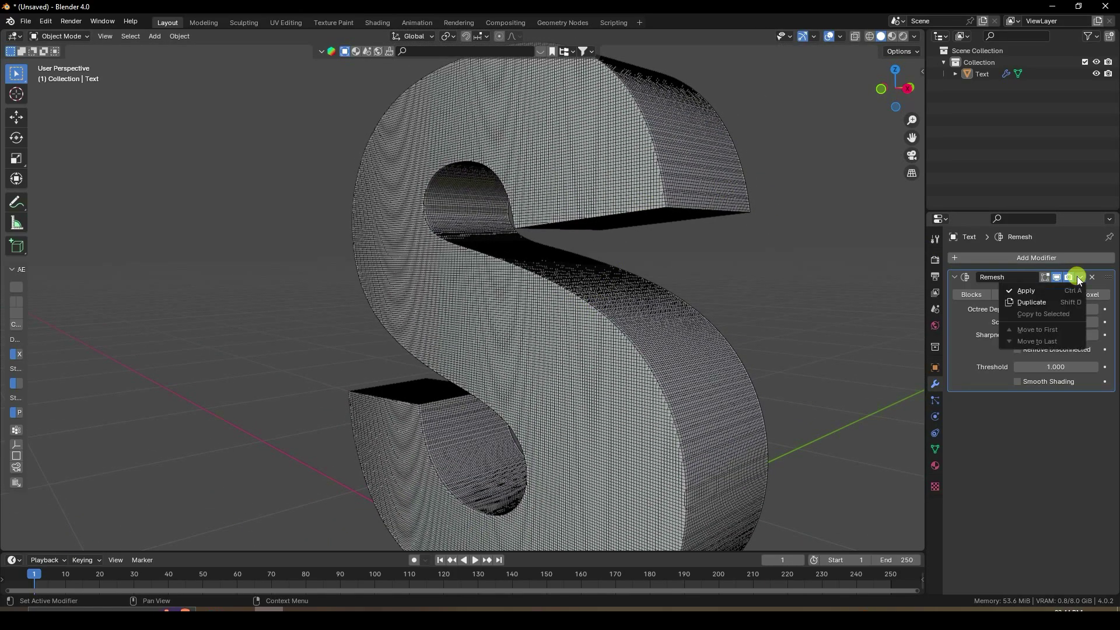
pyautogui.click(1033, 292)
pyautogui.moveTo(700, 268); pyautogui.dragTo(553, 270, button='middle')
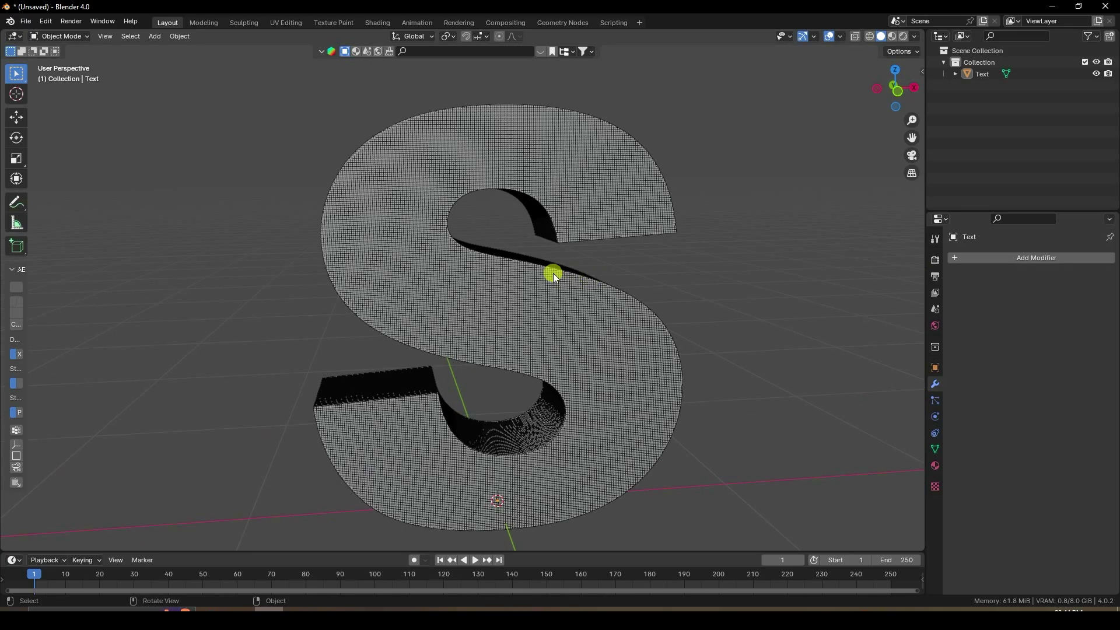
# Add a Turbulence force field beside the S and set its Strength to 2.000.
pyautogui.click(518, 269)
pyautogui.click(155, 36)
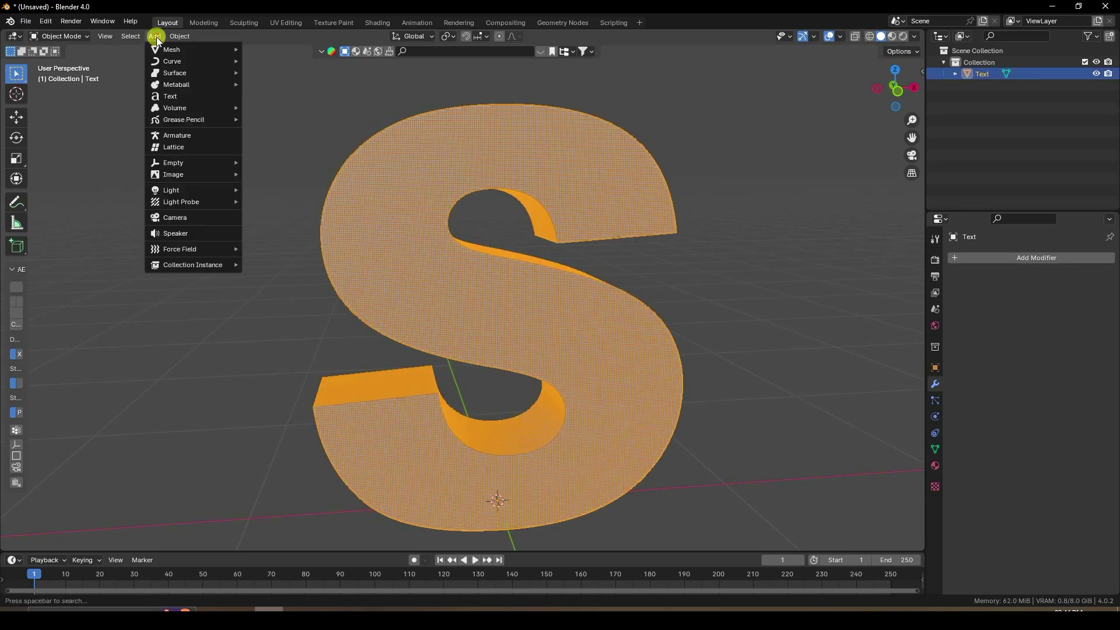
pyautogui.moveTo(188, 252)
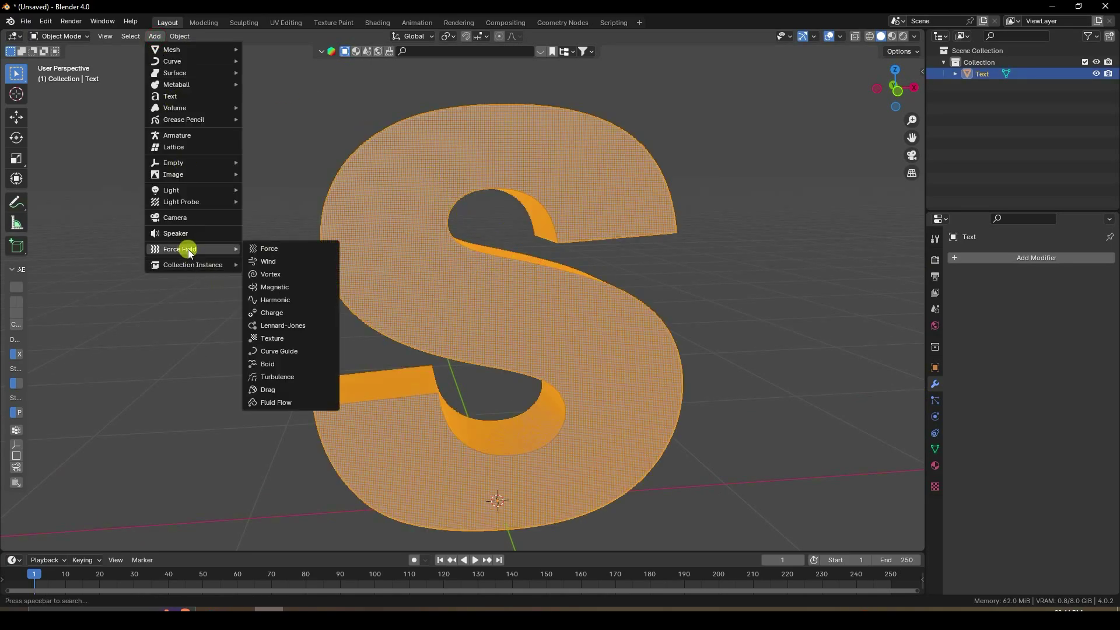
pyautogui.click(272, 377)
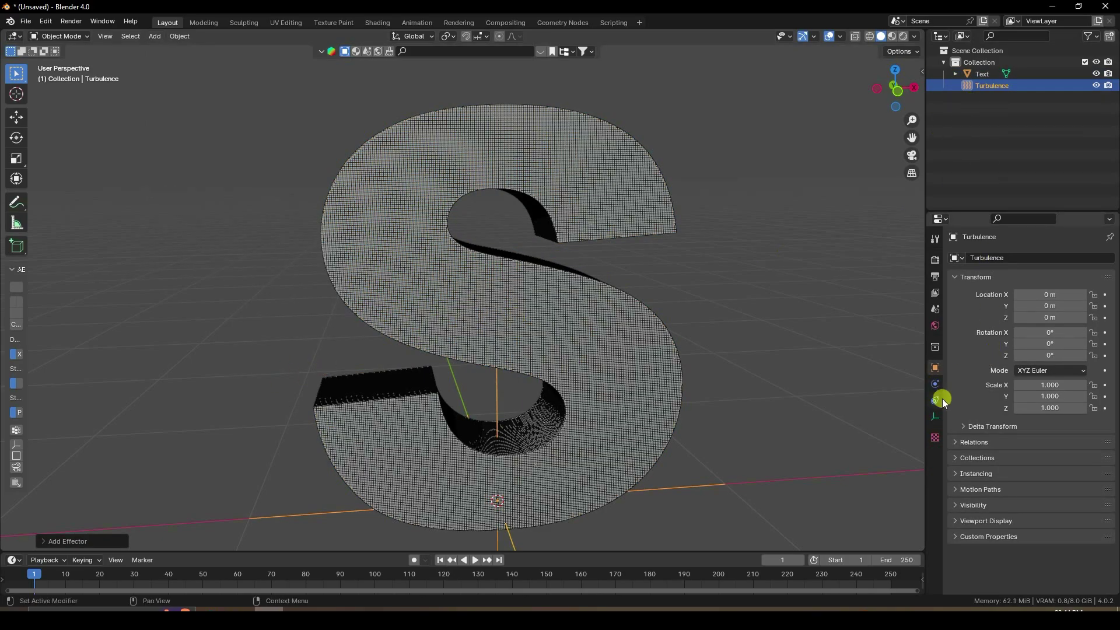
pyautogui.click(935, 384)
pyautogui.click(1060, 346)
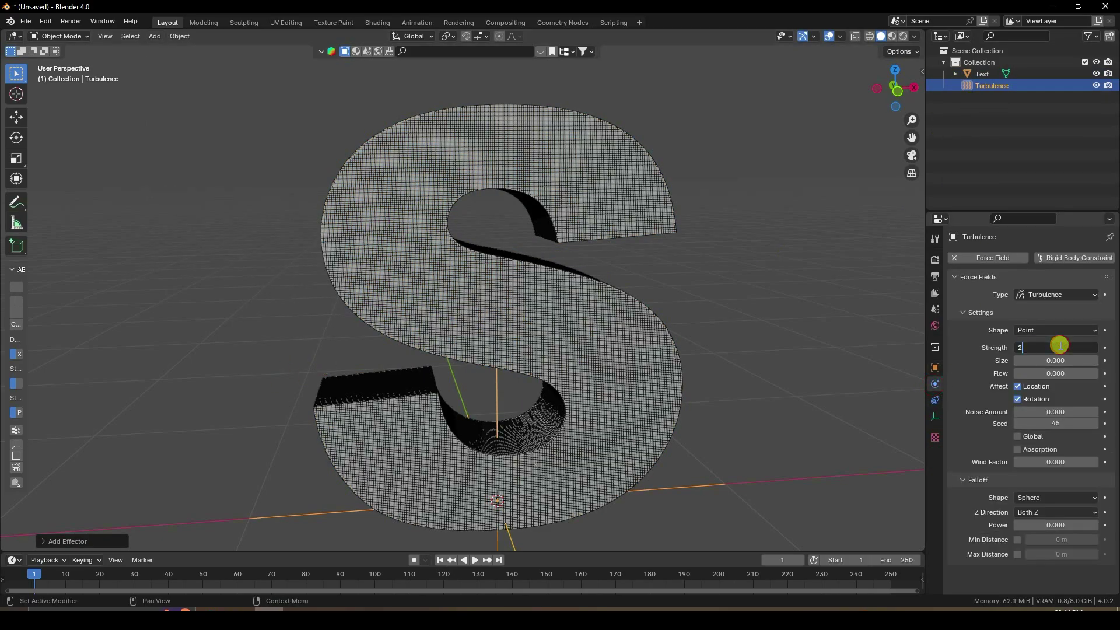
pyautogui.write('2')
pyautogui.press('Return')
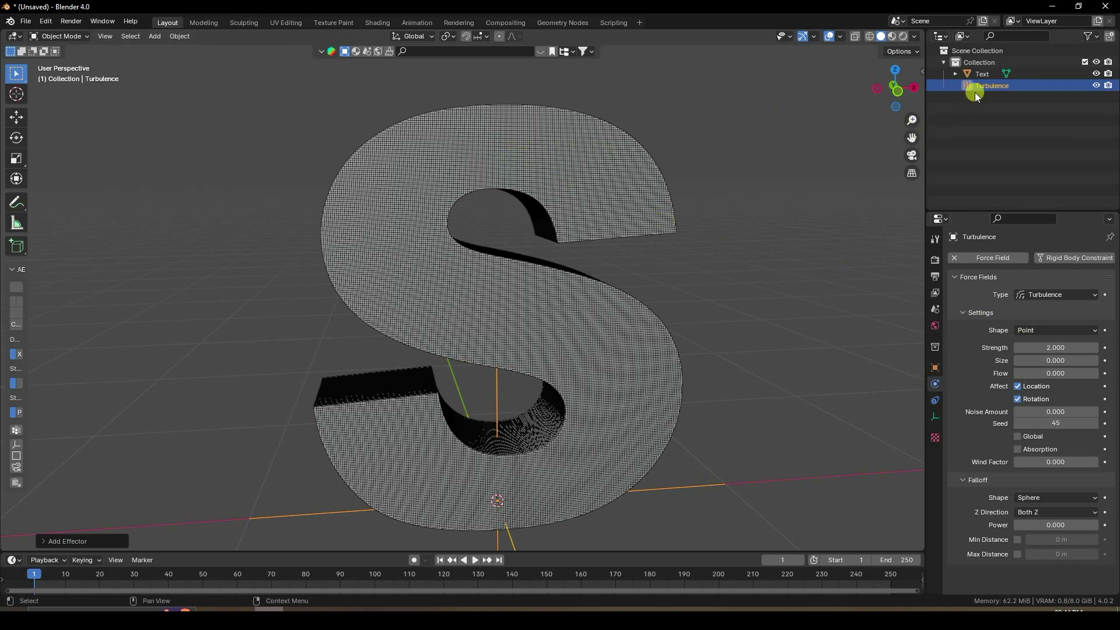
# Select the Text object and apply Quick Explode from Quick Effects.
pyautogui.click(982, 72)
pyautogui.click(180, 37)
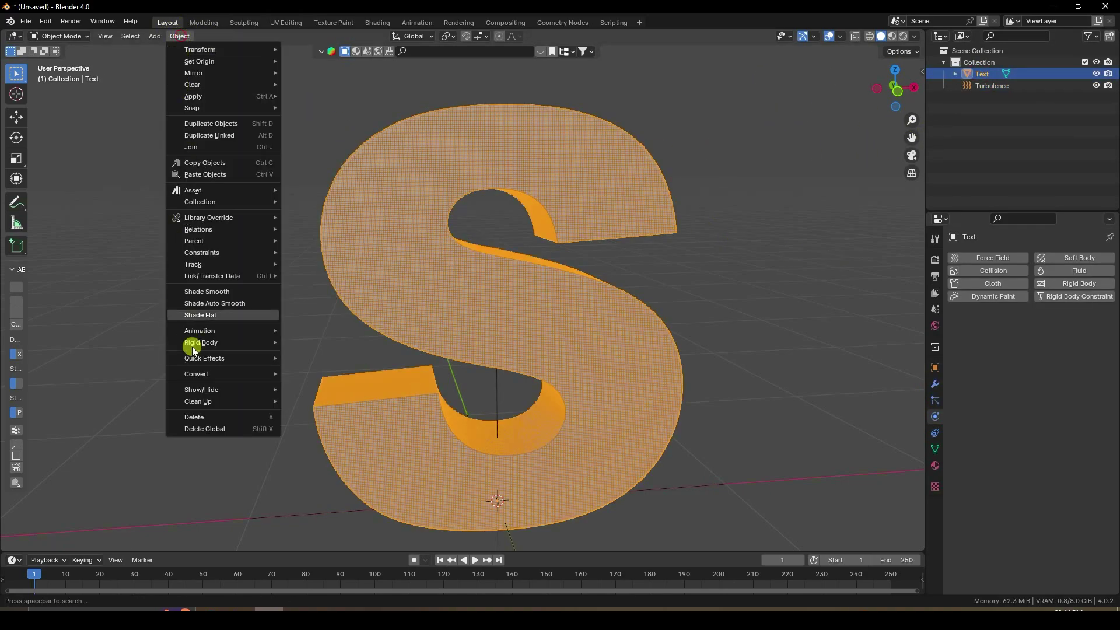
pyautogui.moveTo(211, 357)
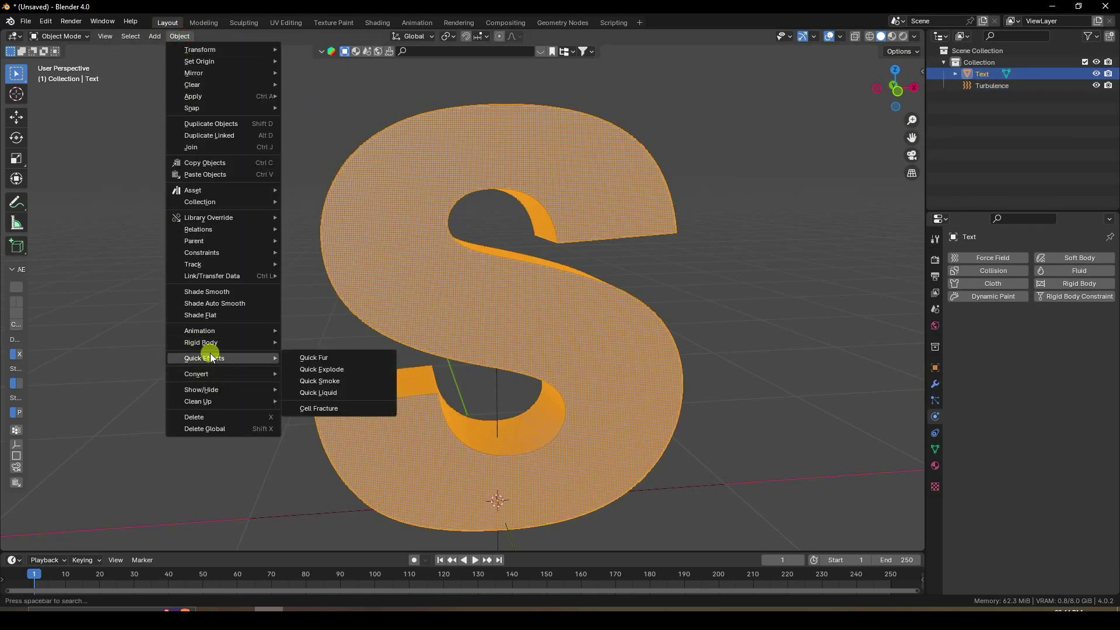
pyautogui.click(320, 370)
pyautogui.scroll(5, 435, 279)
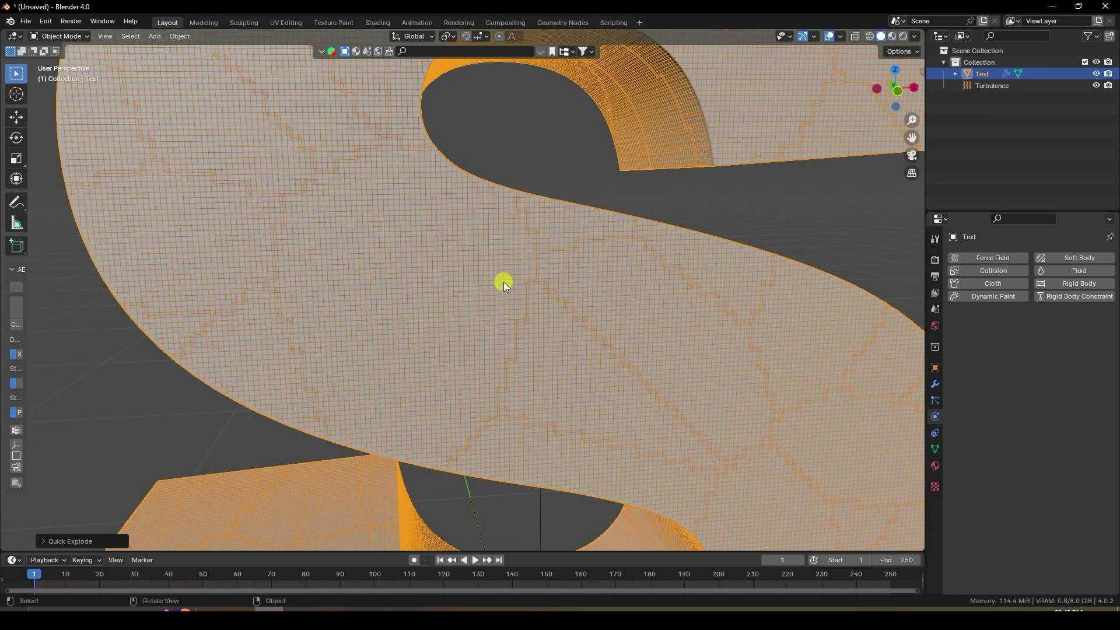
# Set the particle count to 50000 and the scene end frame to 300.
pyautogui.click(934, 400)
pyautogui.click(1048, 363)
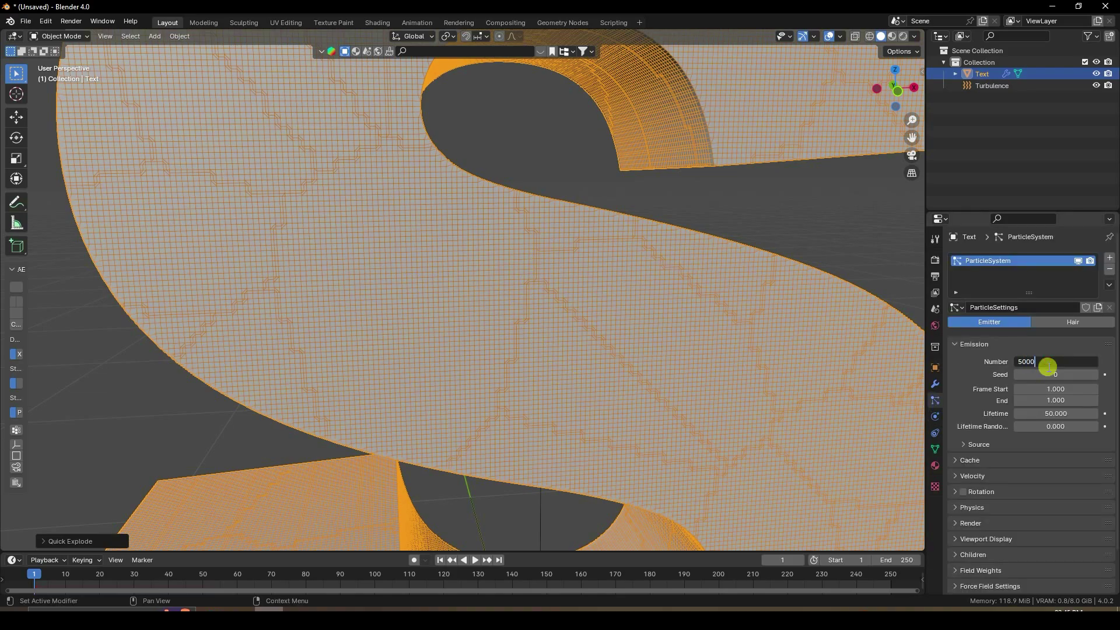
pyautogui.press('Return')
pyautogui.scroll(-6, 722, 275)
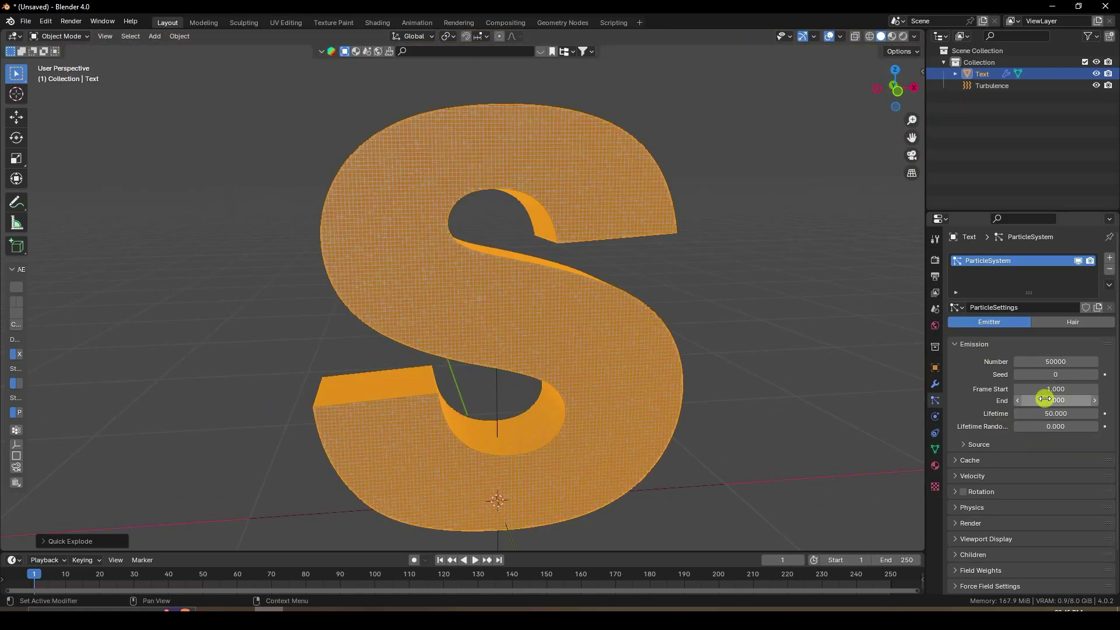
pyautogui.click(896, 560)
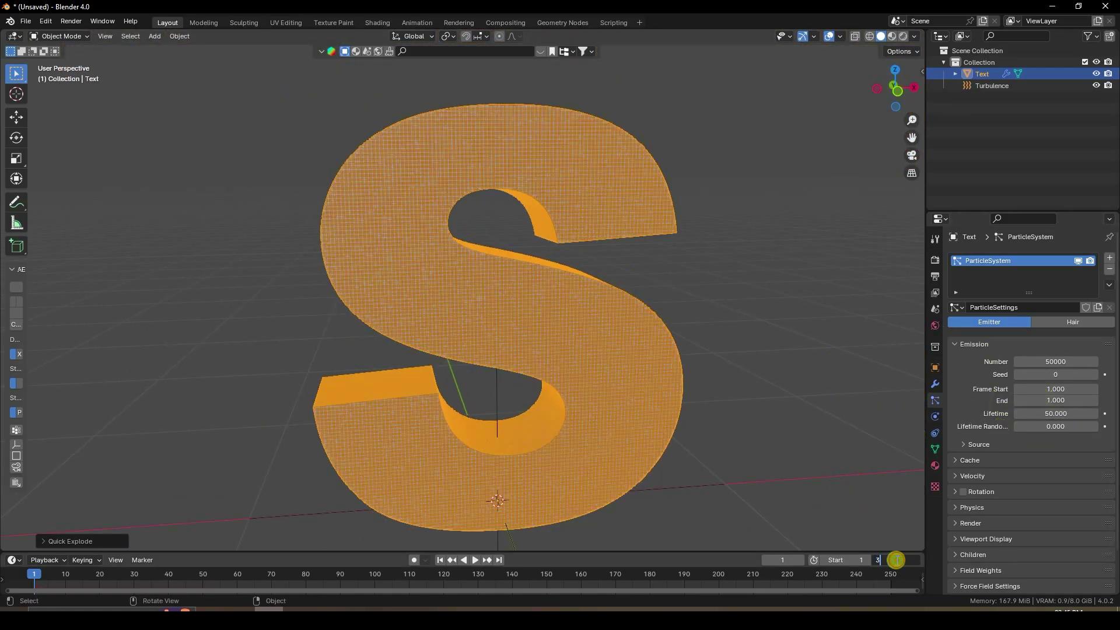
pyautogui.press('Return')
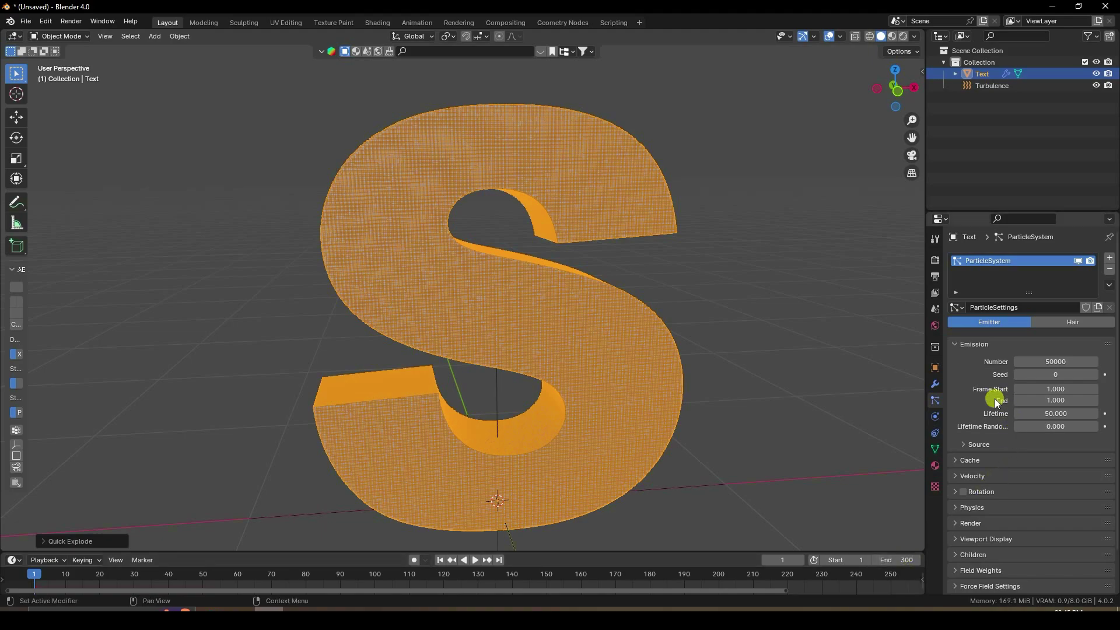
# Set particle emission end to frame 300 and lifetime to 250 frames.
pyautogui.click(1048, 400)
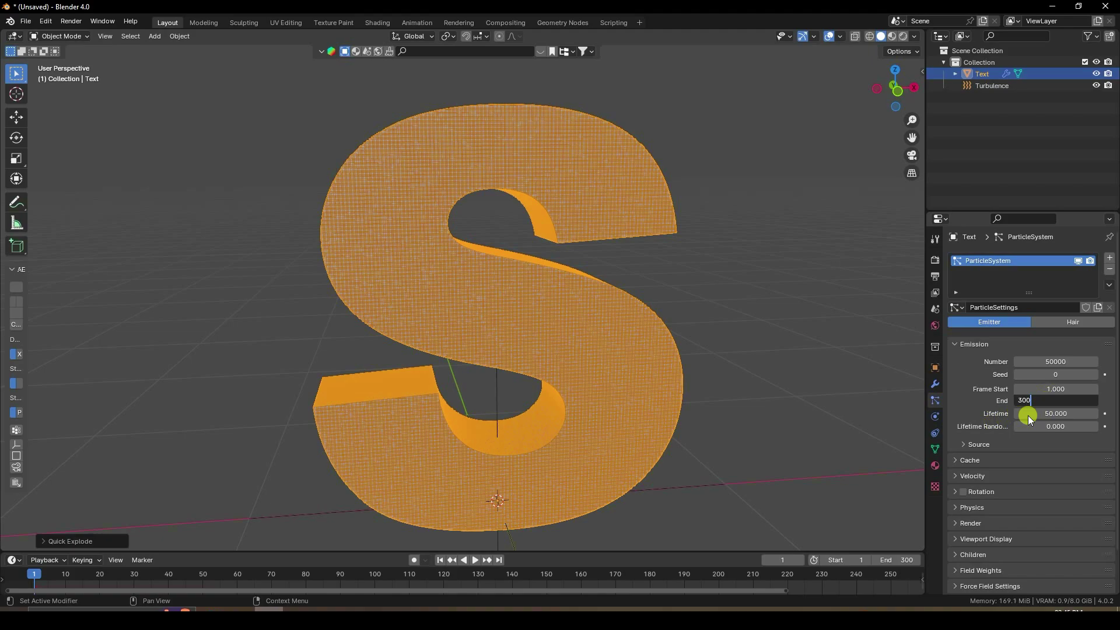
pyautogui.click(1051, 414)
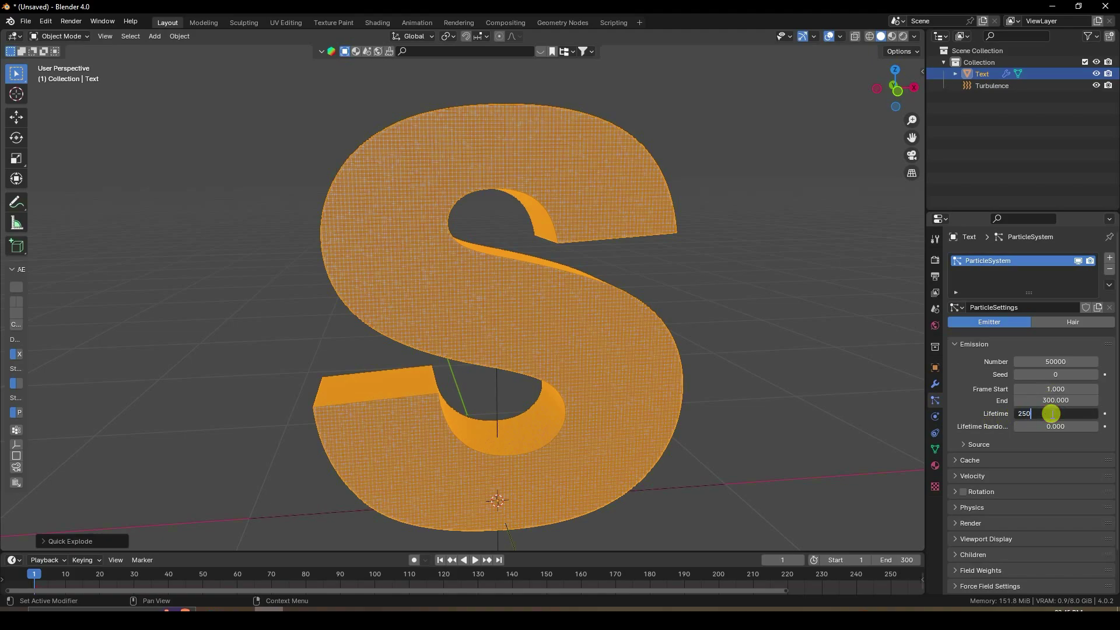
pyautogui.write('250')
pyautogui.press('Return')
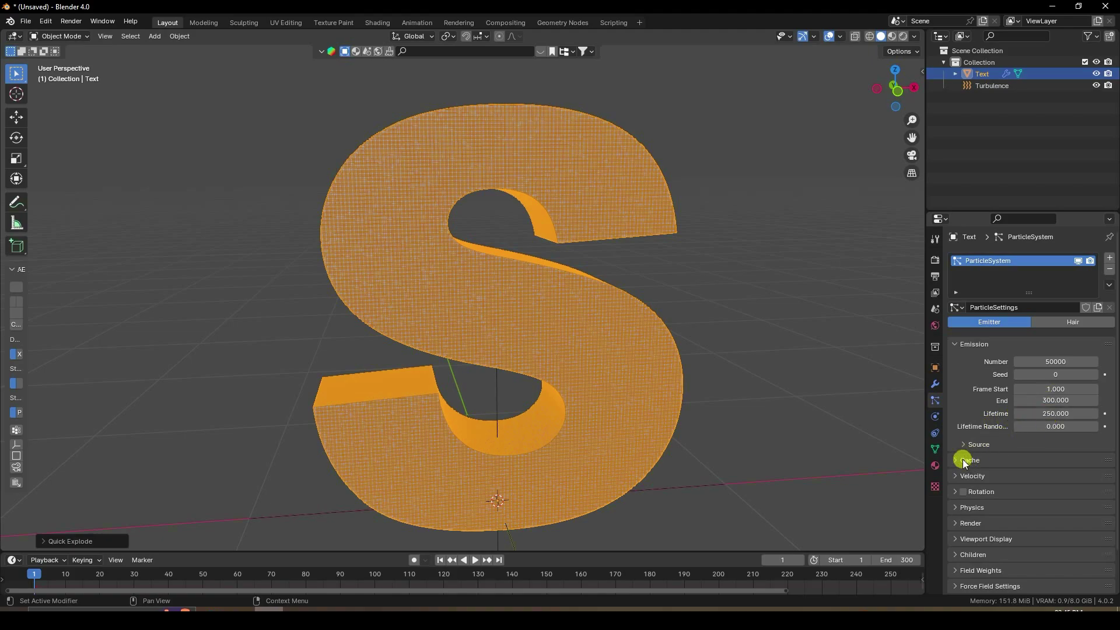
pyautogui.click(966, 447)
pyautogui.click(966, 447)
pyautogui.scroll(-2, 963, 483)
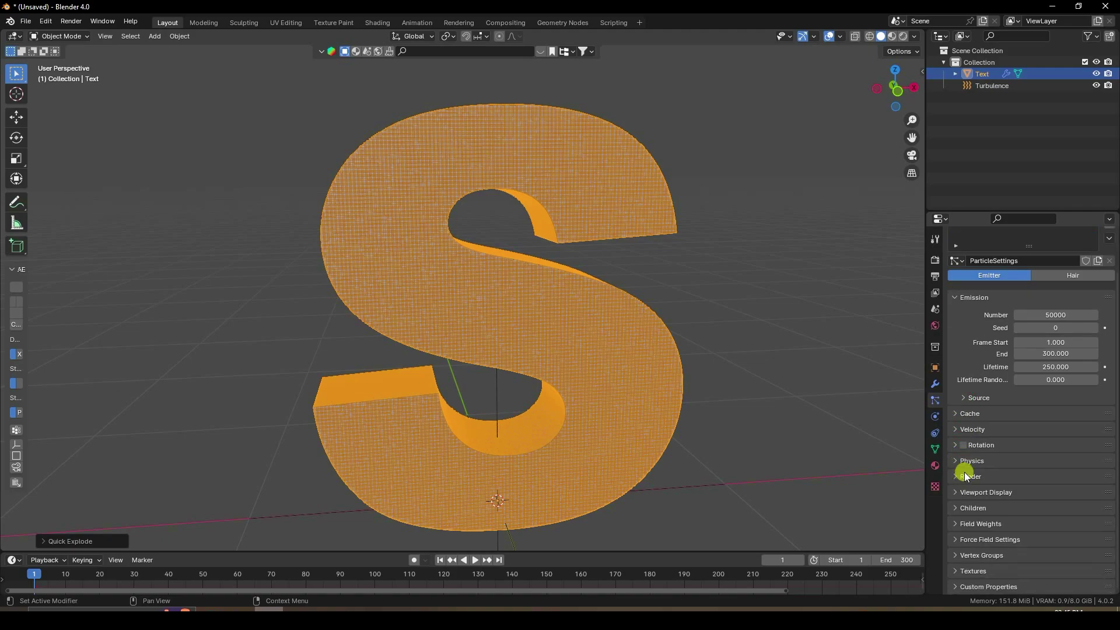
# Set the particles' Normal velocity and Randomize to 0.
pyautogui.click(957, 430)
pyautogui.click(1063, 448)
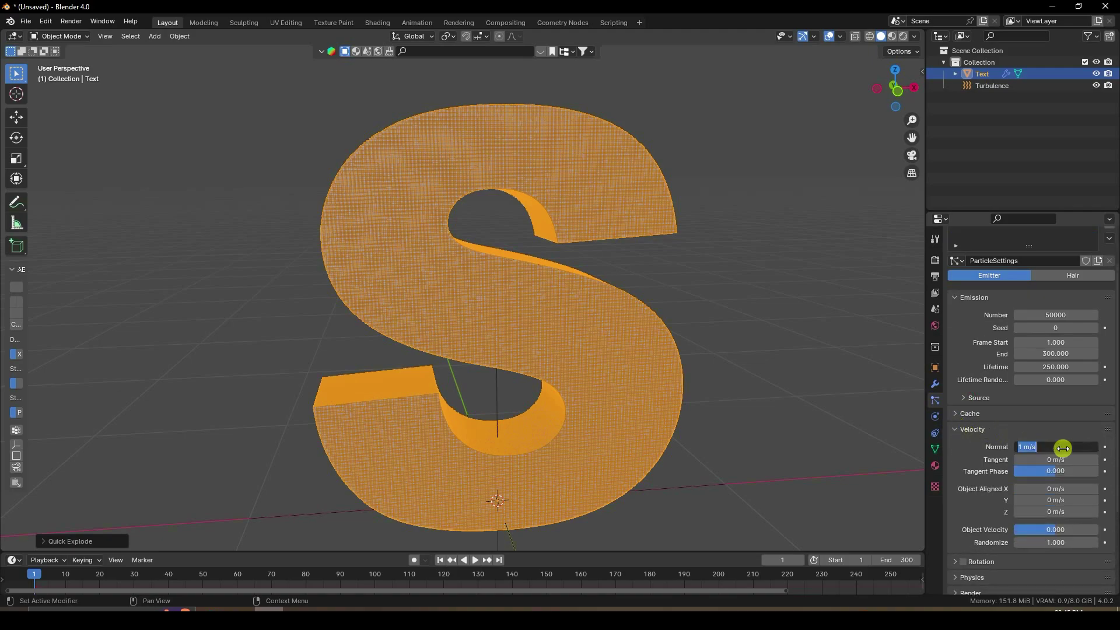
pyautogui.write('0')
pyautogui.press('Return')
pyautogui.scroll(-1, 1062, 449)
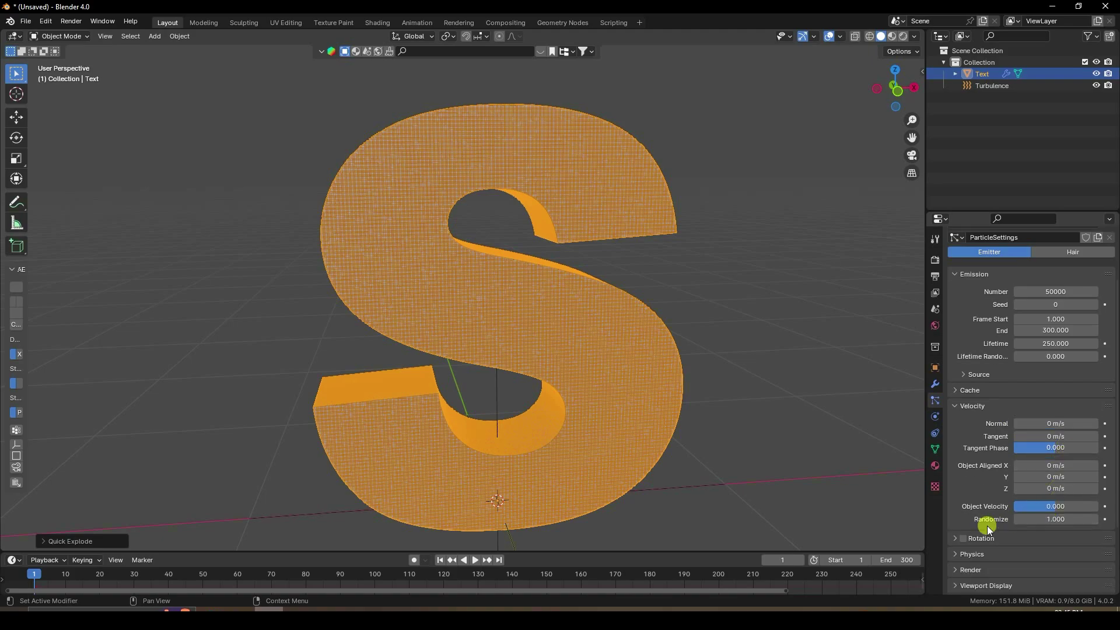
pyautogui.click(1049, 520)
pyautogui.write('0')
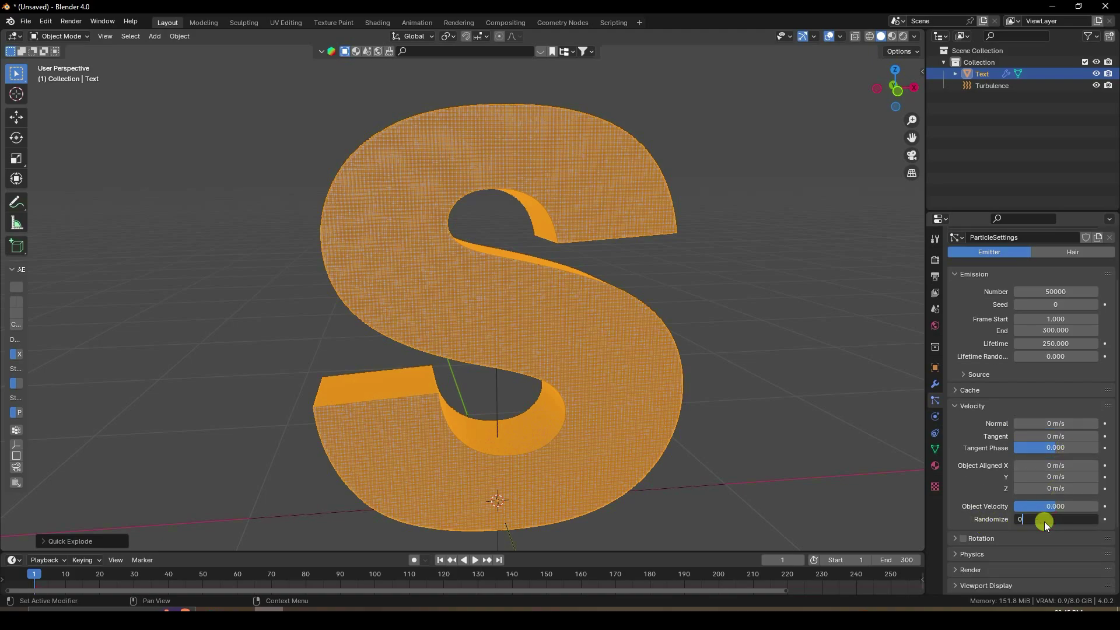
pyautogui.press('Return')
pyautogui.scroll(-4, 978, 484)
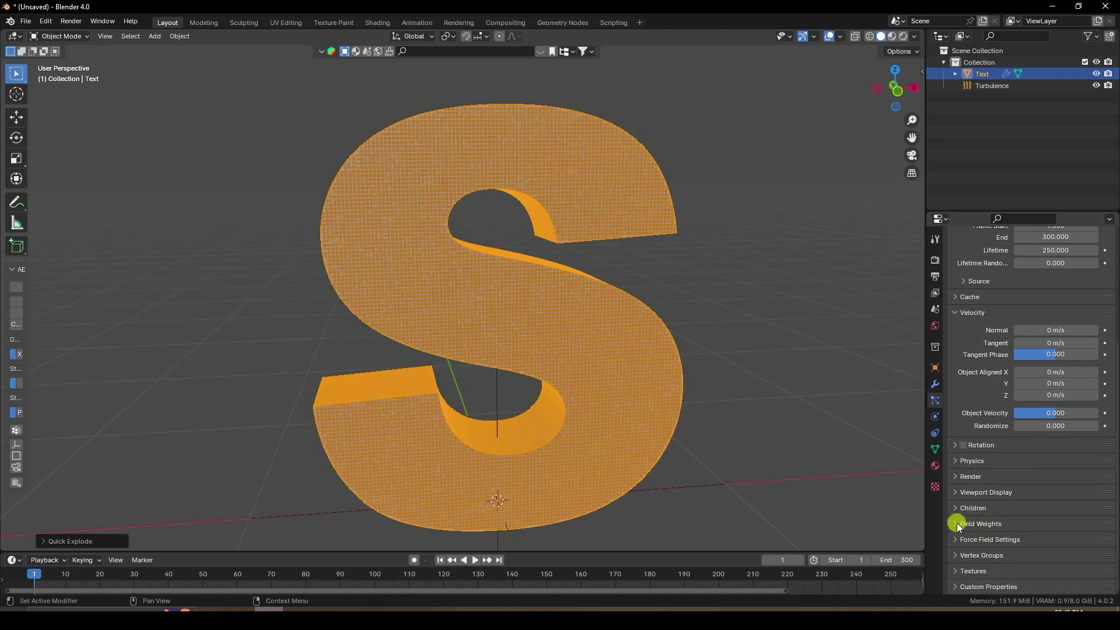
# Set the Gravity field weight of the particles to 0.
pyautogui.click(980, 525)
pyautogui.scroll(-5, 975, 439)
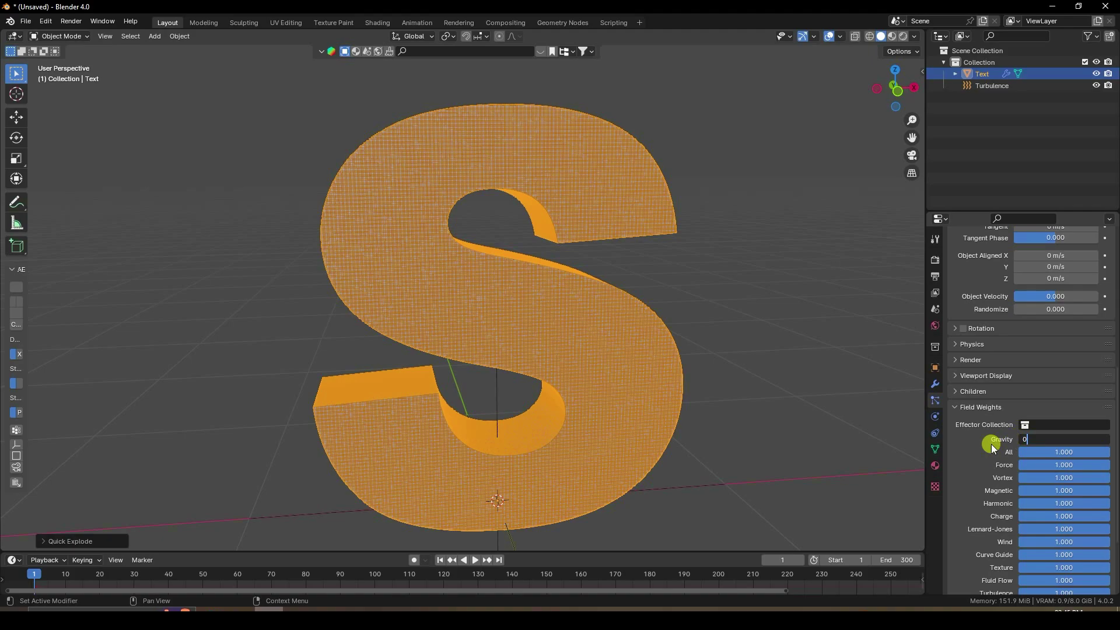
pyautogui.press('Return')
pyautogui.scroll(-4, 978, 447)
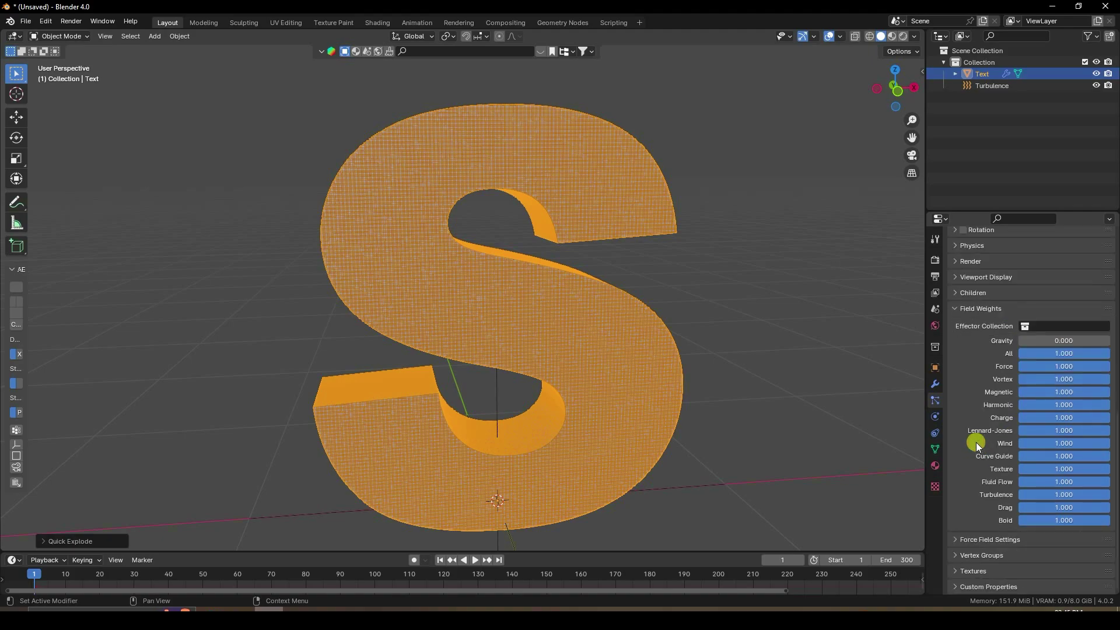
pyautogui.click(476, 560)
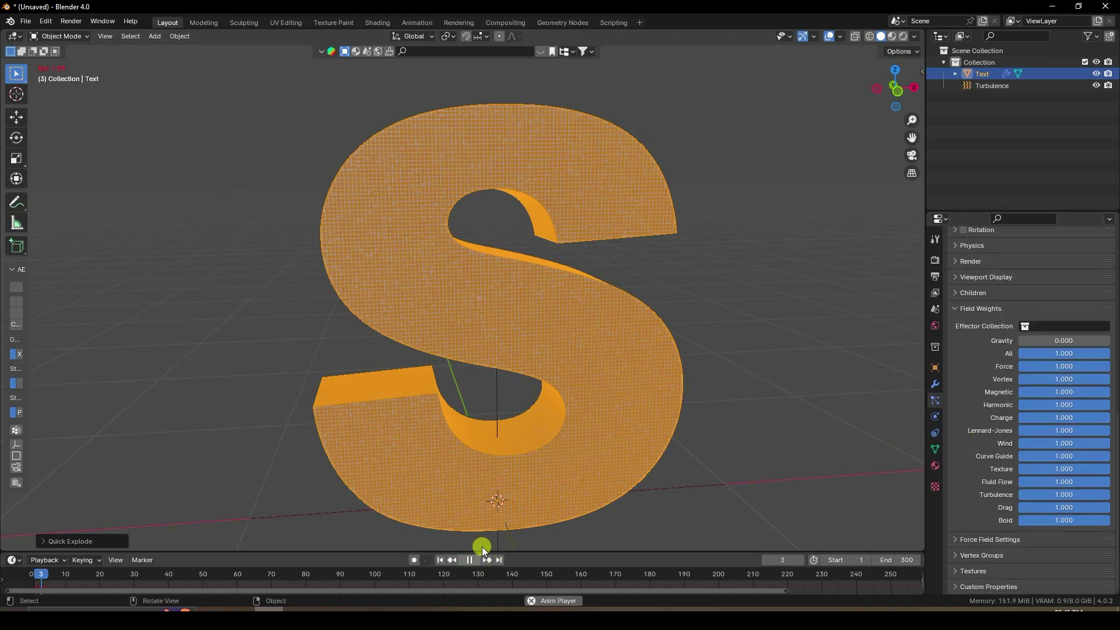
pyautogui.scroll(3, 481, 212)
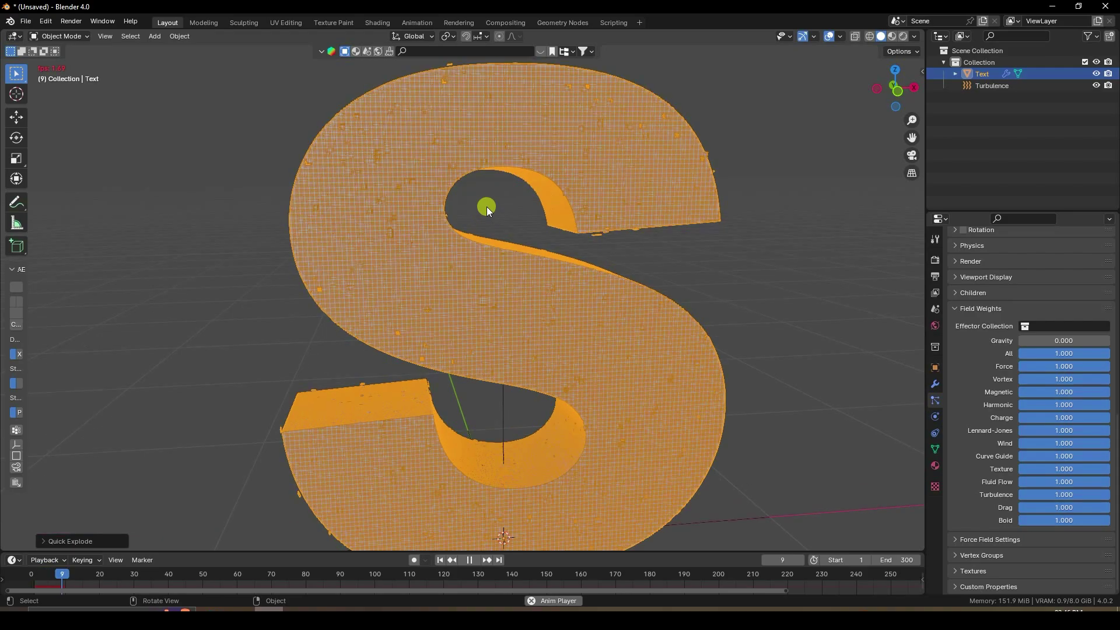
pyautogui.click(704, 109)
pyautogui.scroll(6, 375, 204)
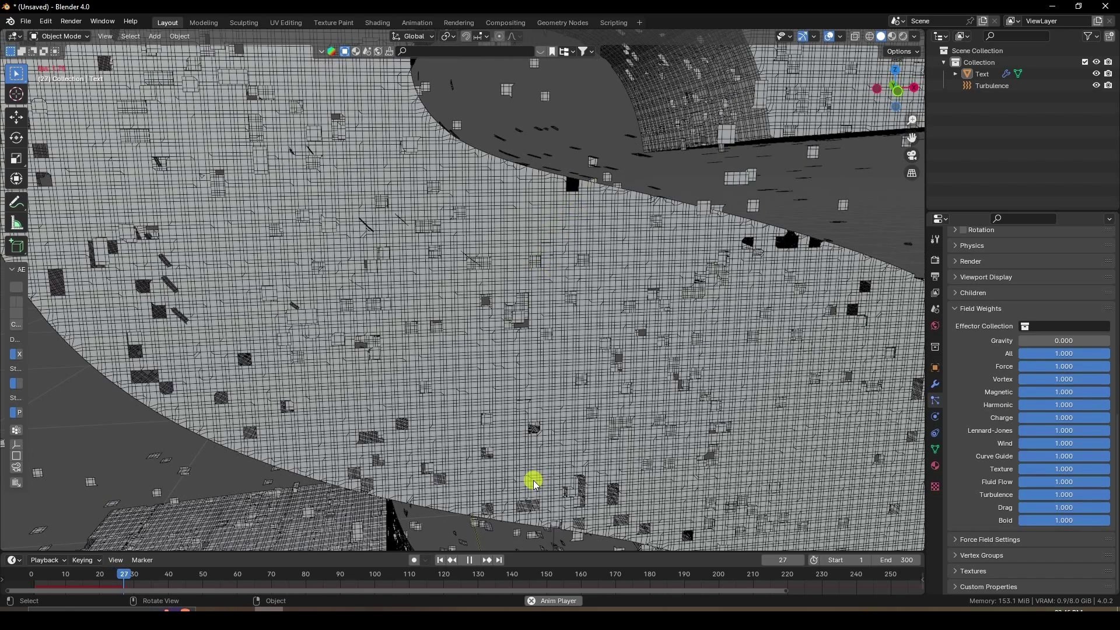
pyautogui.click(470, 560)
pyautogui.click(440, 561)
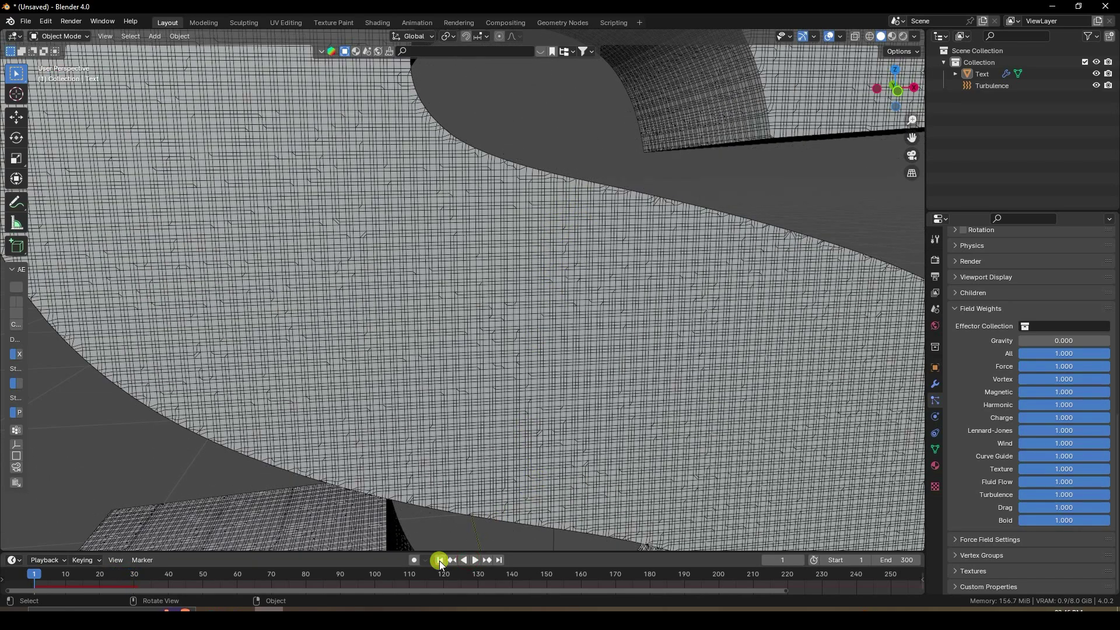
pyautogui.scroll(-8, 500, 433)
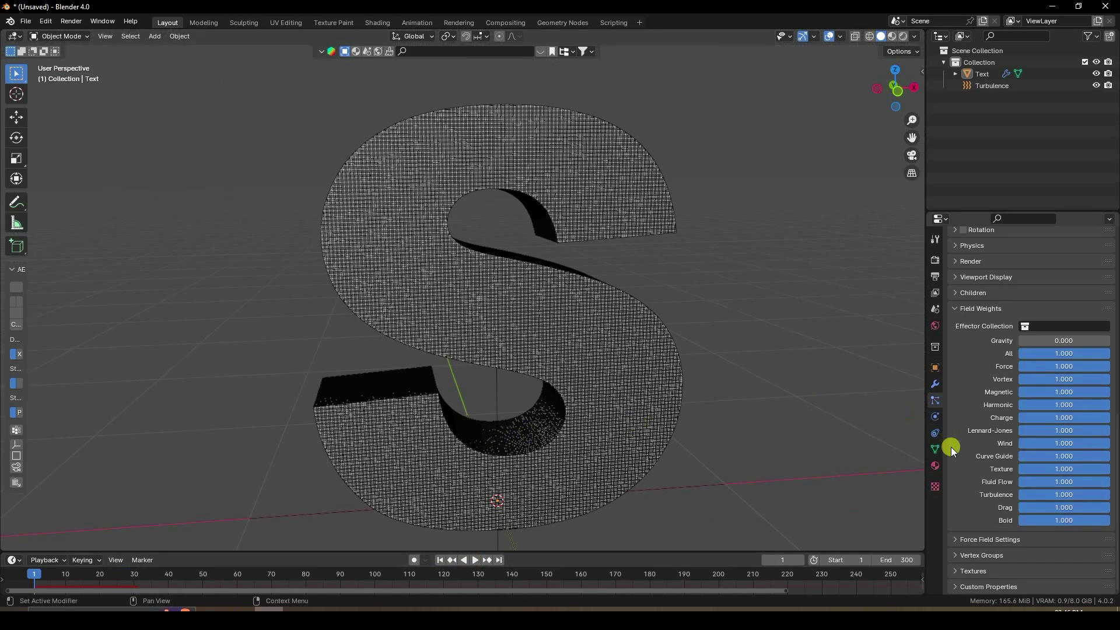
# Create a new particle texture called Texture and show its Texture Properties.
pyautogui.click(960, 572)
pyautogui.scroll(-3, 971, 537)
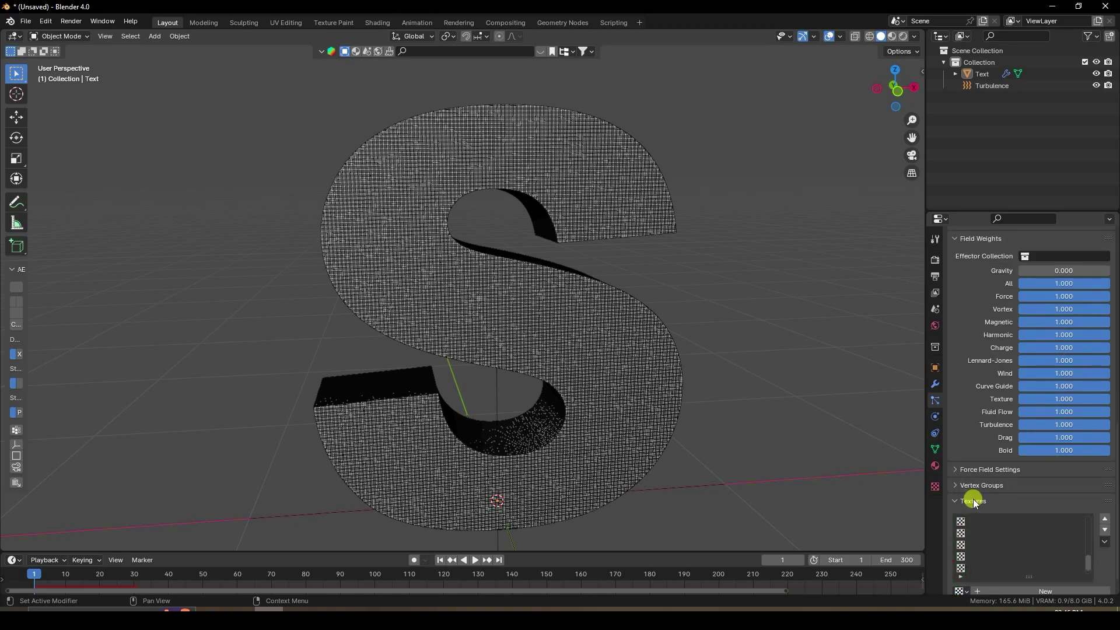
pyautogui.scroll(-1, 971, 506)
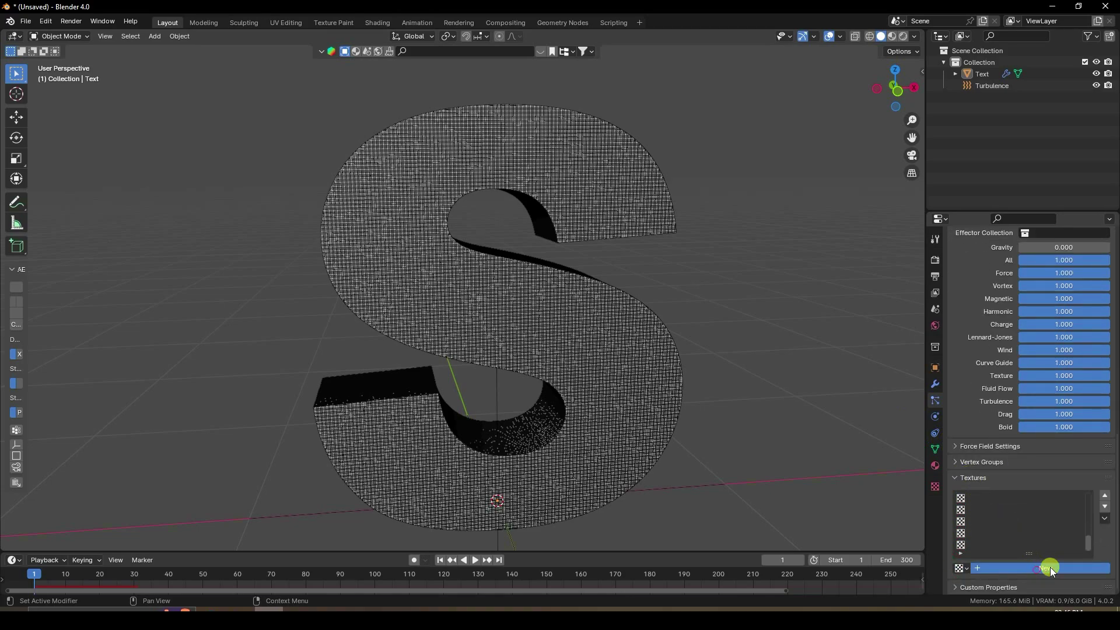
pyautogui.click(1052, 569)
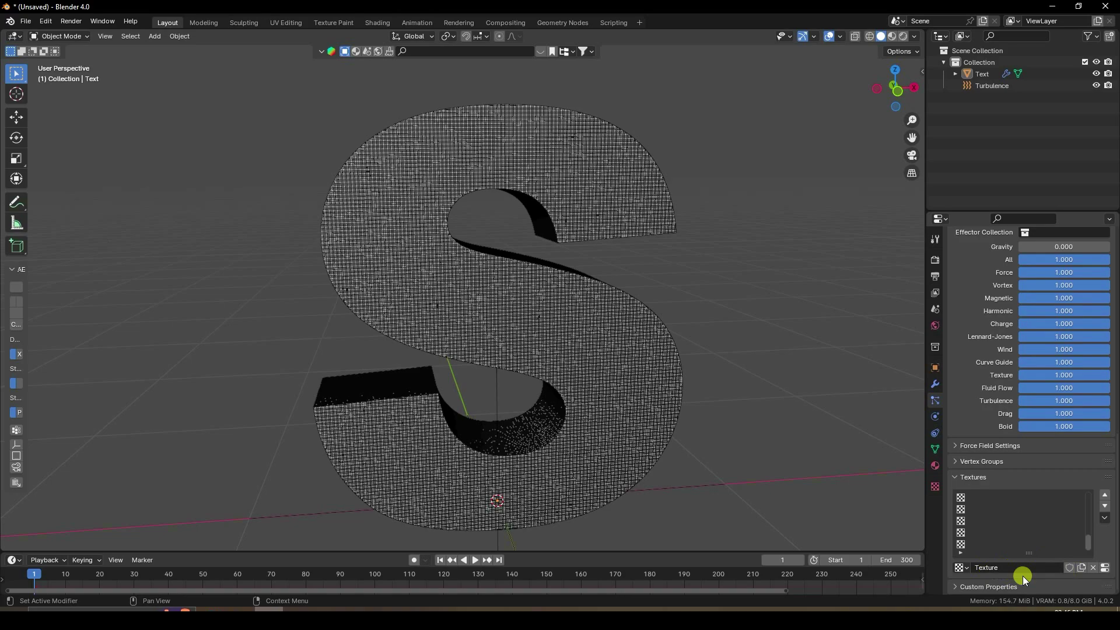
pyautogui.click(936, 488)
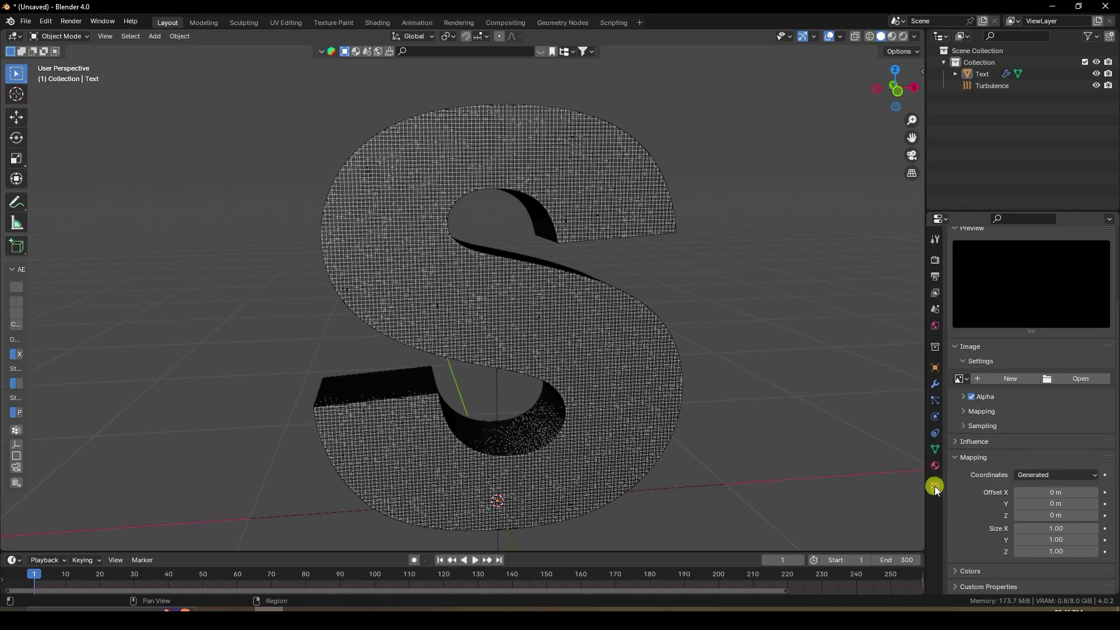
pyautogui.scroll(3, 1006, 326)
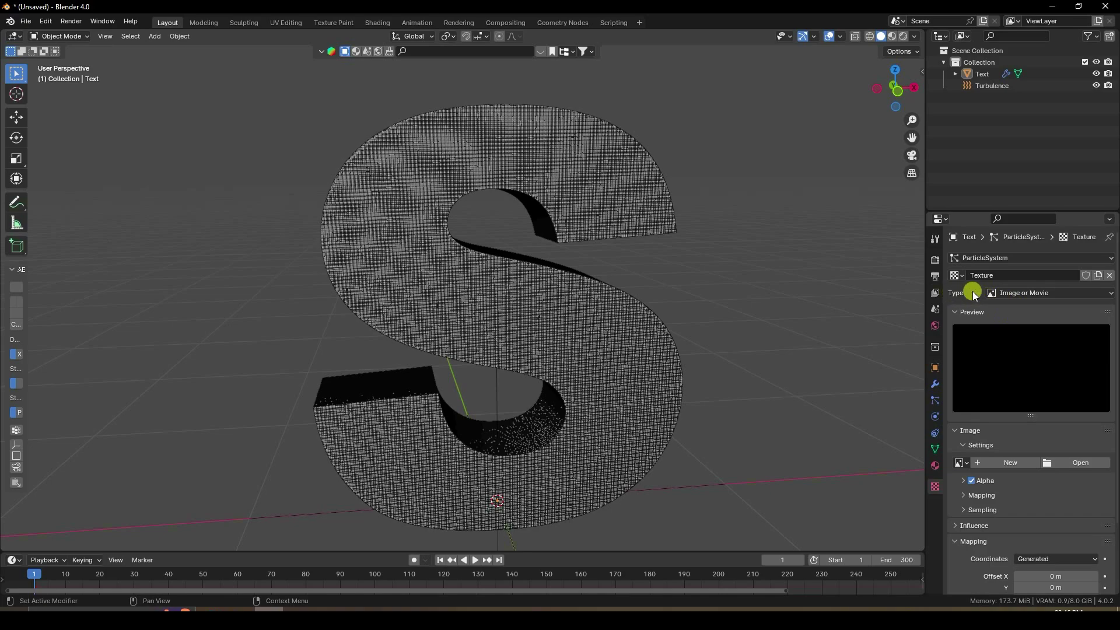
# Set the particle texture type to Blend, after briefly trying Voronoi.
pyautogui.click(1002, 293)
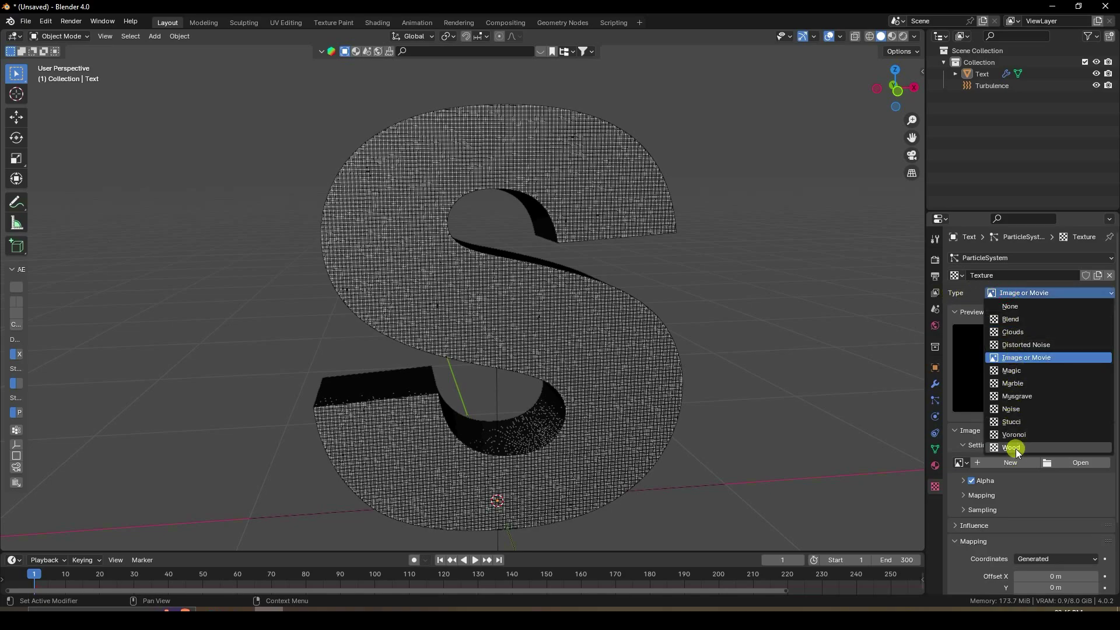
pyautogui.click(1016, 319)
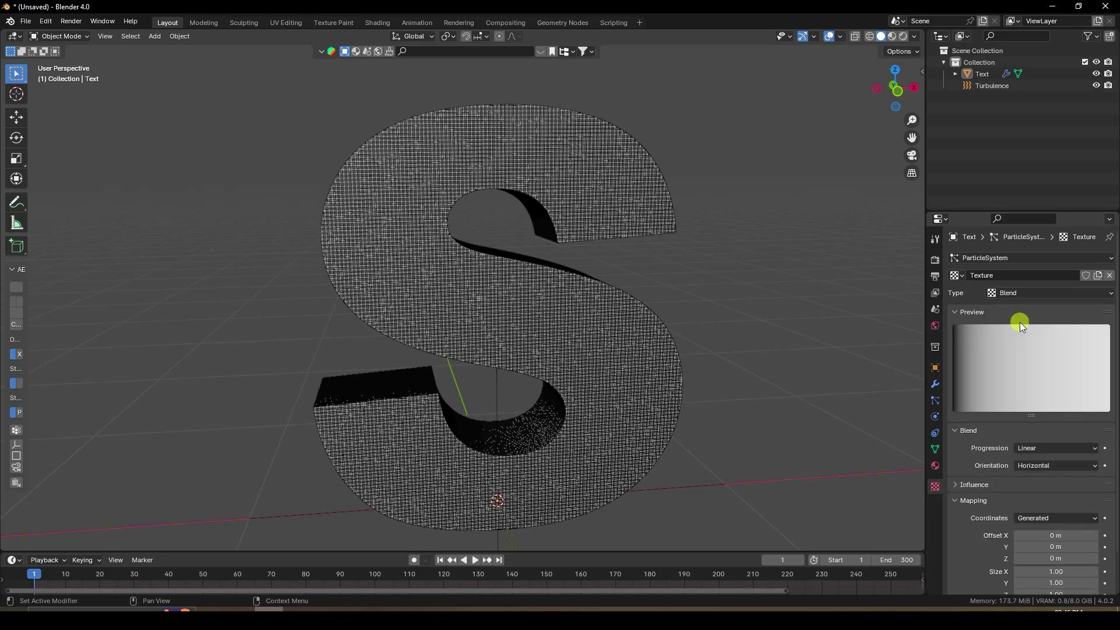
pyautogui.click(1008, 293)
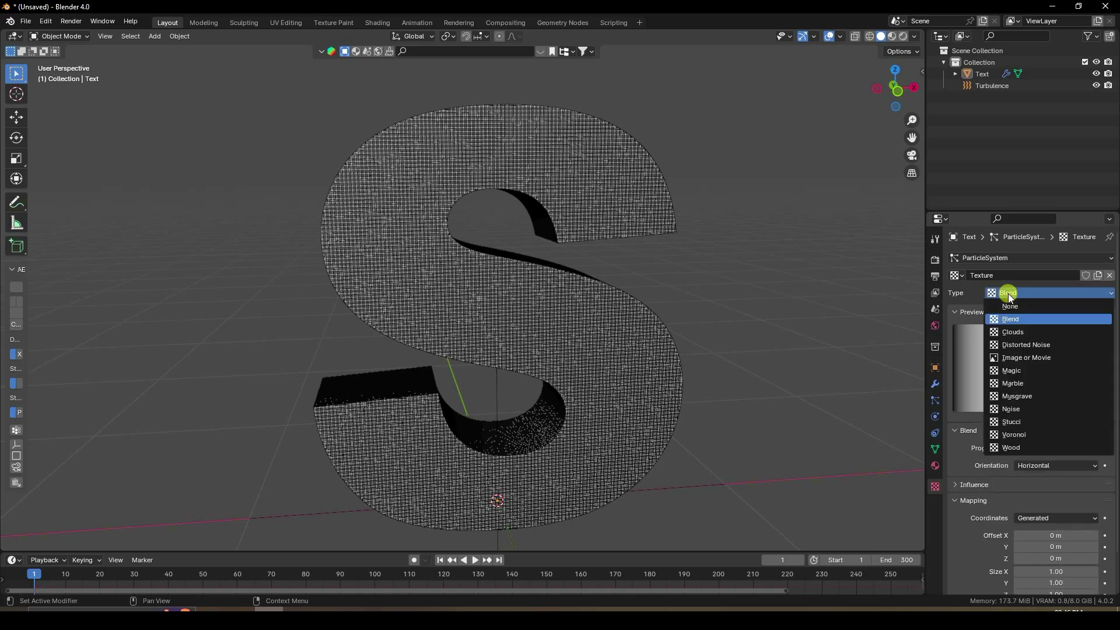
pyautogui.click(1020, 435)
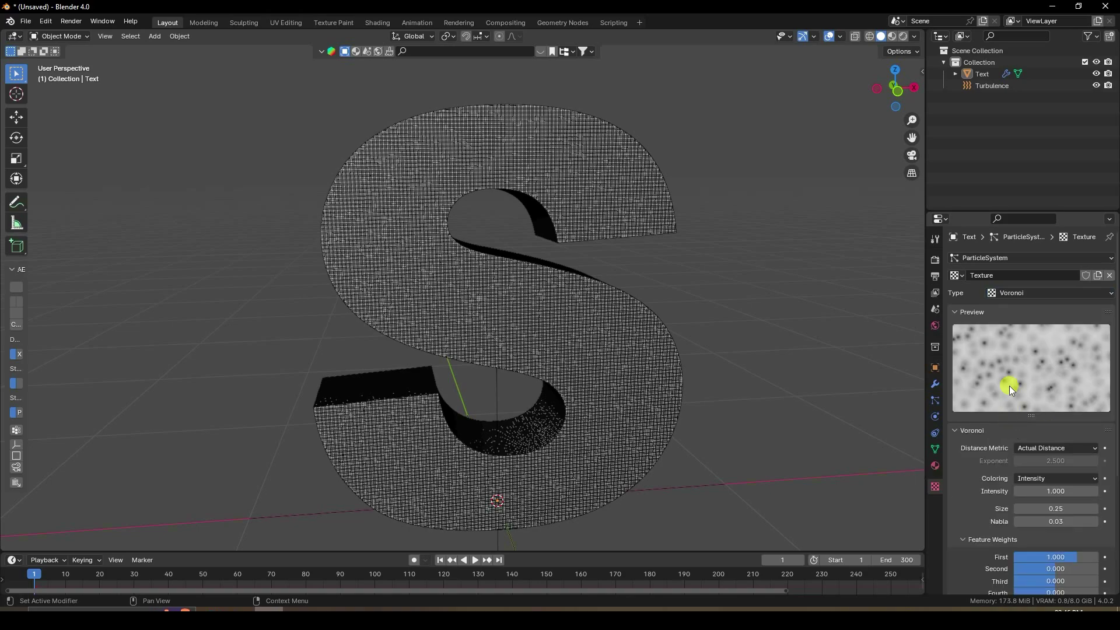
pyautogui.click(1020, 294)
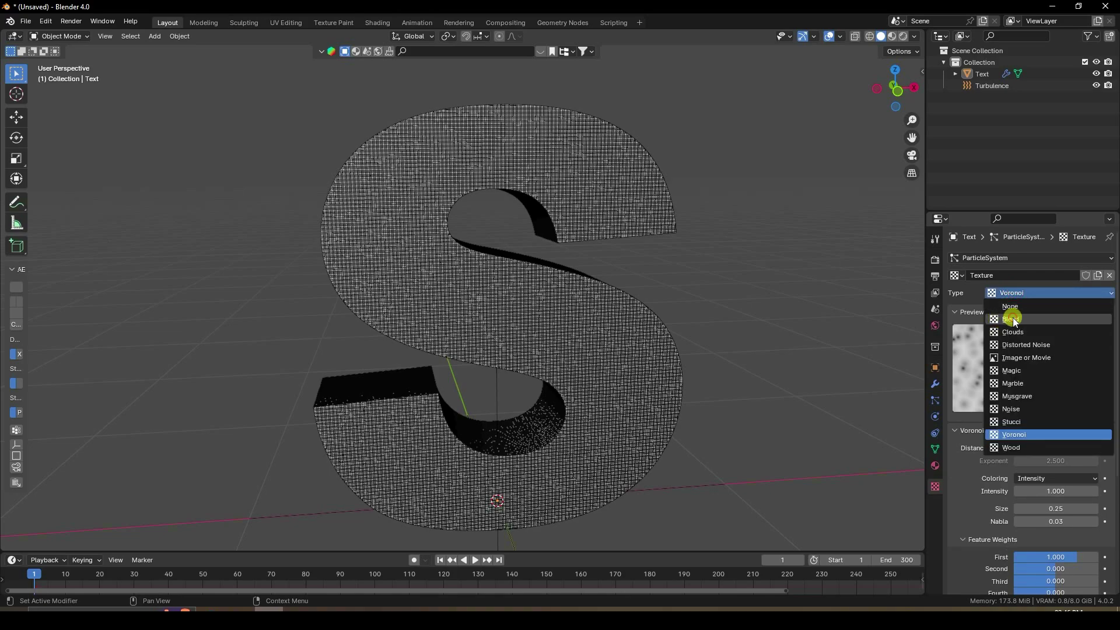
pyautogui.click(1013, 320)
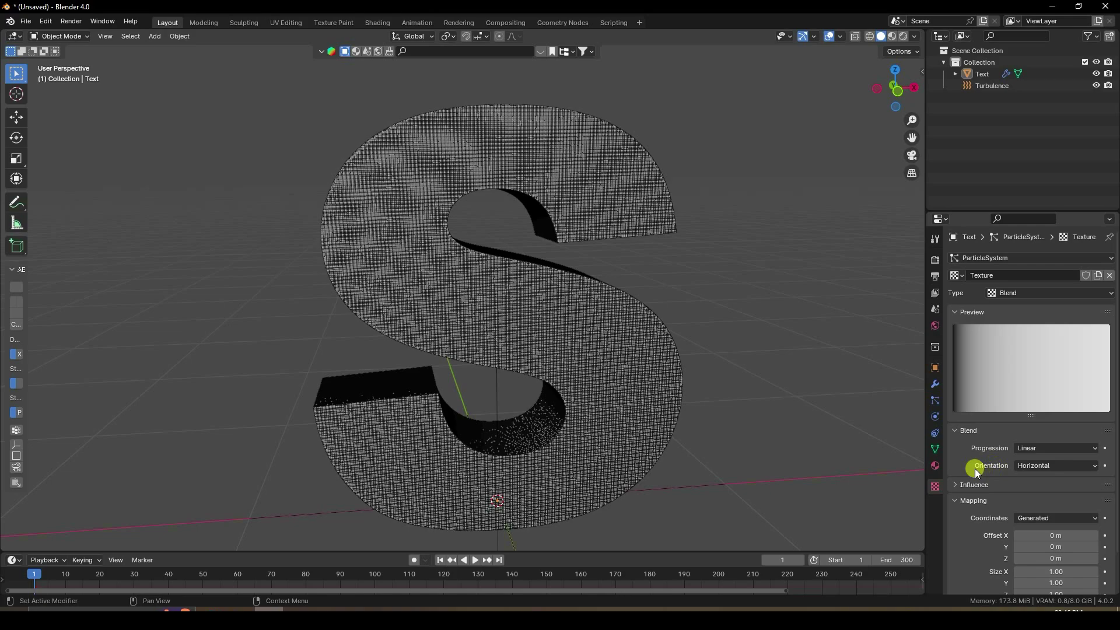
# Change the Blend gradient orientation to Vertical and play the animation to preview.
pyautogui.click(1036, 465)
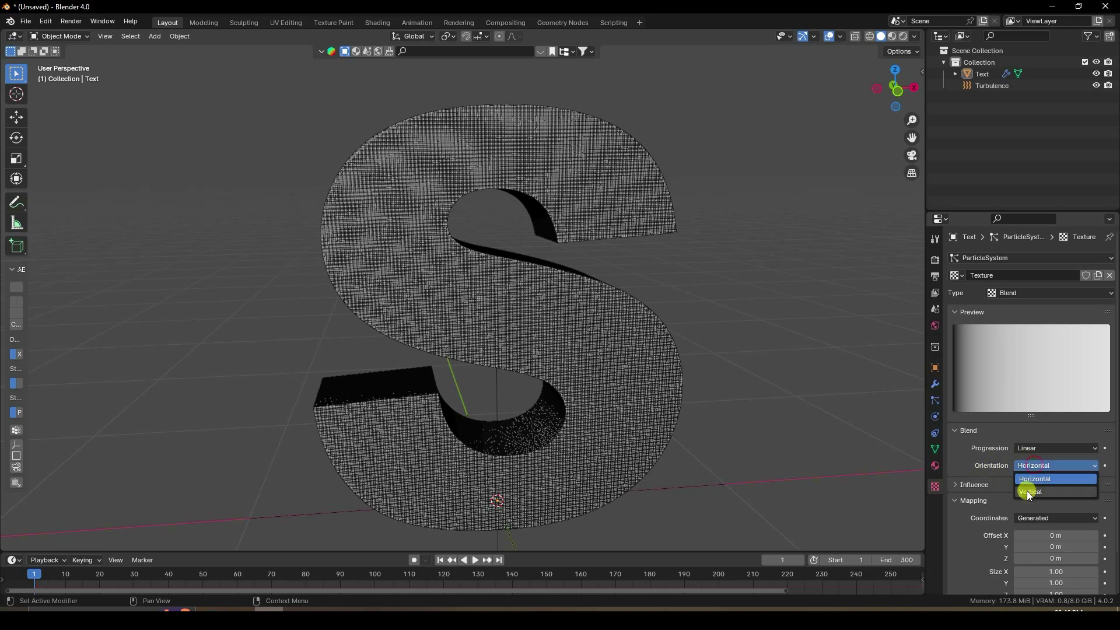
pyautogui.click(1044, 492)
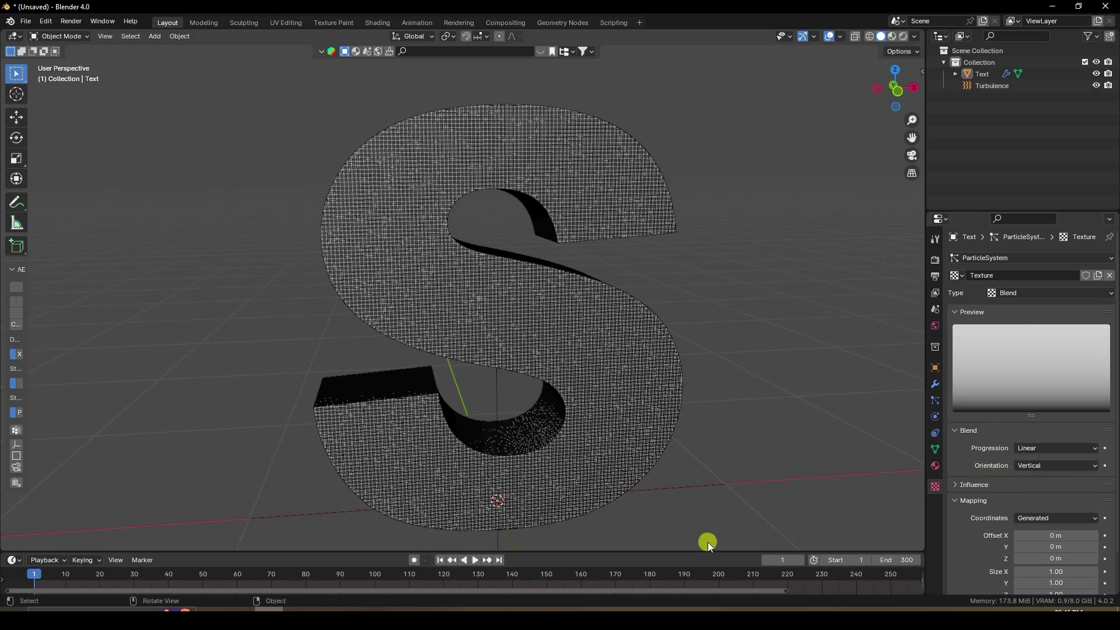
pyautogui.click(476, 560)
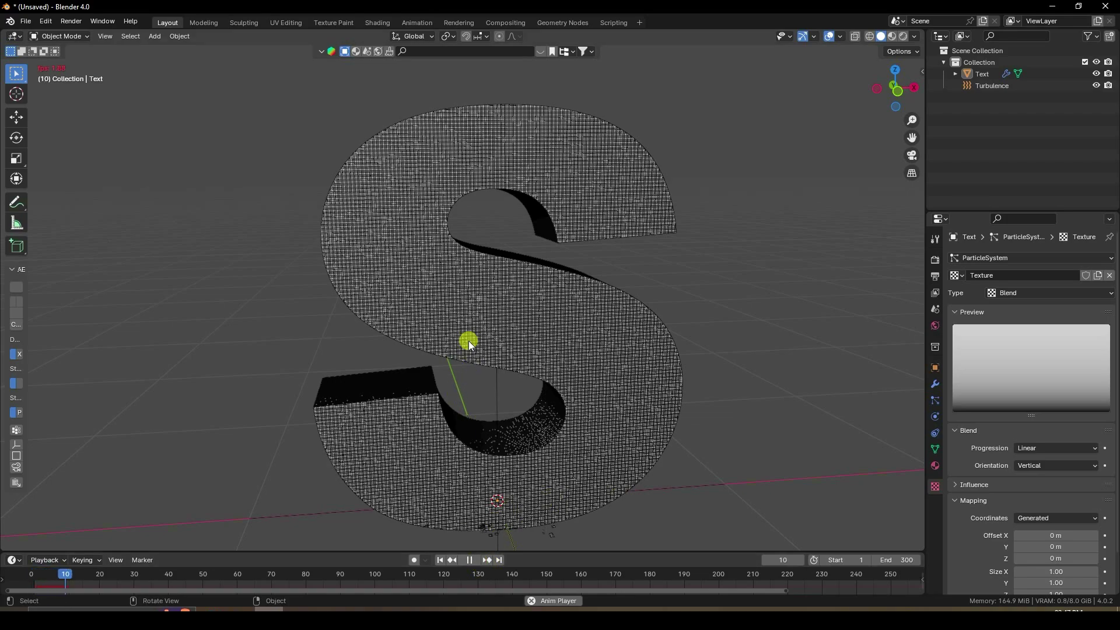
# Look up at the S, pause the first preview and rewind to frame 1.
pyautogui.moveTo(497, 352); pyautogui.dragTo(499, 385, button='middle')
pyautogui.click(470, 561)
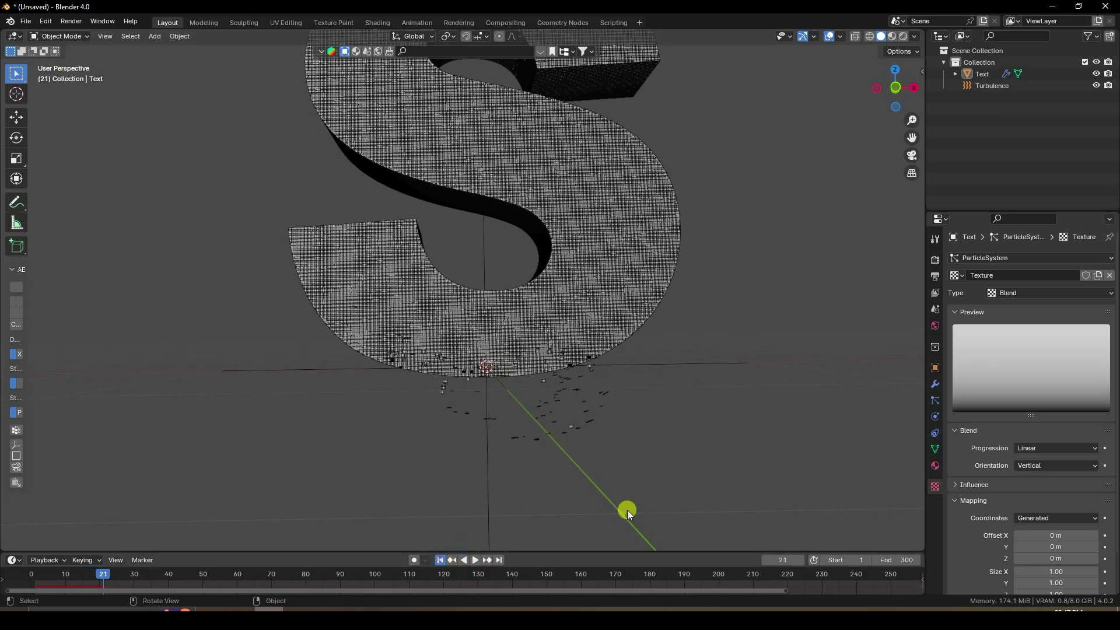
pyautogui.click(932, 397)
pyautogui.hotkey('shift', 'Left')
# Refresh the S's Explode modifier, then return to the particle texture settings.
pyautogui.click(936, 385)
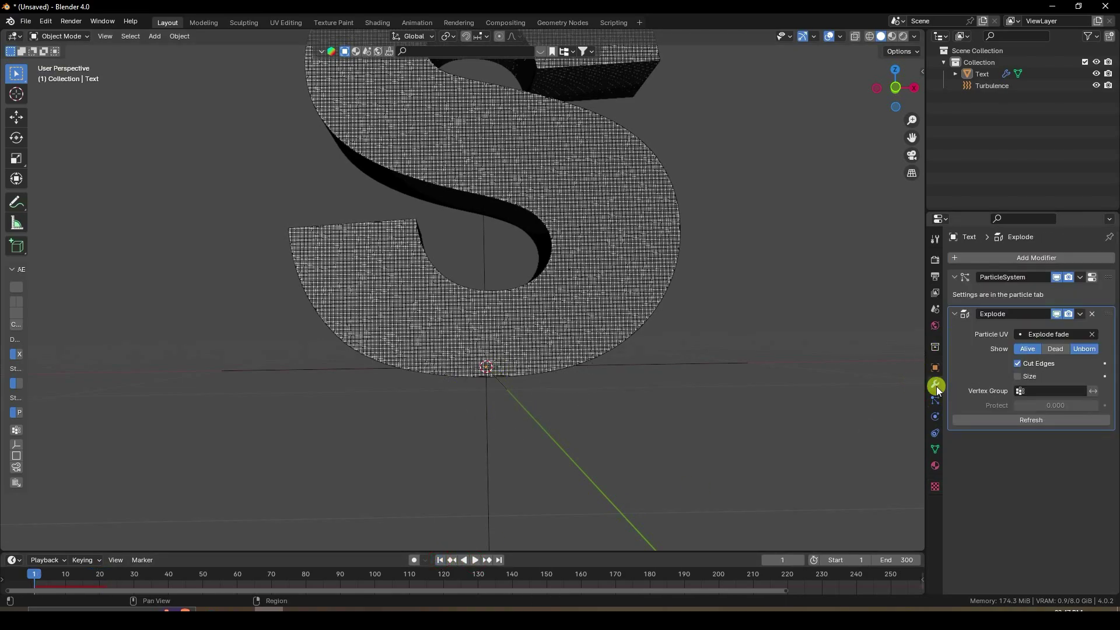
pyautogui.click(1027, 419)
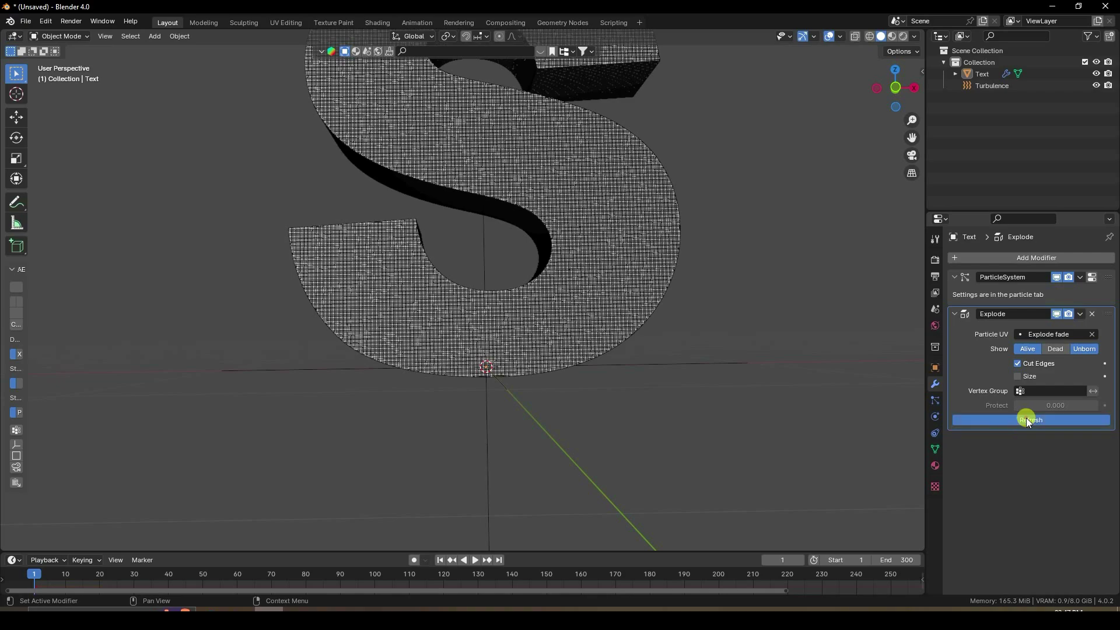
pyautogui.click(937, 416)
pyautogui.click(935, 402)
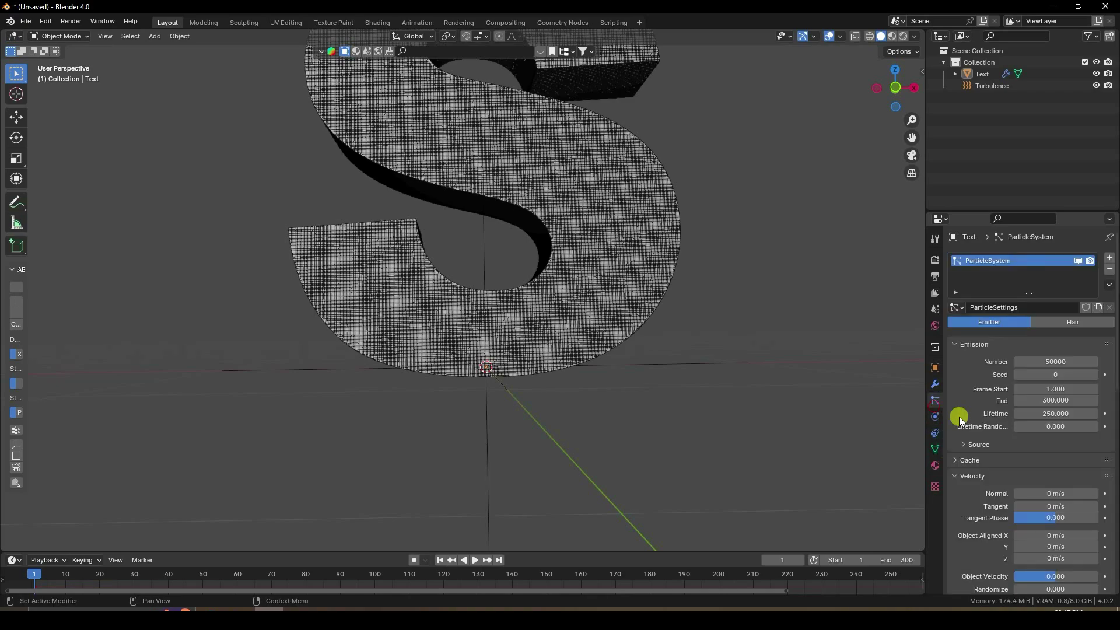
pyautogui.click(934, 489)
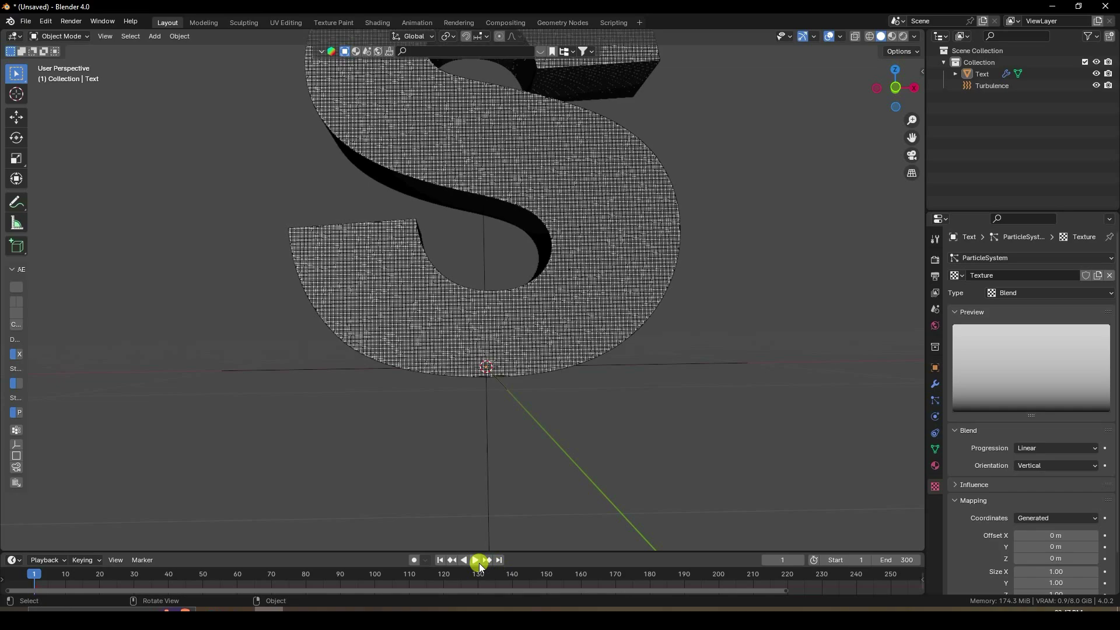
# Replay the S crumbling into cubes from its base, then stop and rewind to frame 1.
pyautogui.press('space')
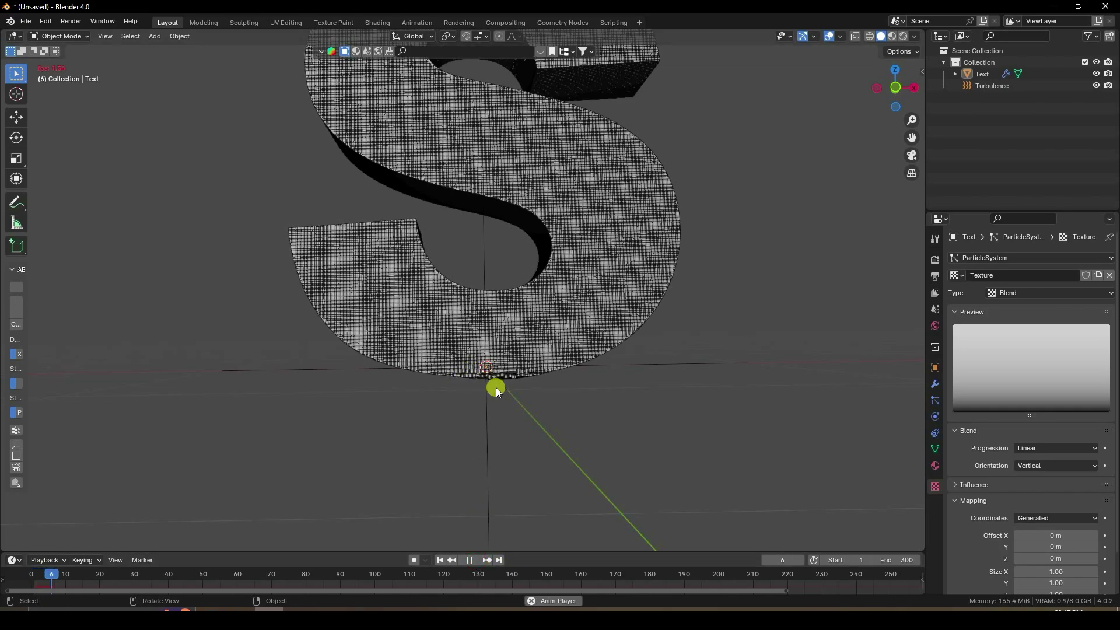
pyautogui.scroll(4, 499, 392)
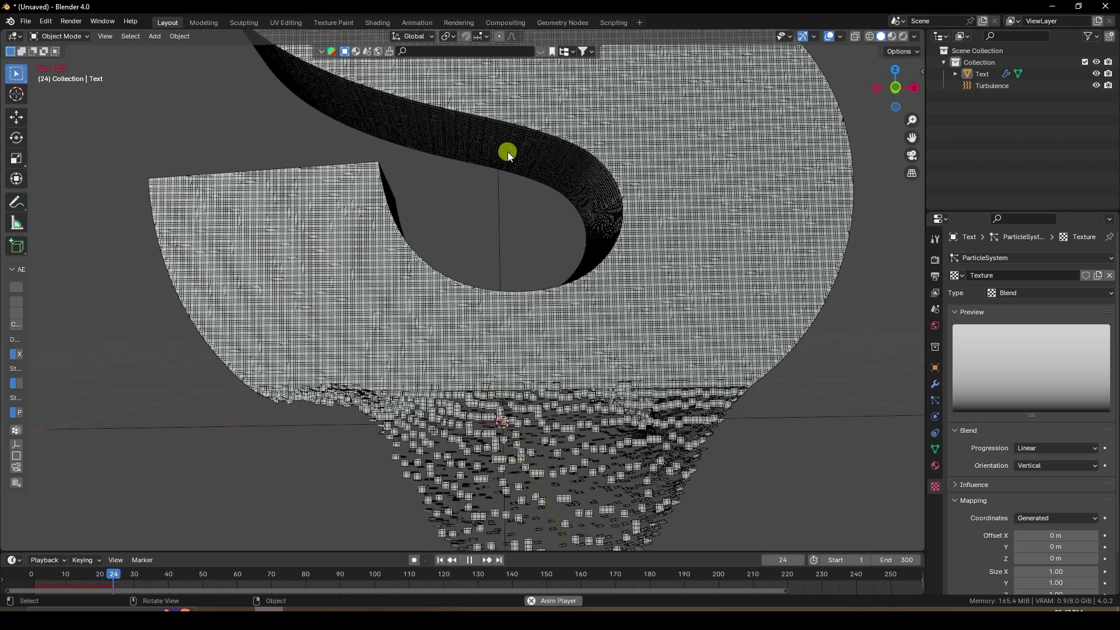
pyautogui.scroll(-3, 521, 150)
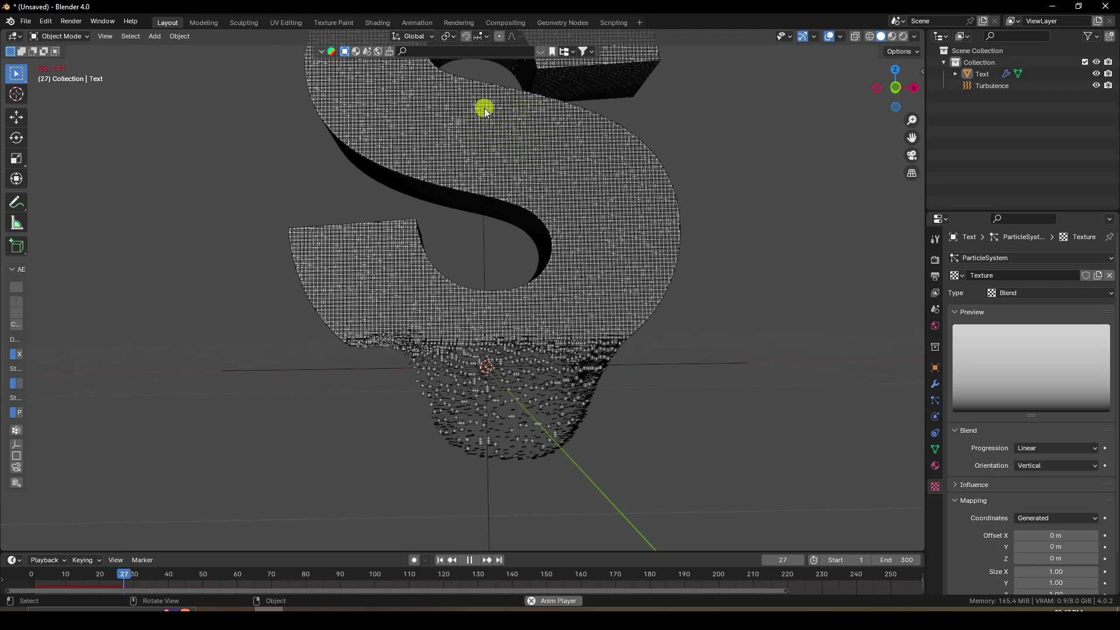
pyautogui.click(468, 561)
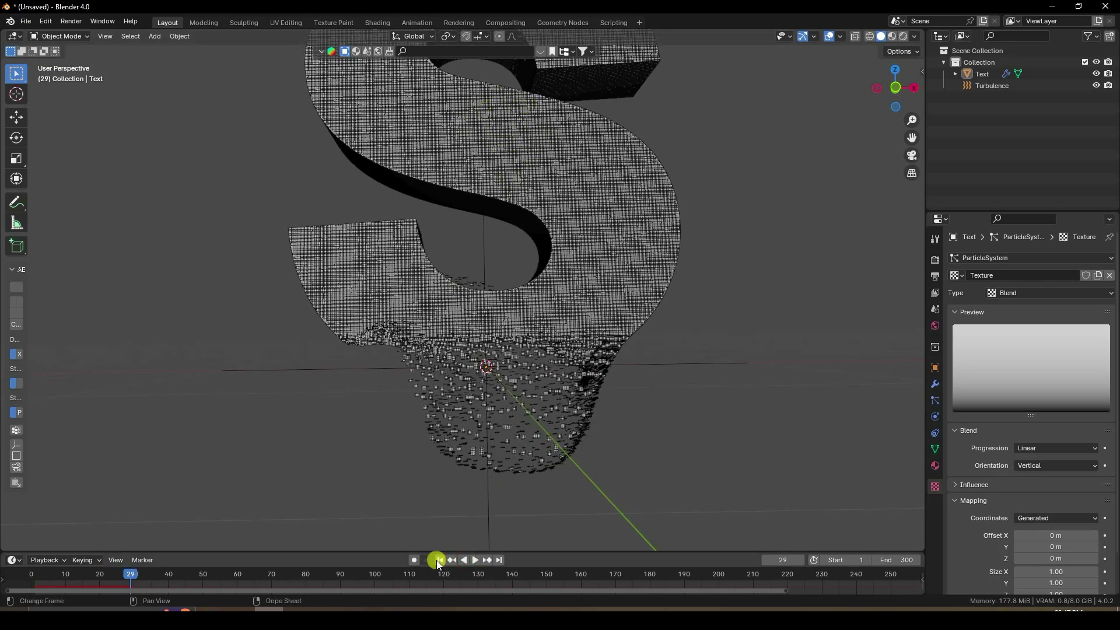
pyautogui.hotkey('shift', 'Left')
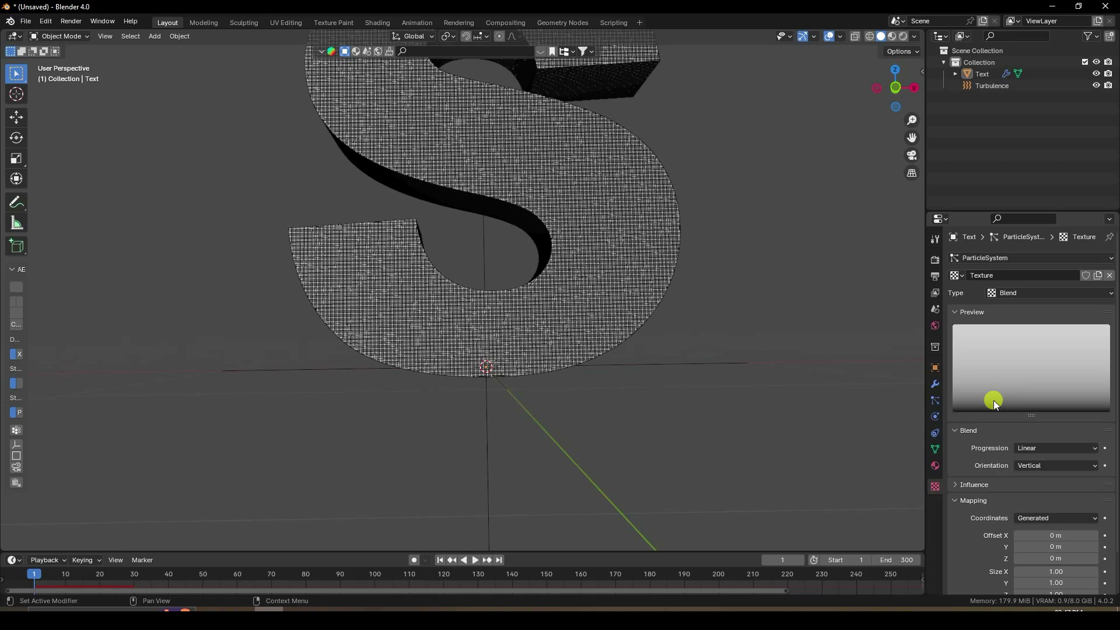
# Enable the Color Ramp on the S's particle texture.
pyautogui.scroll(-2, 997, 397)
pyautogui.click(970, 570)
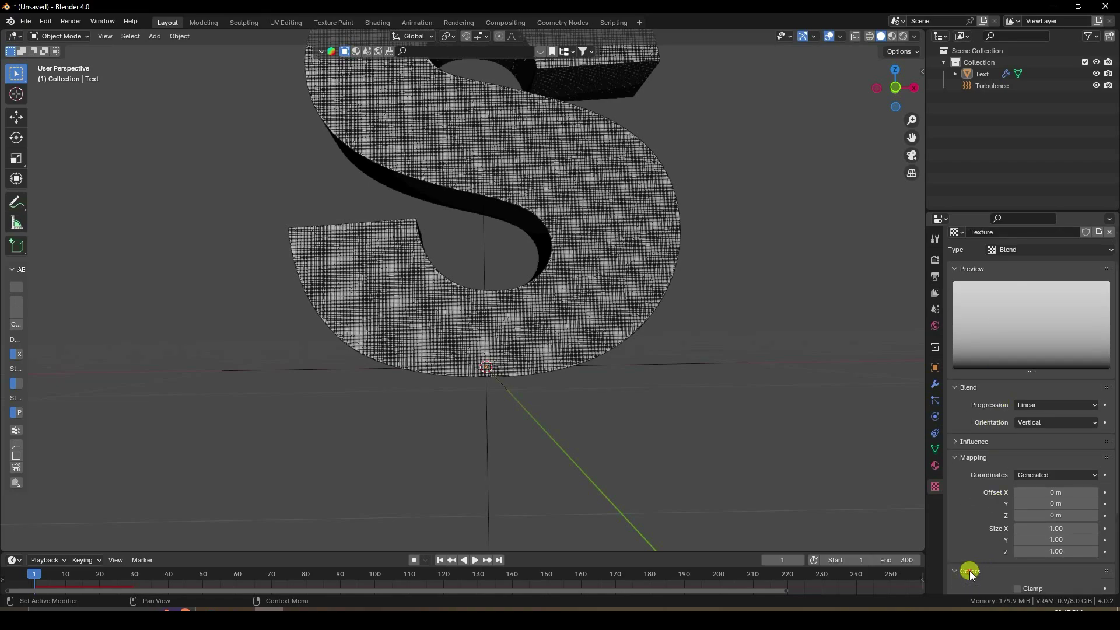
pyautogui.scroll(-5, 980, 525)
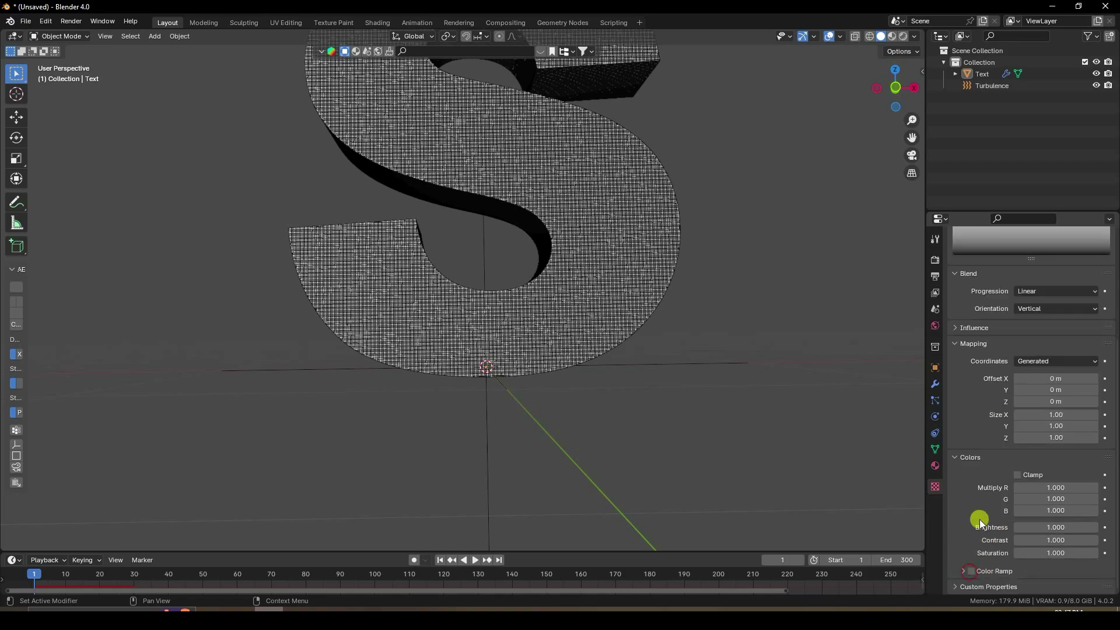
pyautogui.click(970, 572)
pyautogui.click(962, 572)
pyautogui.scroll(-2, 991, 554)
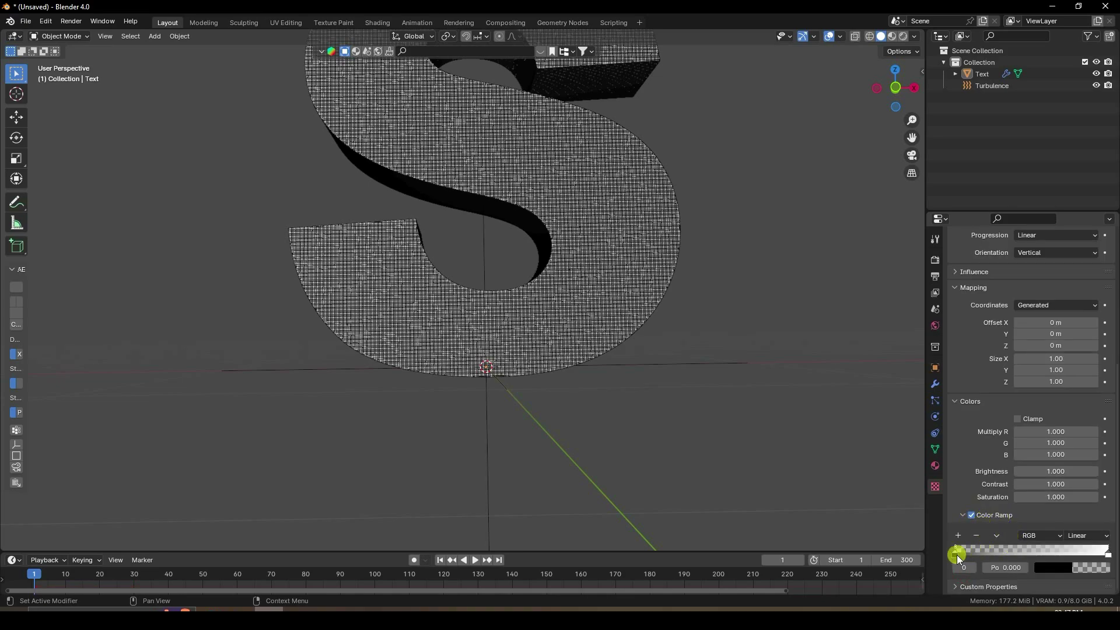
# Invert the ramp by moving the black stop to 0.99 and the white stop to 0.
pyautogui.click(1108, 553)
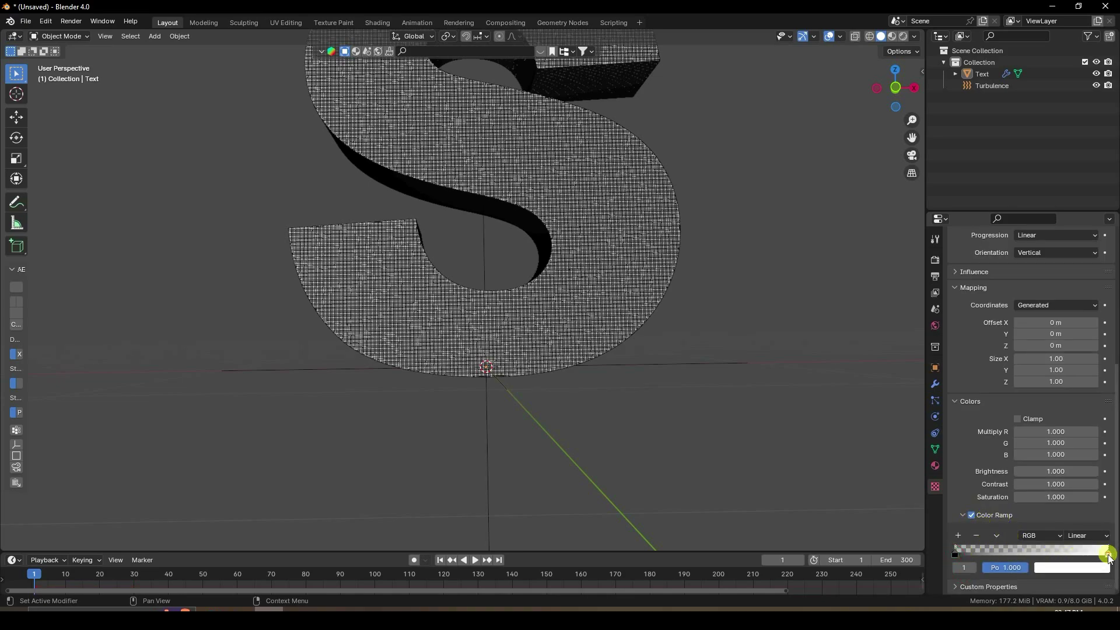
pyautogui.click(954, 554)
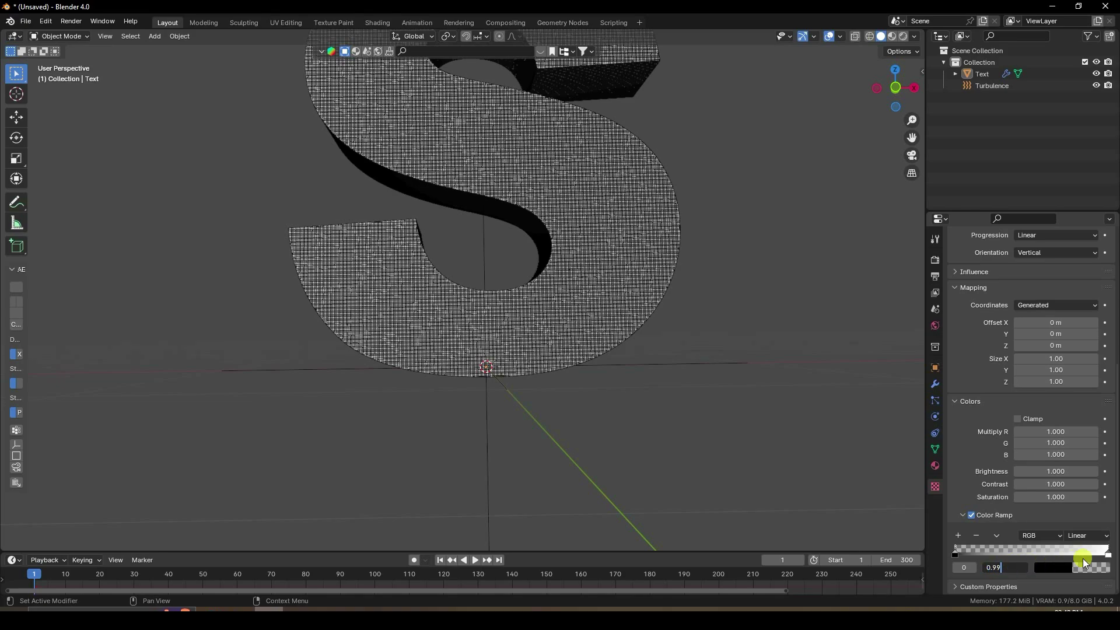
pyautogui.press('Return')
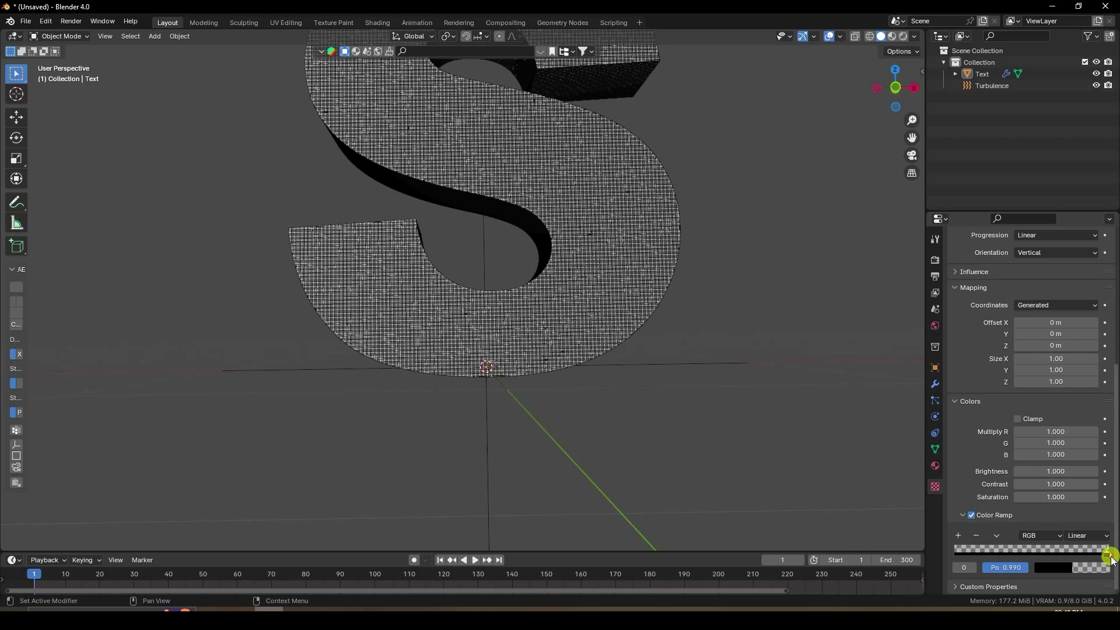
pyautogui.click(1112, 559)
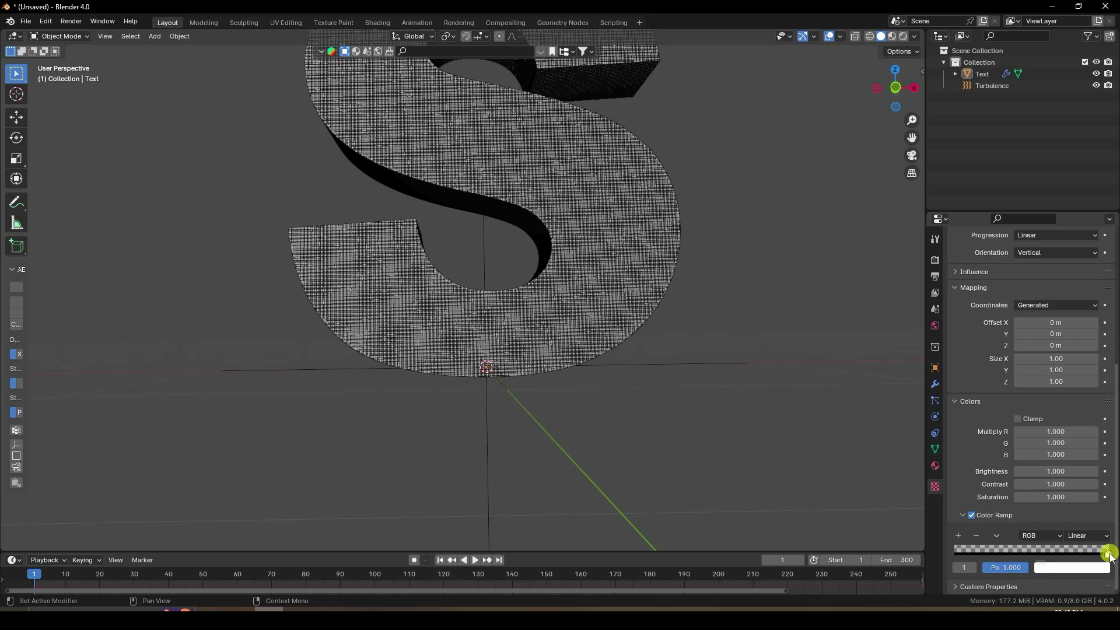
pyautogui.click(1004, 569)
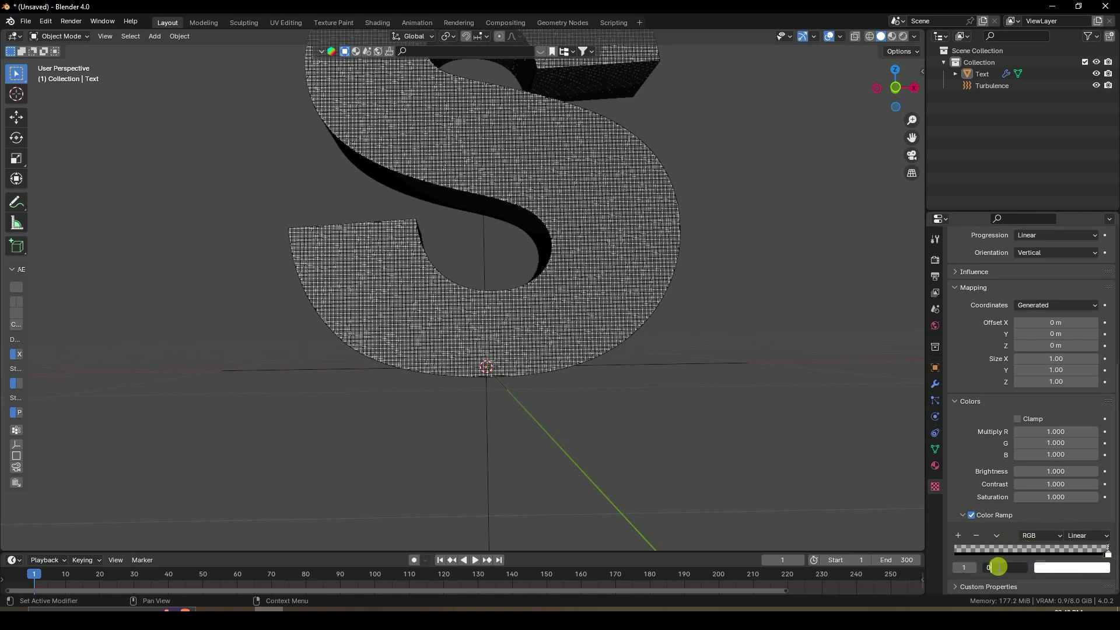
pyautogui.write('0')
pyautogui.press('Return')
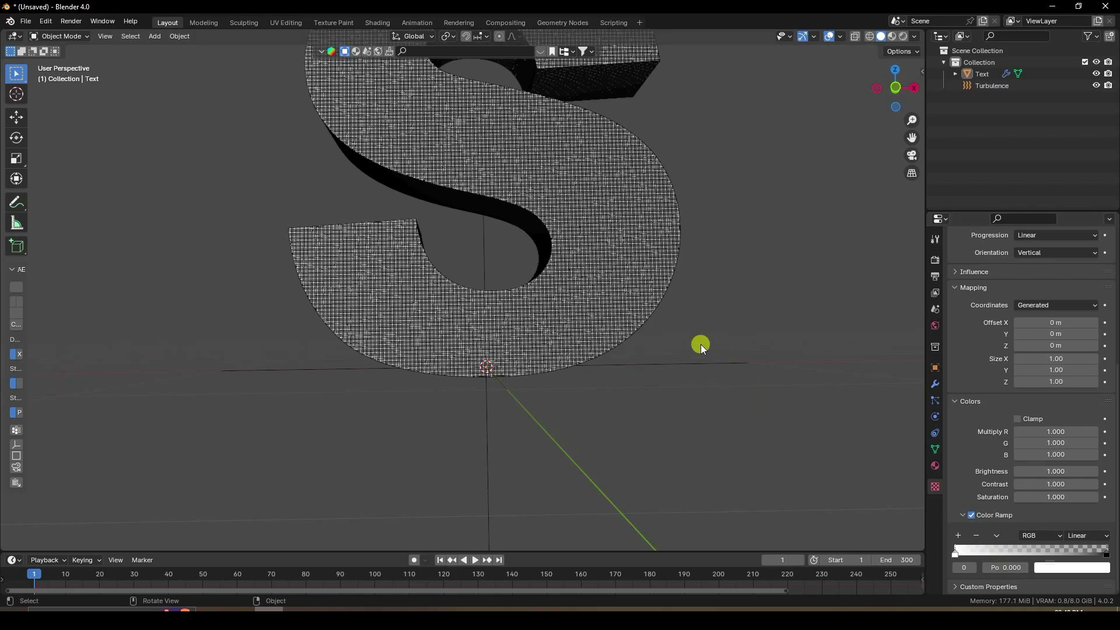
# Refresh the Explode modifier and bake the S's particle cache.
pyautogui.moveTo(680, 210); pyautogui.dragTo(709, 403, button='middle')
pyautogui.click(934, 385)
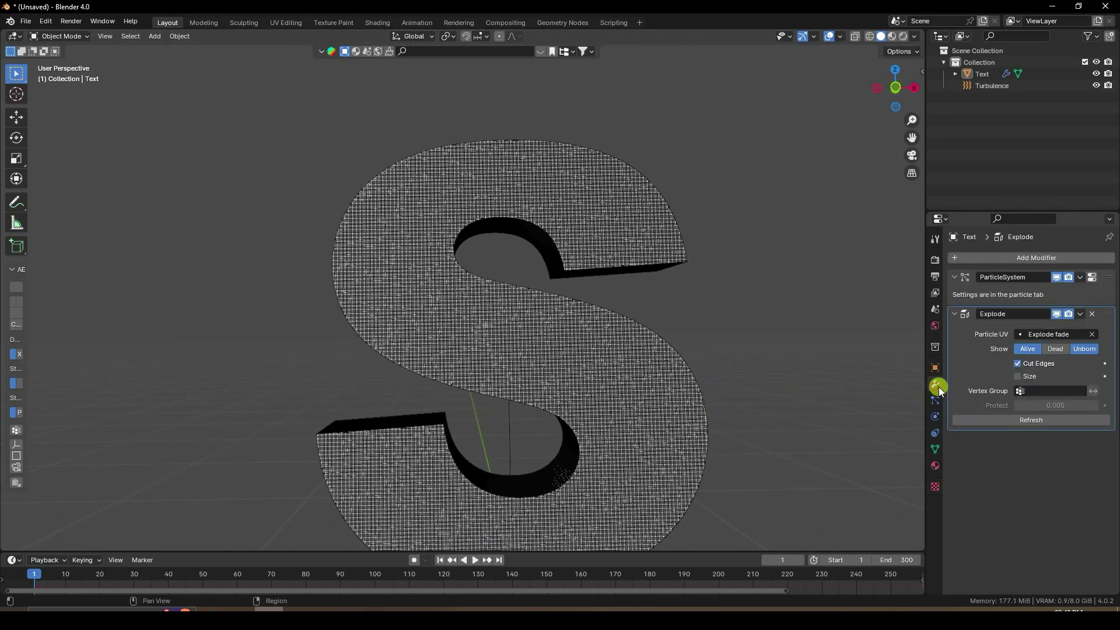
pyautogui.click(1034, 420)
pyautogui.click(936, 411)
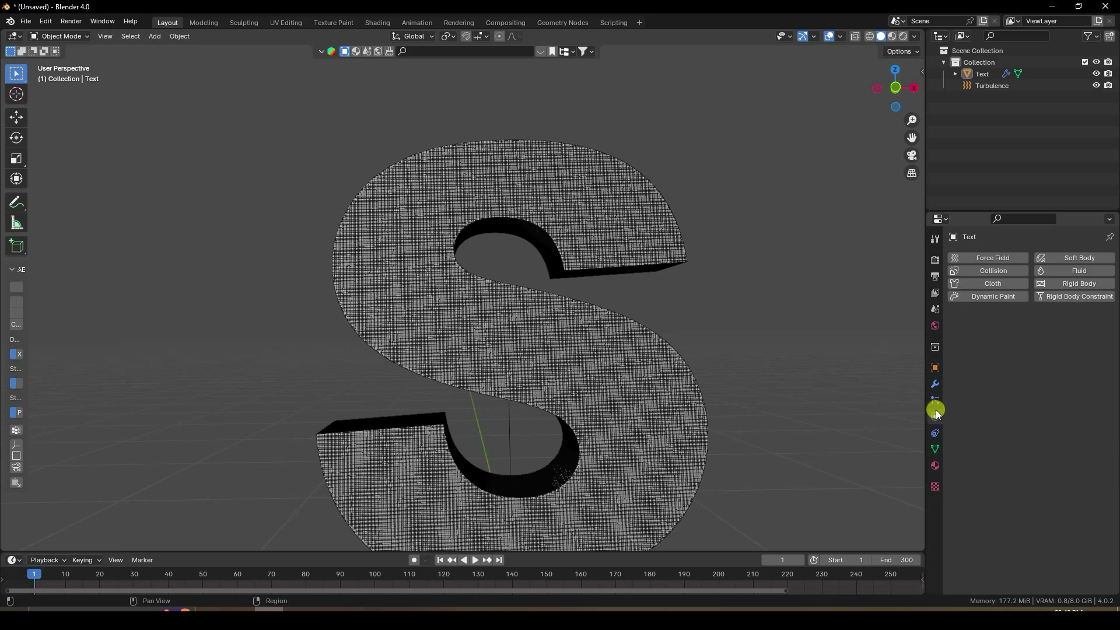
pyautogui.click(935, 400)
pyautogui.click(968, 461)
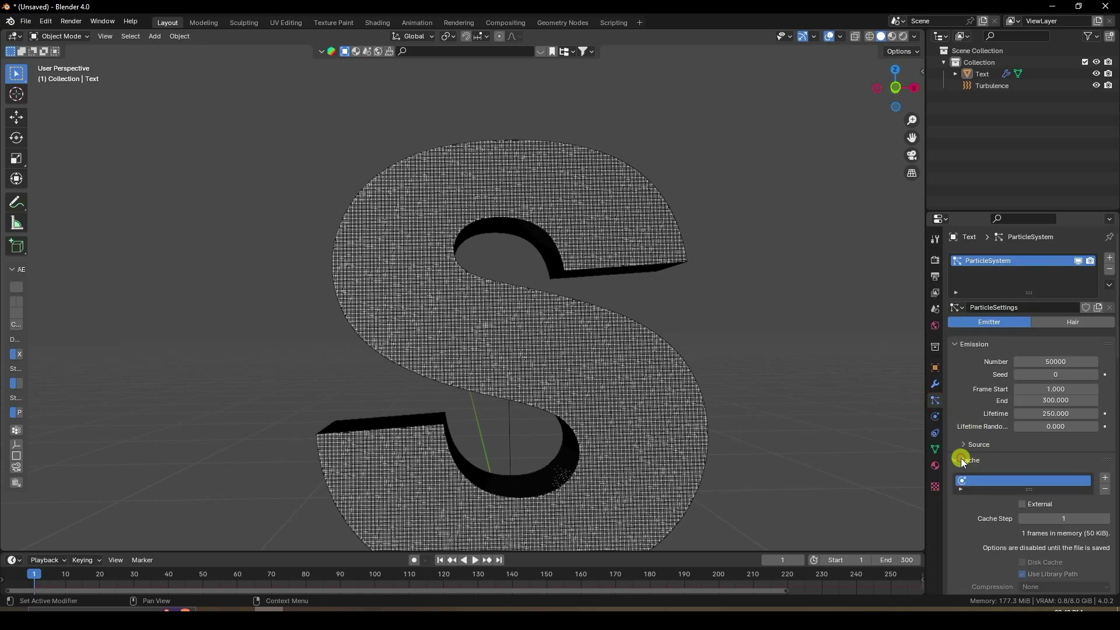
pyautogui.scroll(-5, 975, 461)
pyautogui.click(1021, 463)
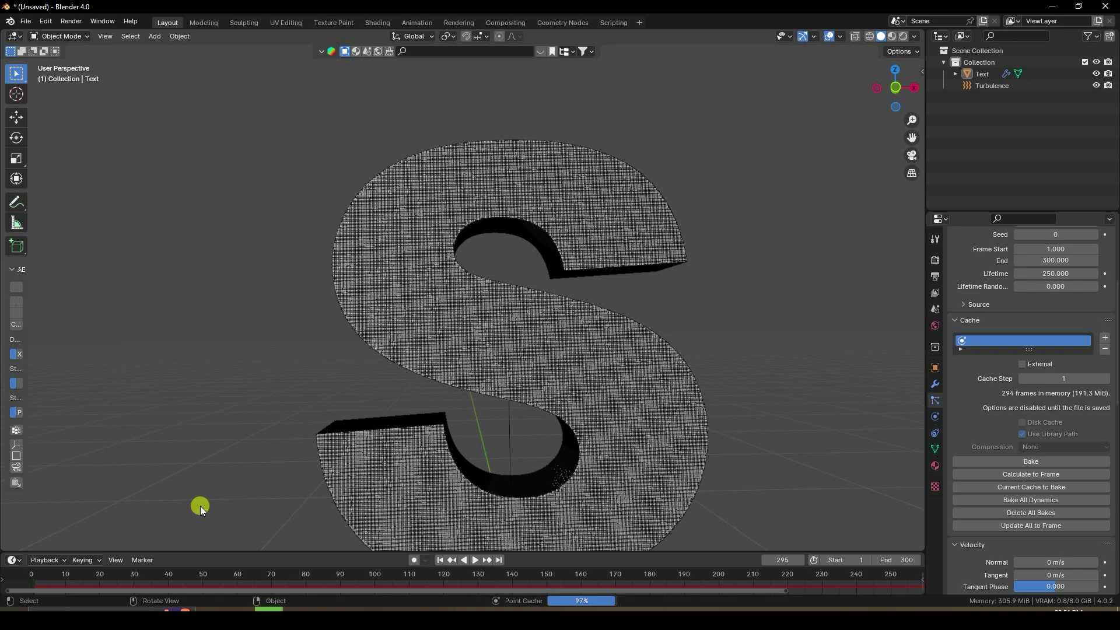
# Preview the baked crumbling, return to frame 1, and delete all bakes.
pyautogui.click(475, 560)
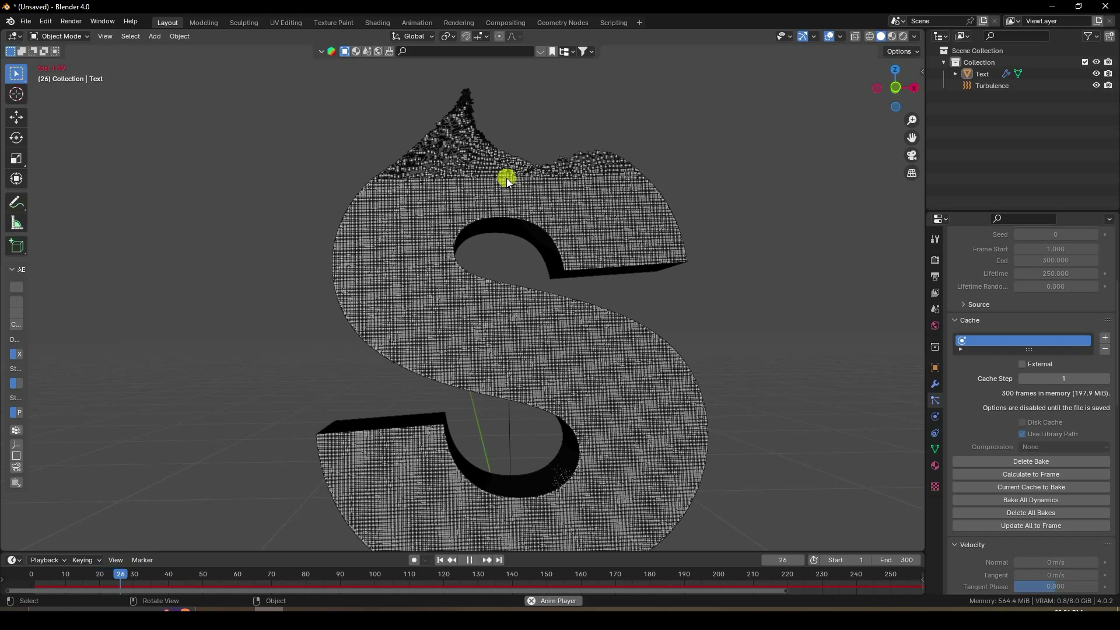
pyautogui.click(470, 561)
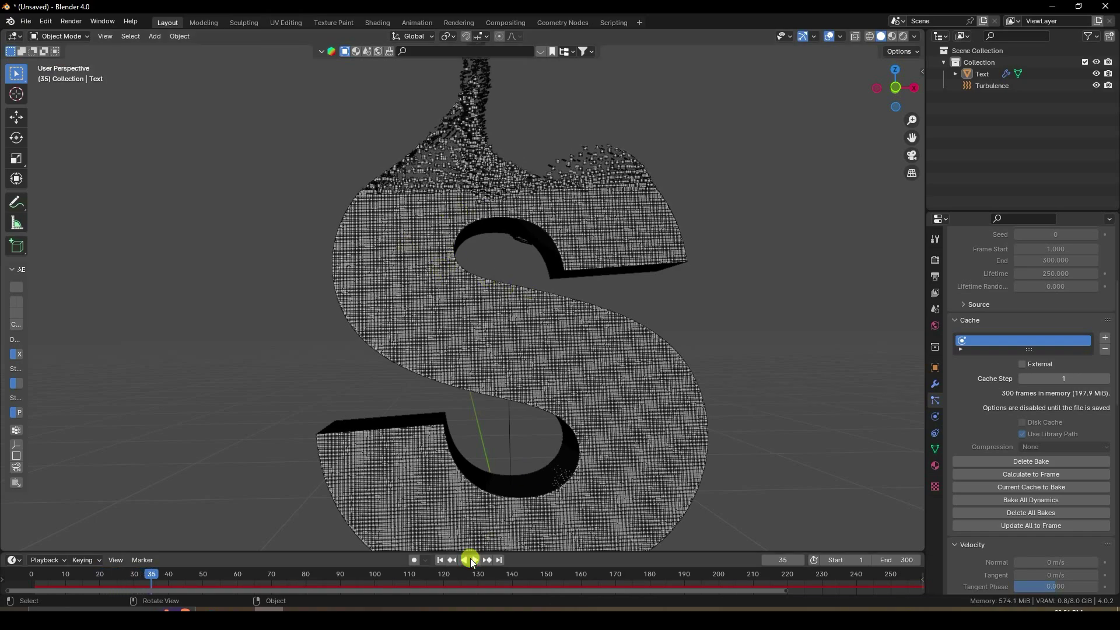
pyautogui.click(441, 561)
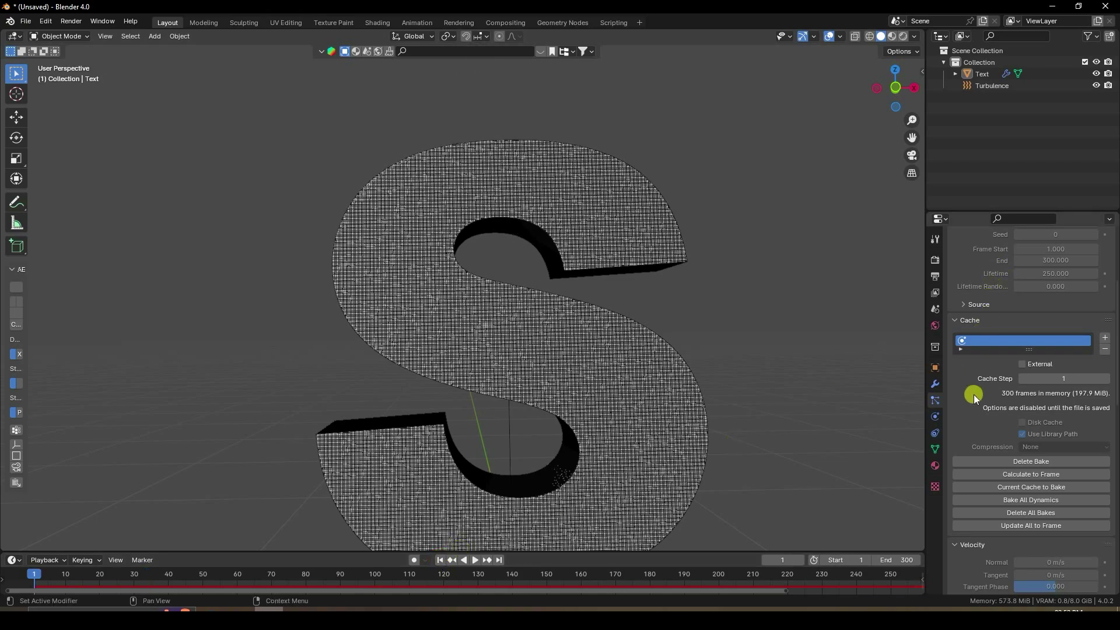
pyautogui.click(1034, 511)
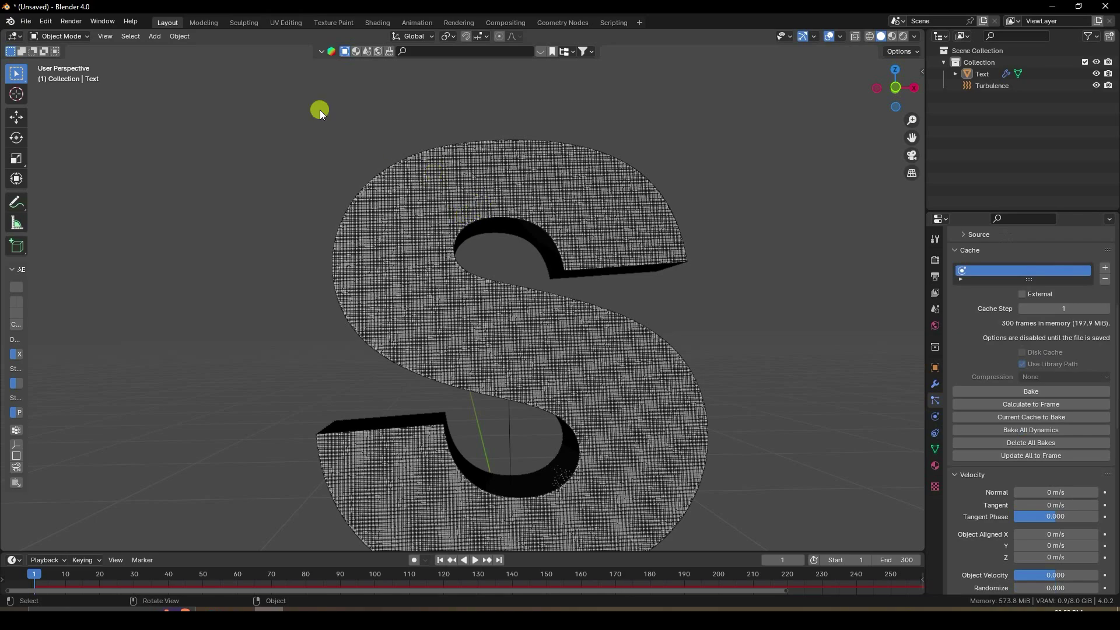
# Add a Wind force field at the S's base.
pyautogui.click(157, 36)
pyautogui.moveTo(171, 247)
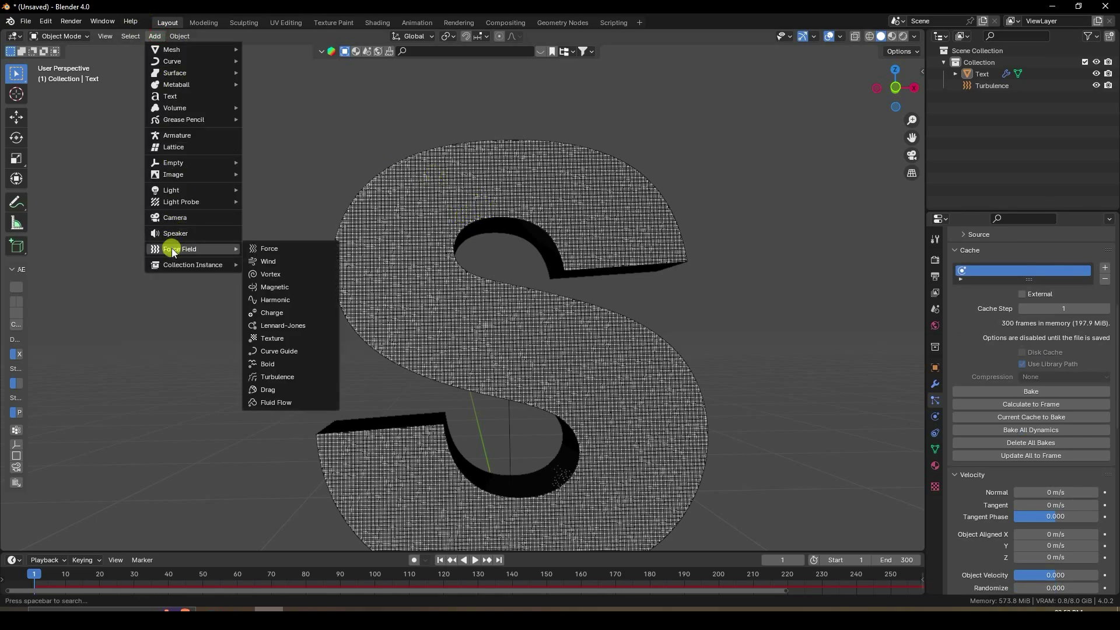
pyautogui.click(277, 261)
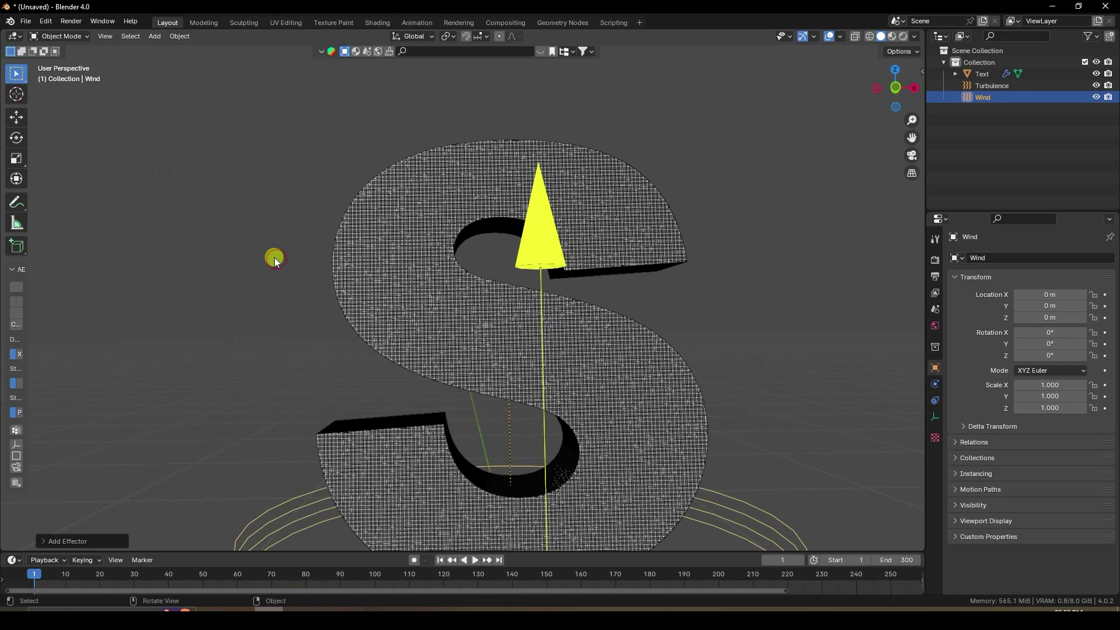
pyautogui.scroll(-4, 362, 209)
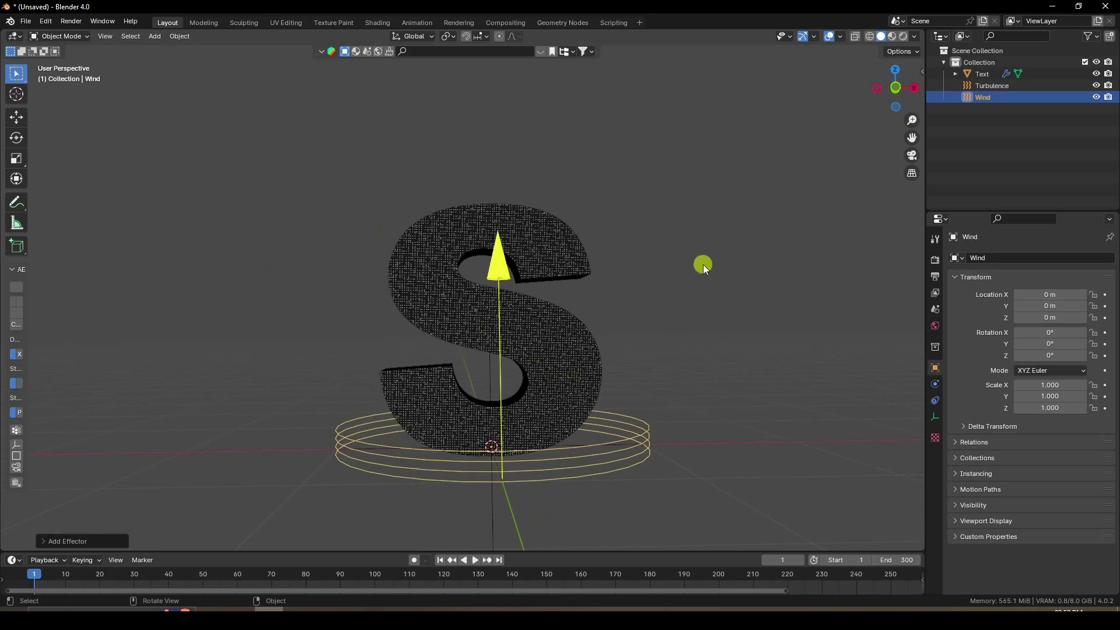
# Scale the wind field to about 0.52 and set its strength to 0.15.
pyautogui.press('s')
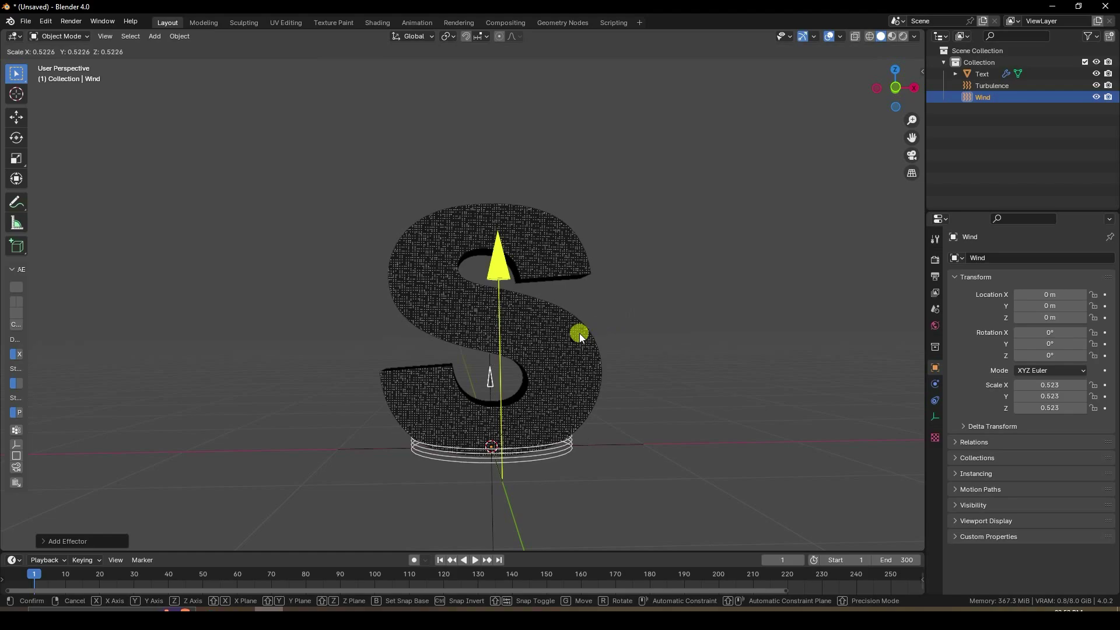
pyautogui.click(579, 334)
pyautogui.click(936, 384)
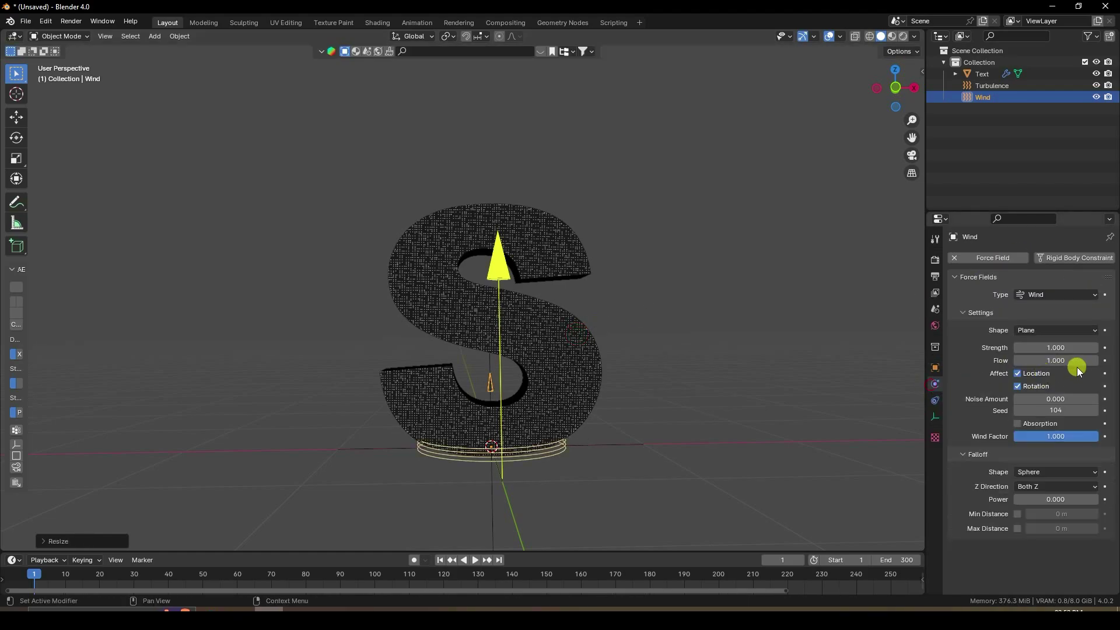
pyautogui.click(1056, 347)
pyautogui.write('0.15')
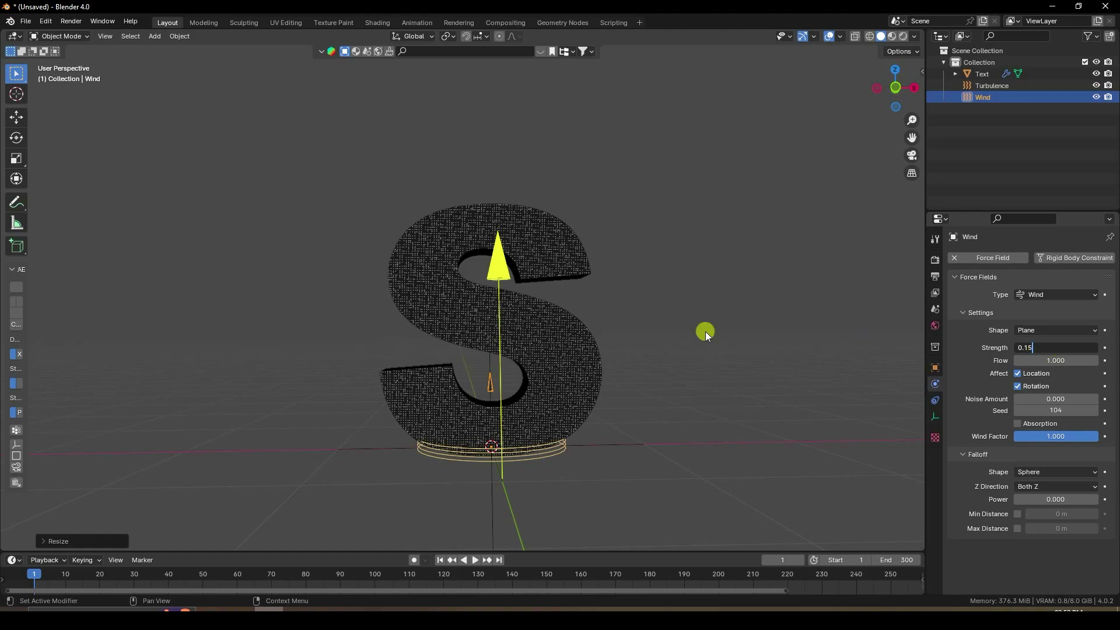
pyautogui.press('Return')
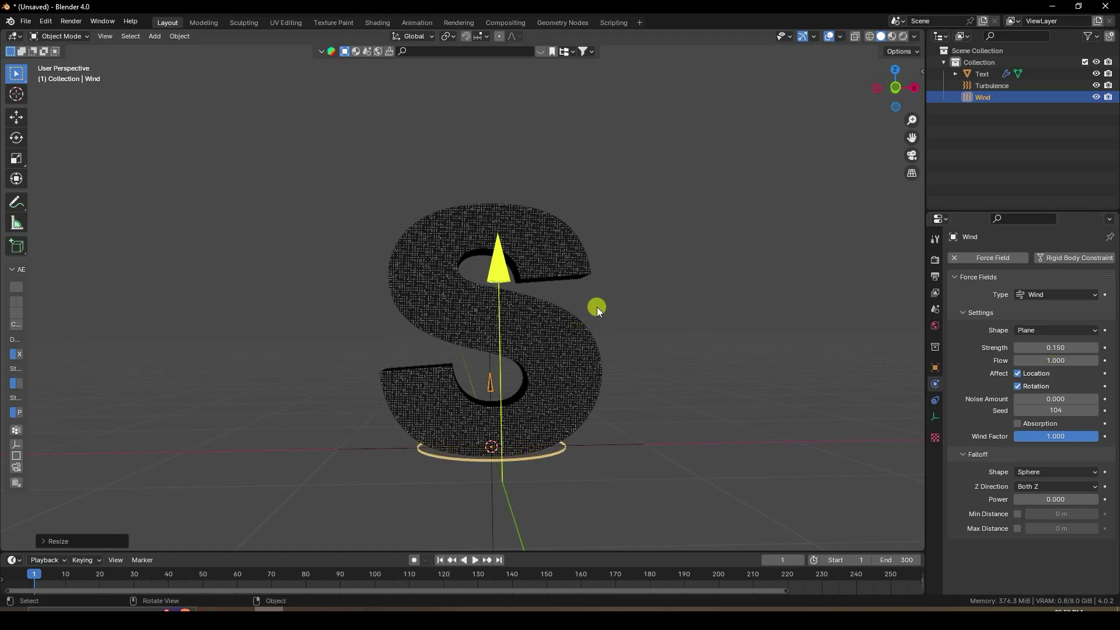
pyautogui.click(155, 36)
# Add a plane under the S and scale it up into a wide floor.
pyautogui.moveTo(167, 50)
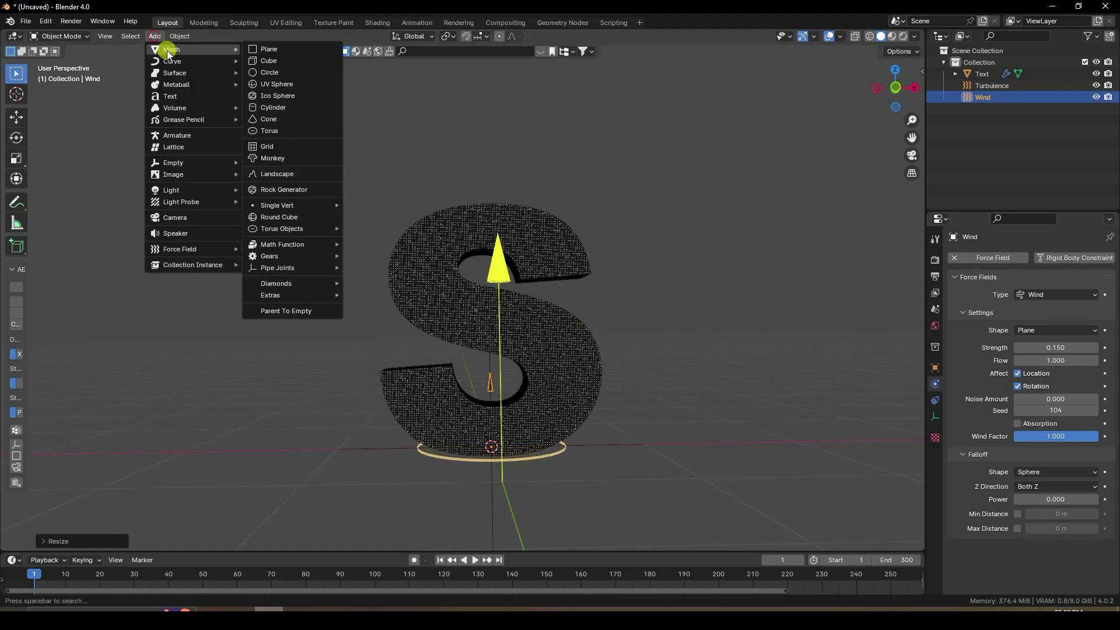
pyautogui.click(281, 48)
pyautogui.moveTo(352, 87); pyautogui.dragTo(343, 153, button='middle')
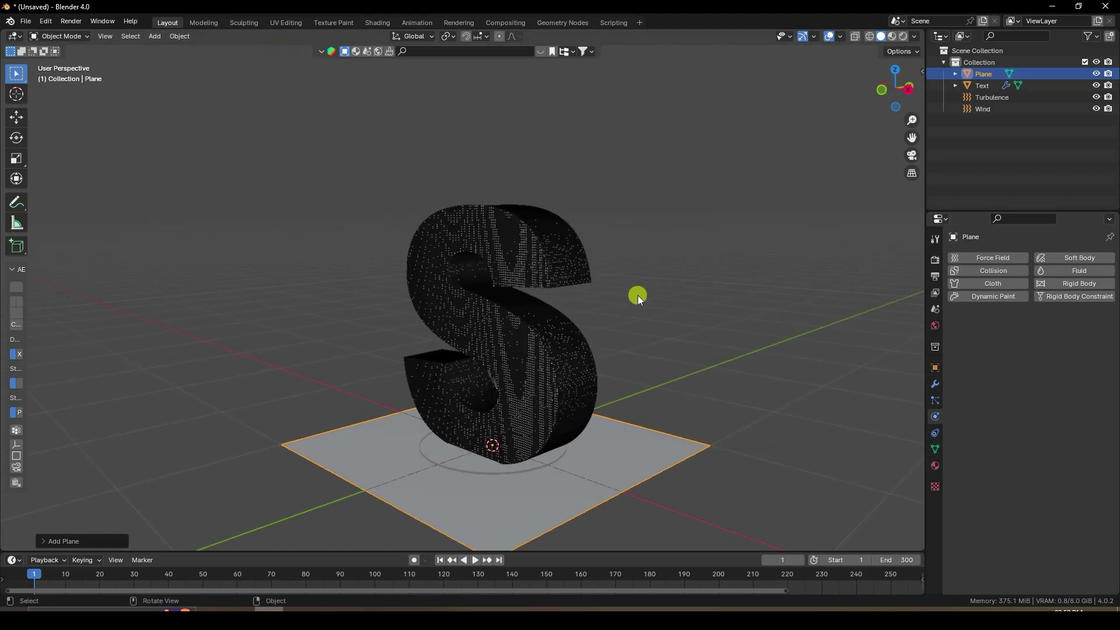
pyautogui.press('s')
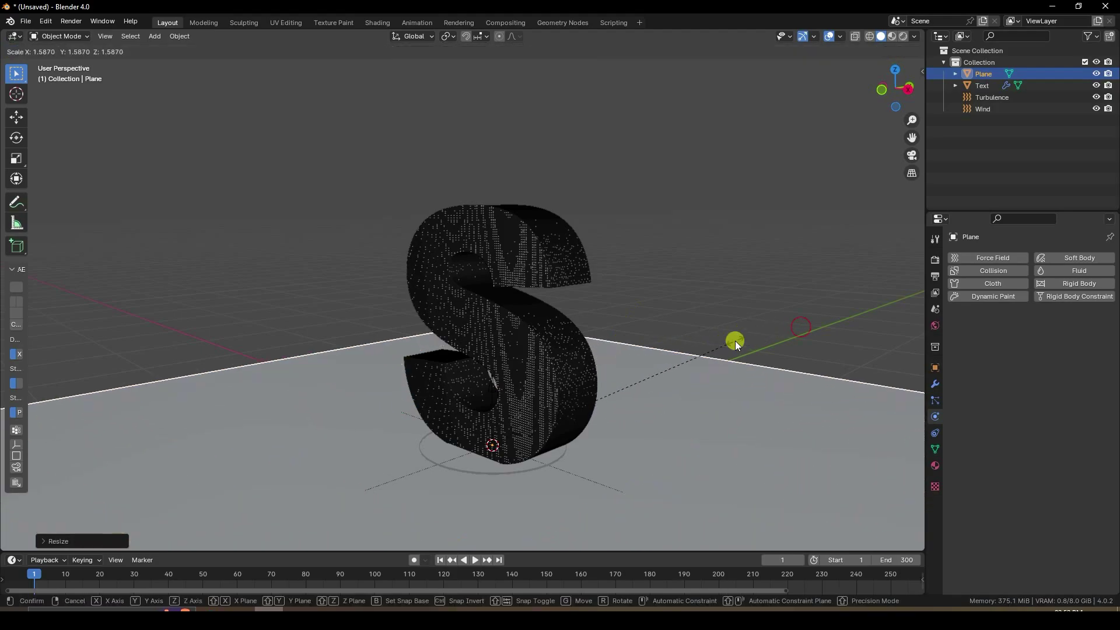
pyautogui.click(735, 341)
pyautogui.scroll(-1, 676, 299)
pyautogui.scroll(-4, 675, 299)
pyautogui.moveTo(664, 330); pyautogui.dragTo(252, 98, button='middle')
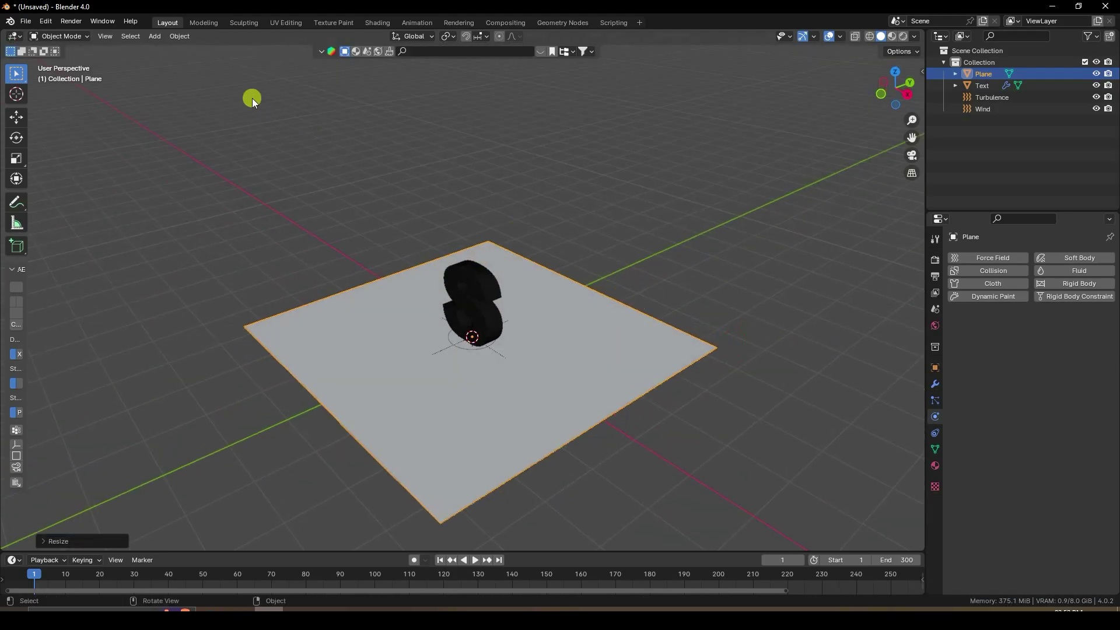
# In Edit Mode, extrude the plane's back edge about 4.786 m upward into a wall.
pyautogui.click(155, 36)
pyautogui.click(58, 36)
pyautogui.click(70, 59)
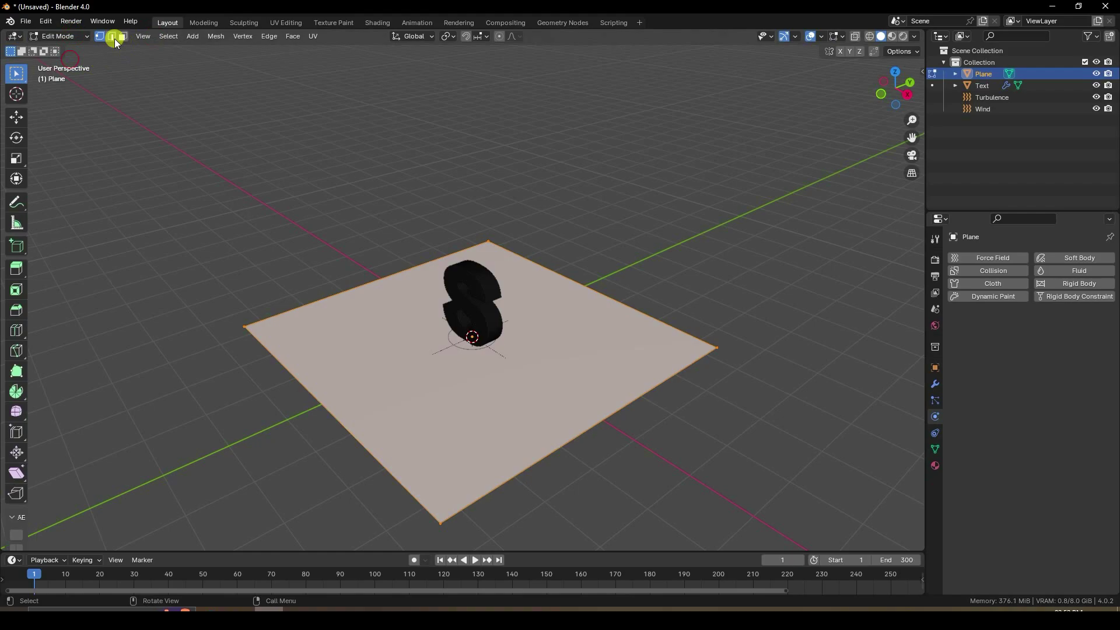
pyautogui.click(112, 36)
pyautogui.click(611, 290)
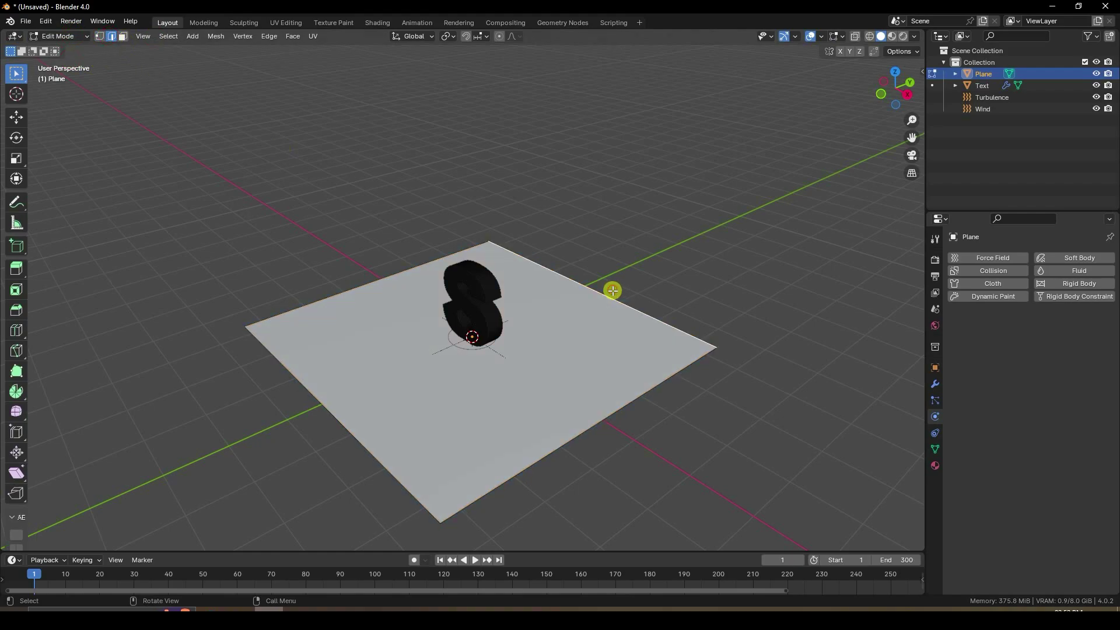
pyautogui.press('e')
pyautogui.click(612, 290)
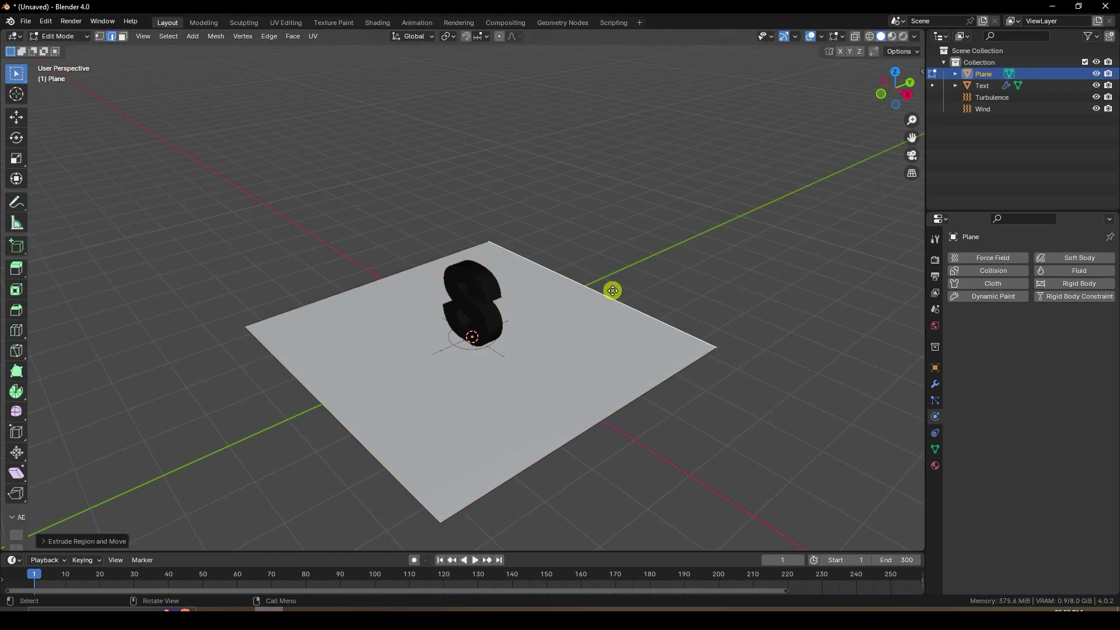
pyautogui.click(16, 117)
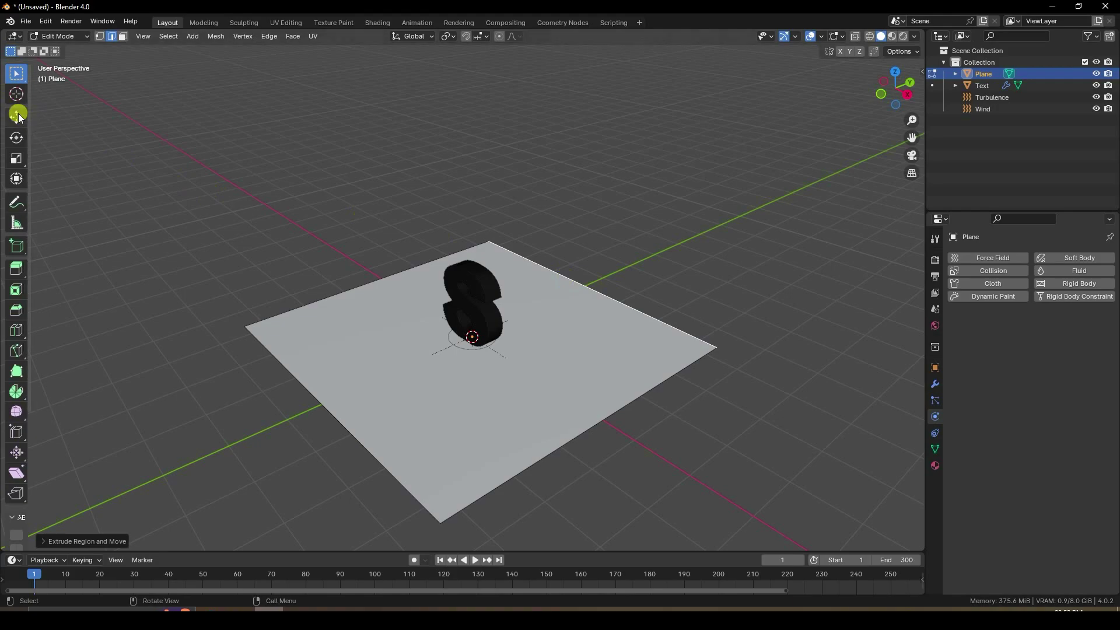
pyautogui.moveTo(586, 248); pyautogui.dragTo(636, 540)
# Select the crease edge between floor and wall for rounding.
pyautogui.click(619, 302)
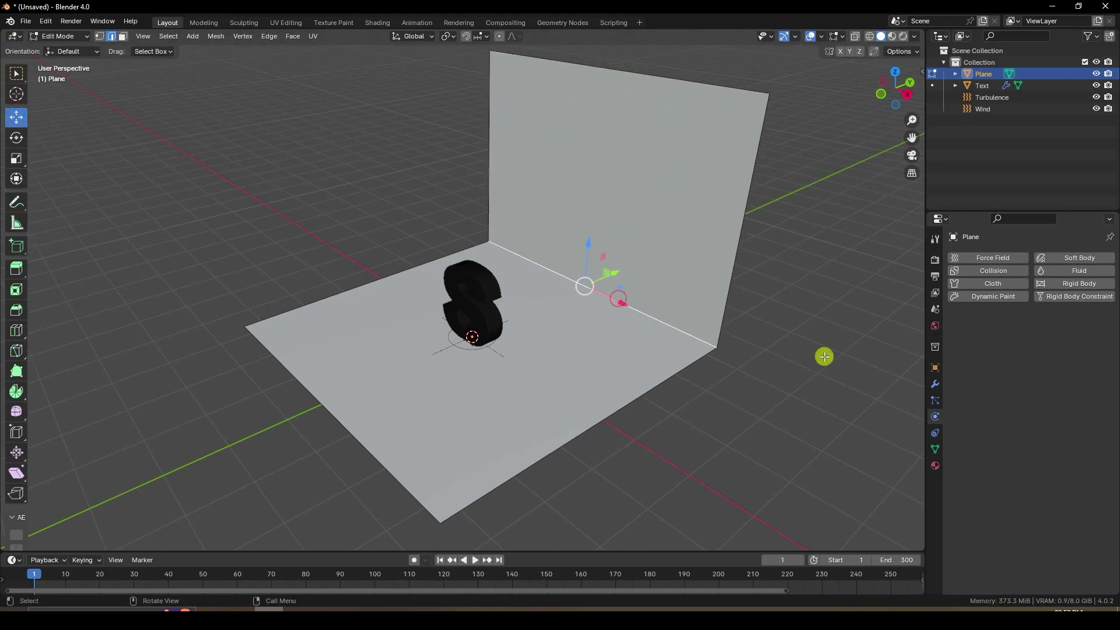
pyautogui.click(936, 383)
pyautogui.click(978, 263)
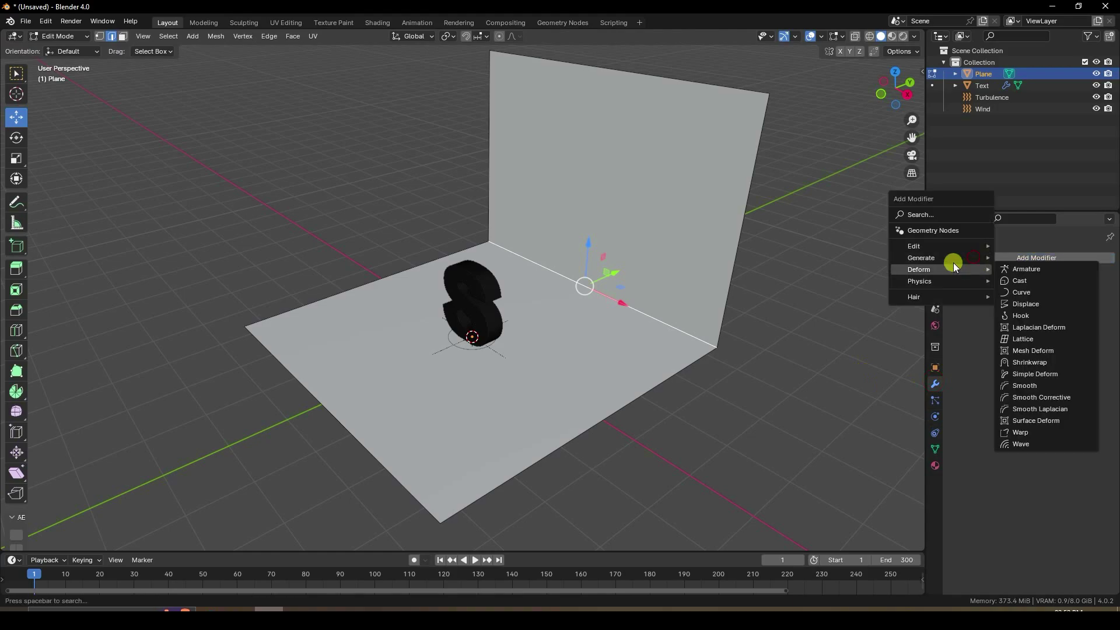
# Add a Bevel modifier to the backdrop with amount 0.2 m and 30 segments.
pyautogui.moveTo(933, 258)
pyautogui.click(1042, 268)
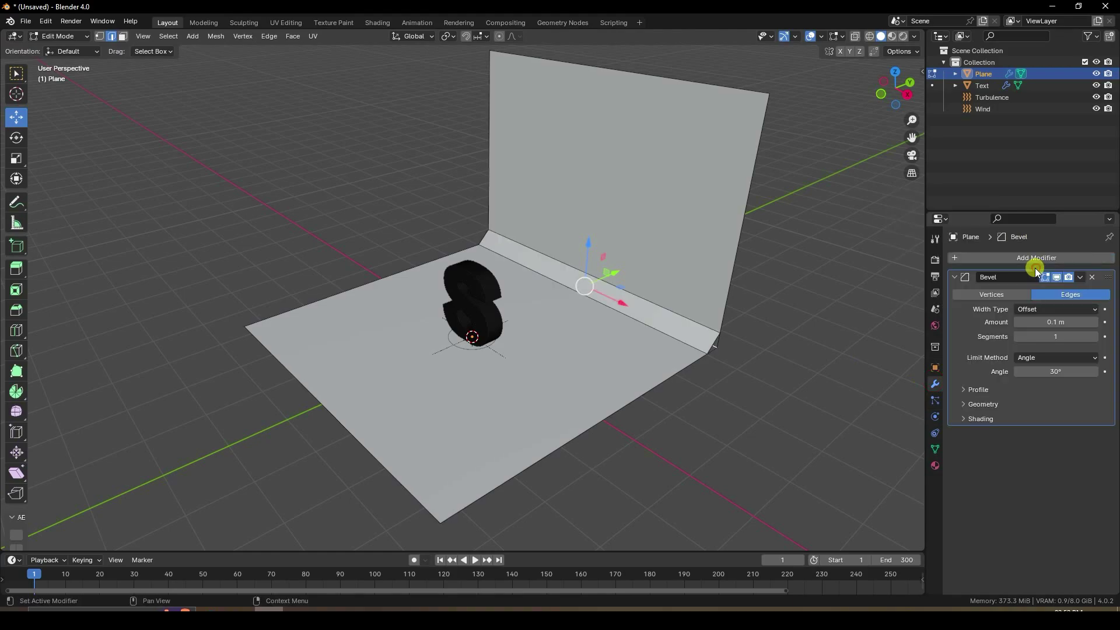
pyautogui.click(1055, 319)
pyautogui.write('0.2')
pyautogui.press('Return')
pyautogui.click(1057, 335)
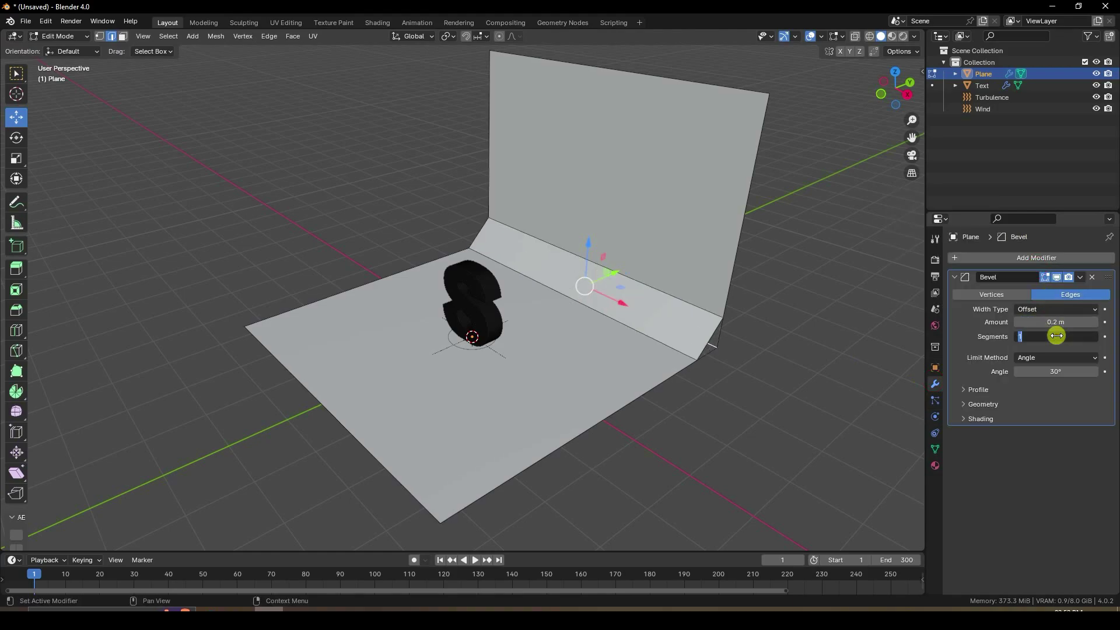
pyautogui.write('30')
pyautogui.press('Return')
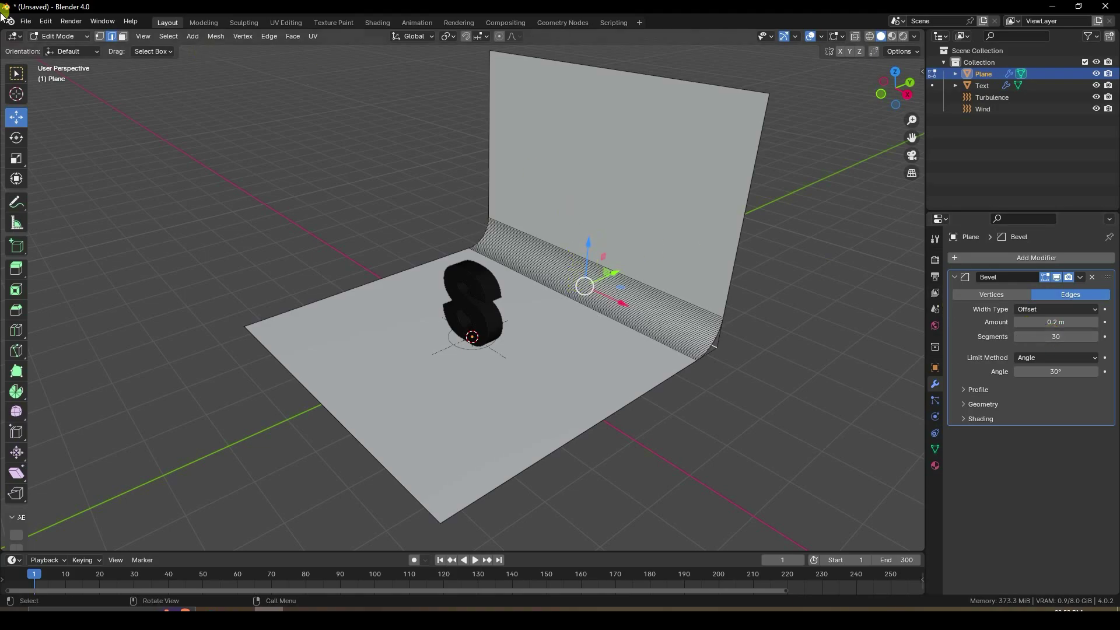
# Return to Object Mode and apply Shade Auto Smooth to the backdrop.
pyautogui.click(78, 36)
pyautogui.click(78, 52)
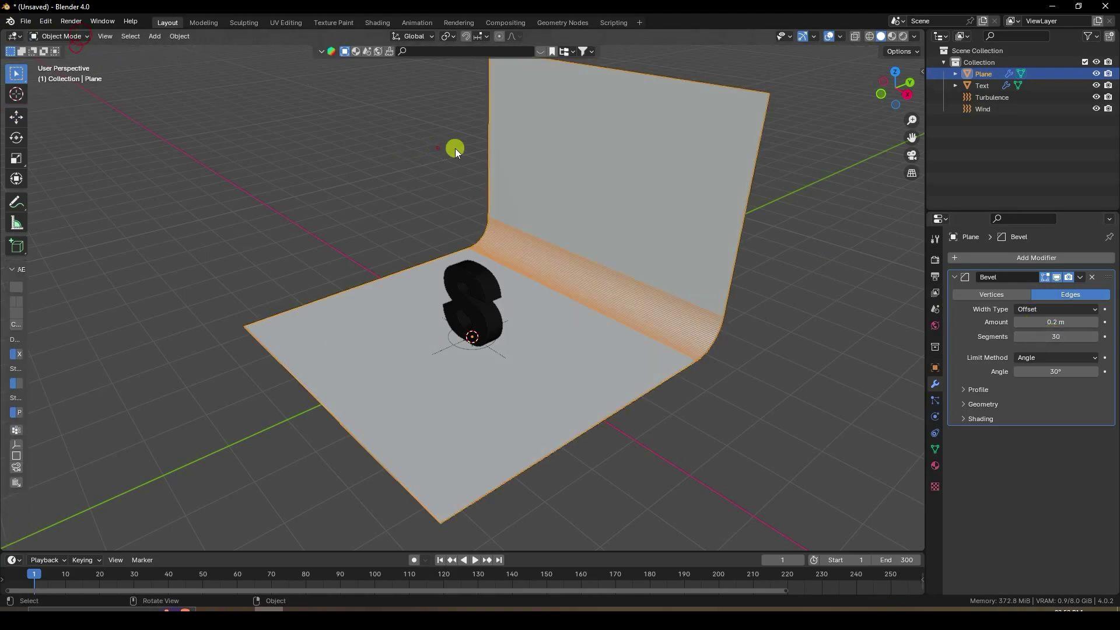
pyautogui.rightClick(537, 153)
pyautogui.click(517, 124)
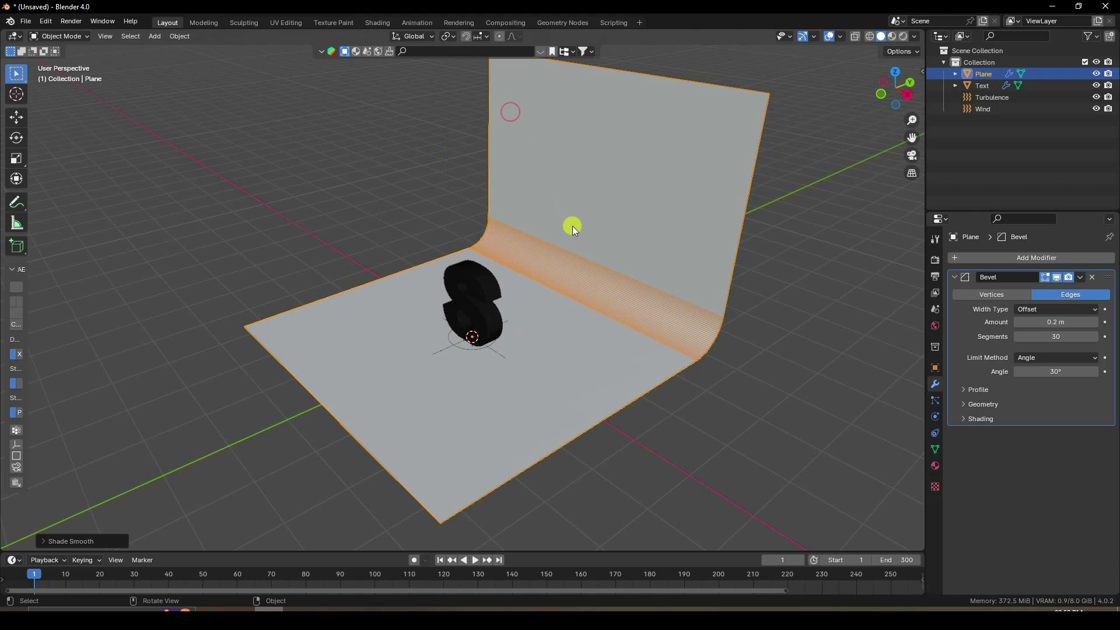
# Slide the backdrop along its Y axis.
pyautogui.scroll(3, 572, 251)
pyautogui.hotkey('shift', 'space')
pyautogui.press('g')
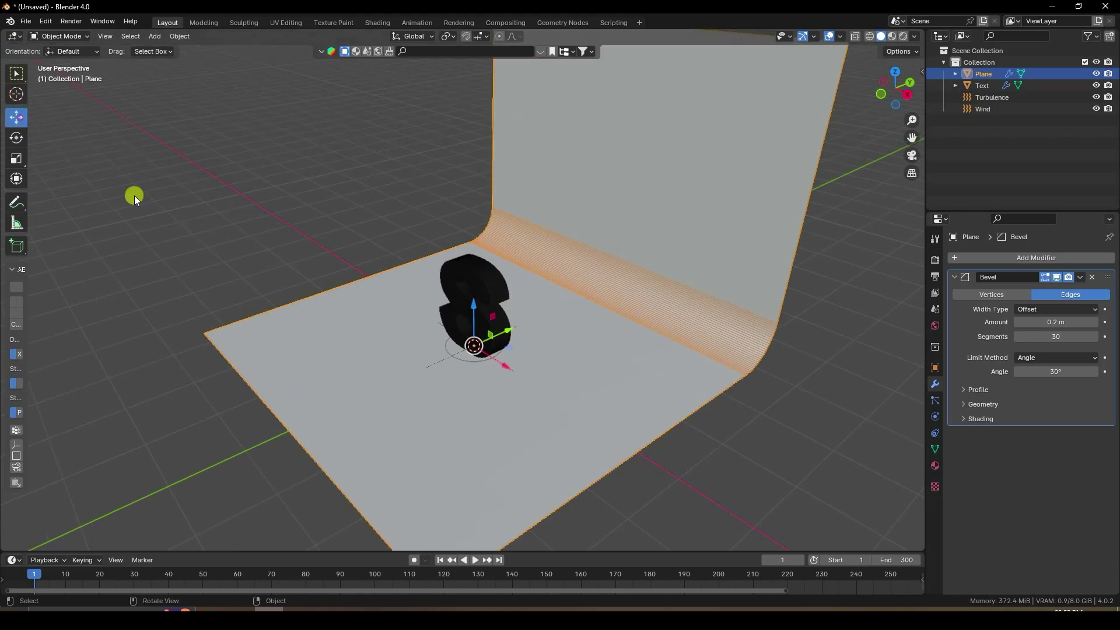
pyautogui.moveTo(517, 335); pyautogui.dragTo(488, 349)
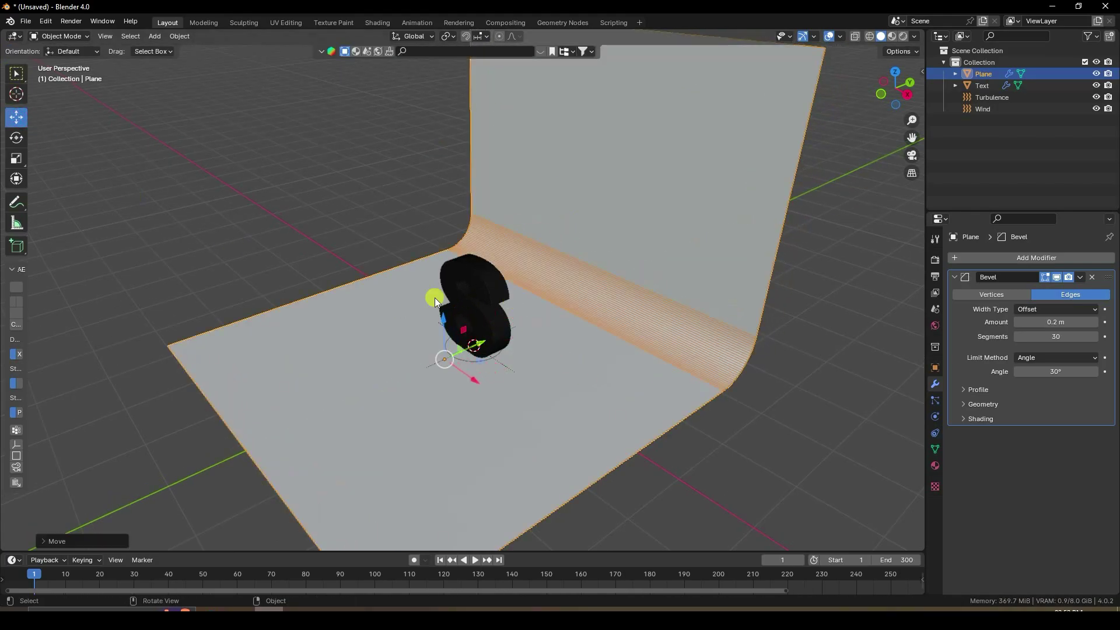
# Add a camera, raise it to 0.72418 m and move it back to Y -3.4828 m.
pyautogui.click(145, 36)
pyautogui.click(140, 61)
pyautogui.click(156, 36)
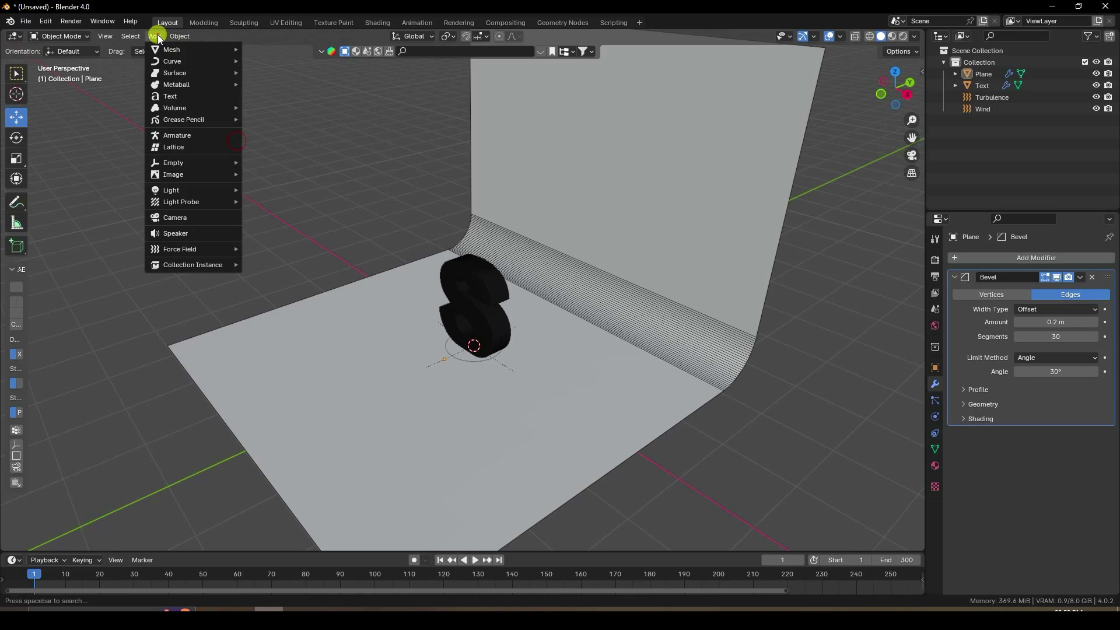
pyautogui.click(175, 217)
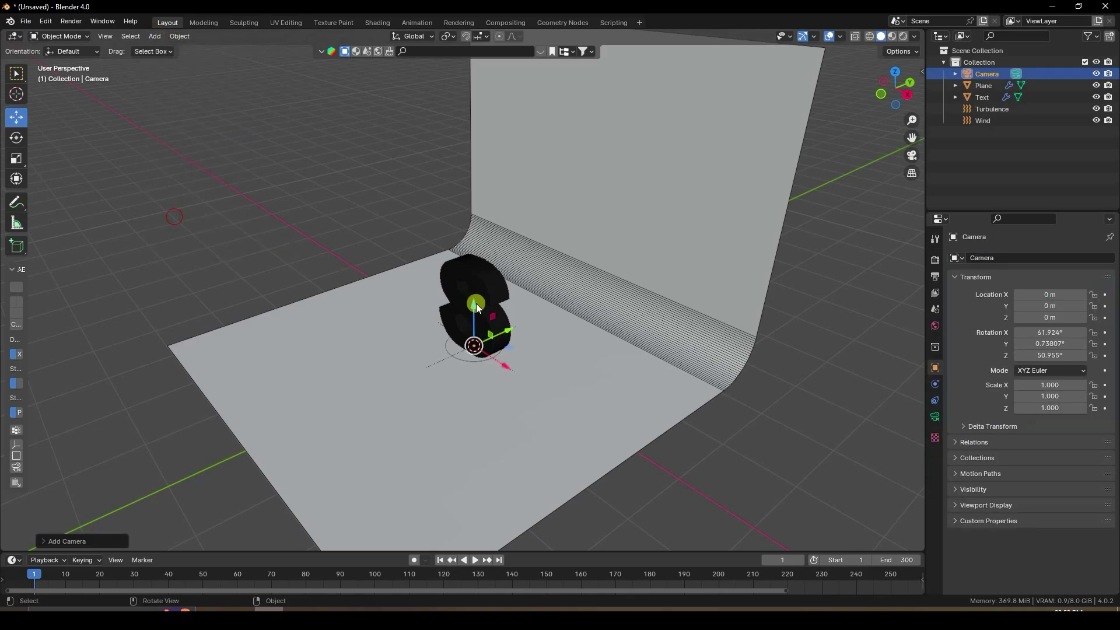
pyautogui.moveTo(476, 303); pyautogui.dragTo(468, 267)
pyautogui.moveTo(509, 296); pyautogui.dragTo(295, 350)
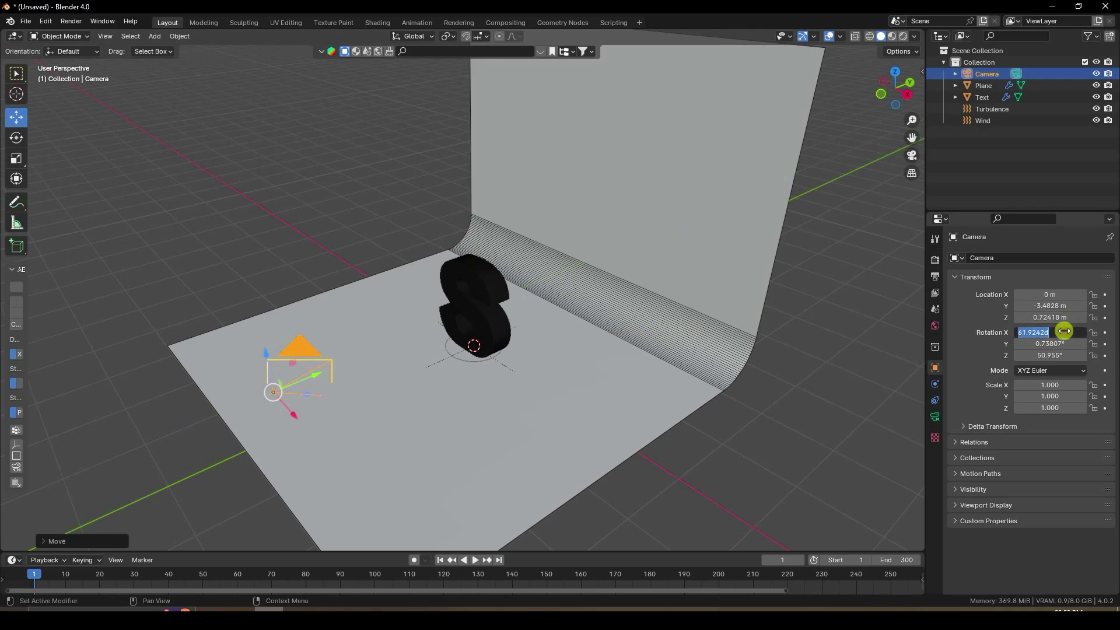
# Set the camera rotation to X 90°, Y 0°, Z 0° so it faces the S.
pyautogui.press('Return')
pyautogui.doubleClick(1057, 343)
pyautogui.write('0')
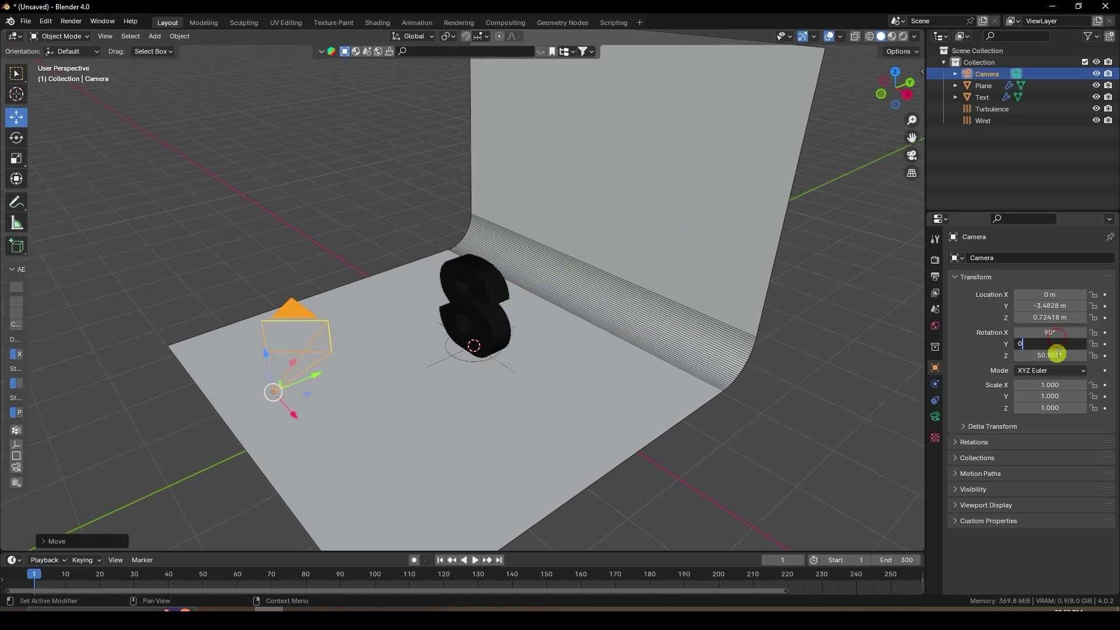
pyautogui.write('0')
pyautogui.press('Return')
pyautogui.doubleClick(1058, 356)
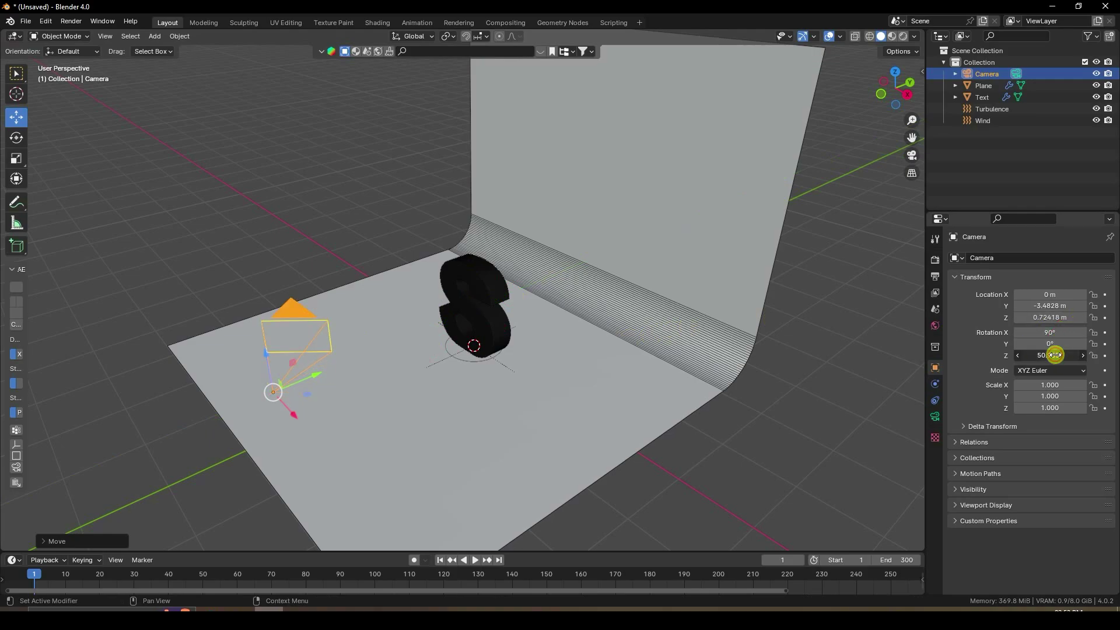
pyautogui.write('0')
pyautogui.press('Return')
# View through the camera and pull it back to Y -5.4728 m.
pyautogui.press('KP_0')
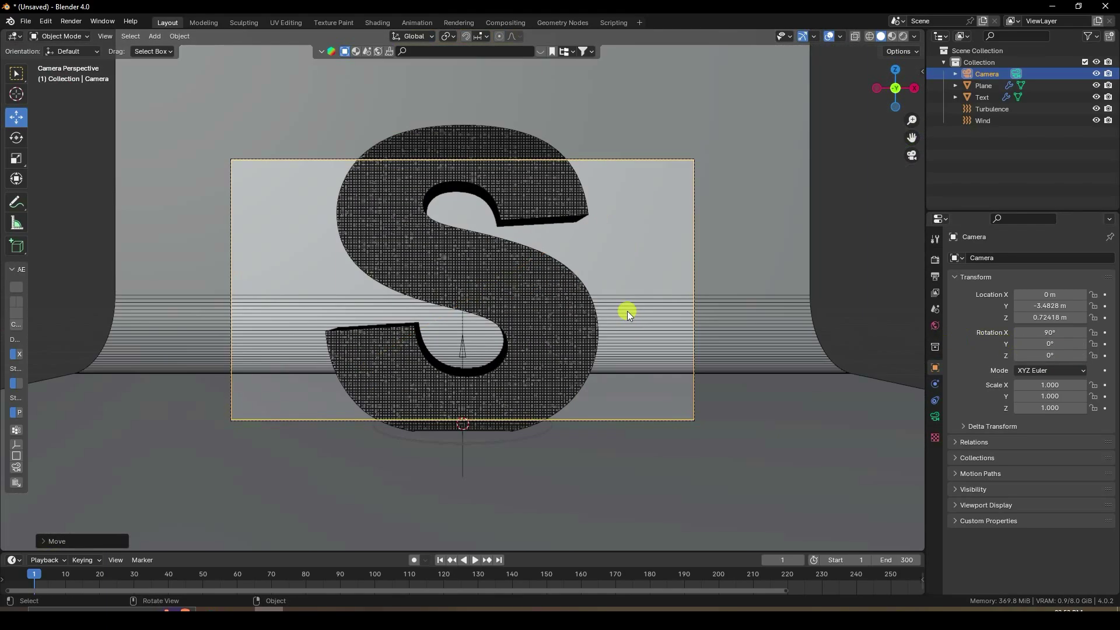
pyautogui.moveTo(1060, 310); pyautogui.dragTo(931, 325)
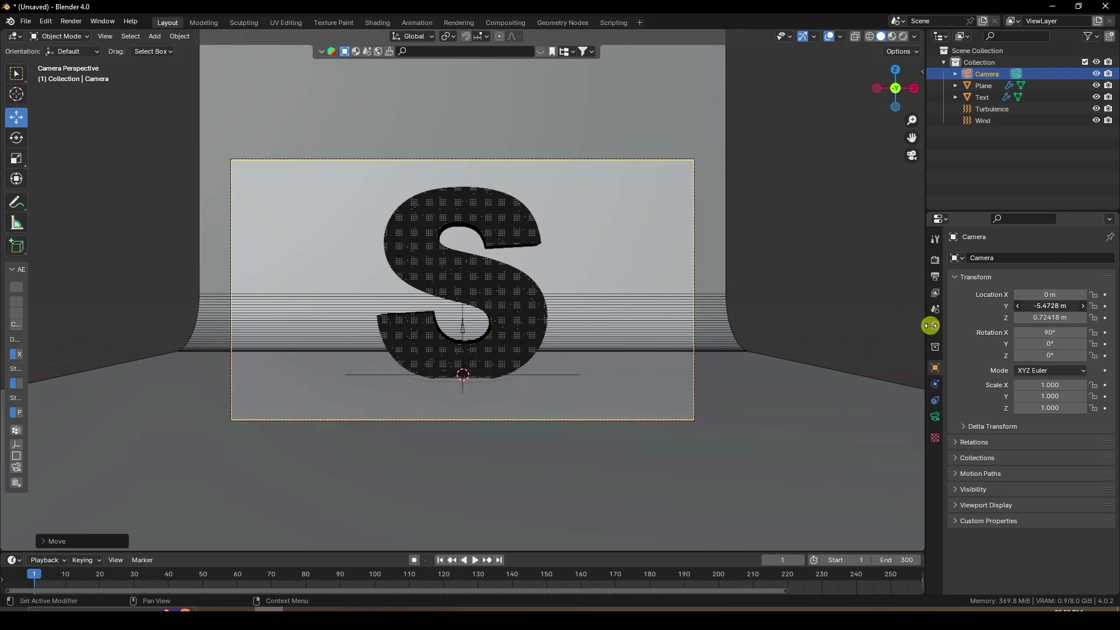
pyautogui.scroll(5, 630, 274)
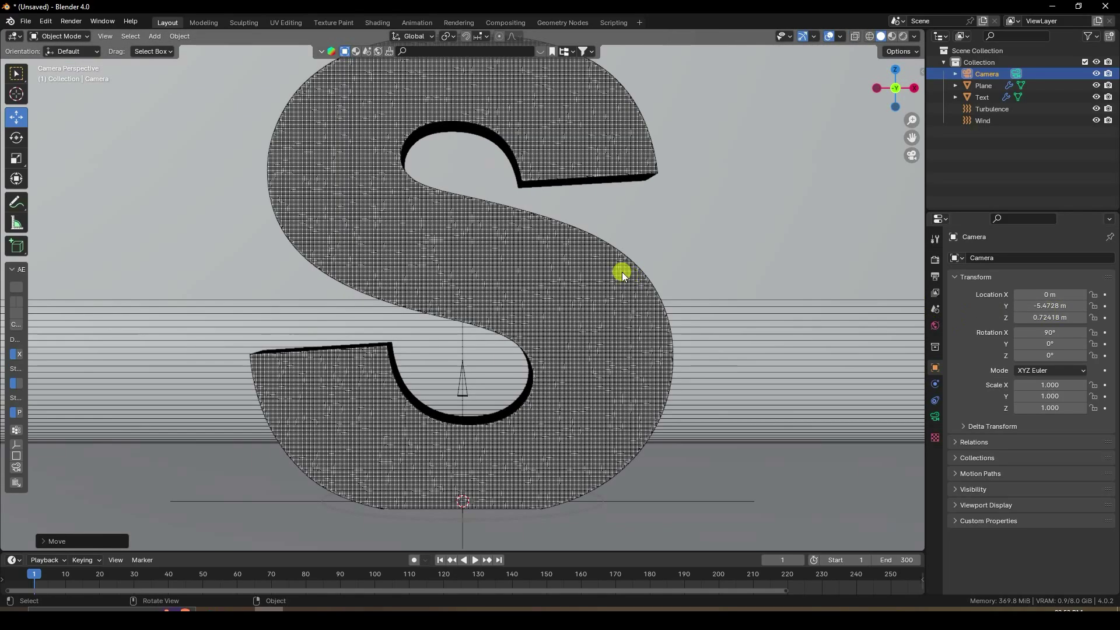
pyautogui.scroll(2, 540, 264)
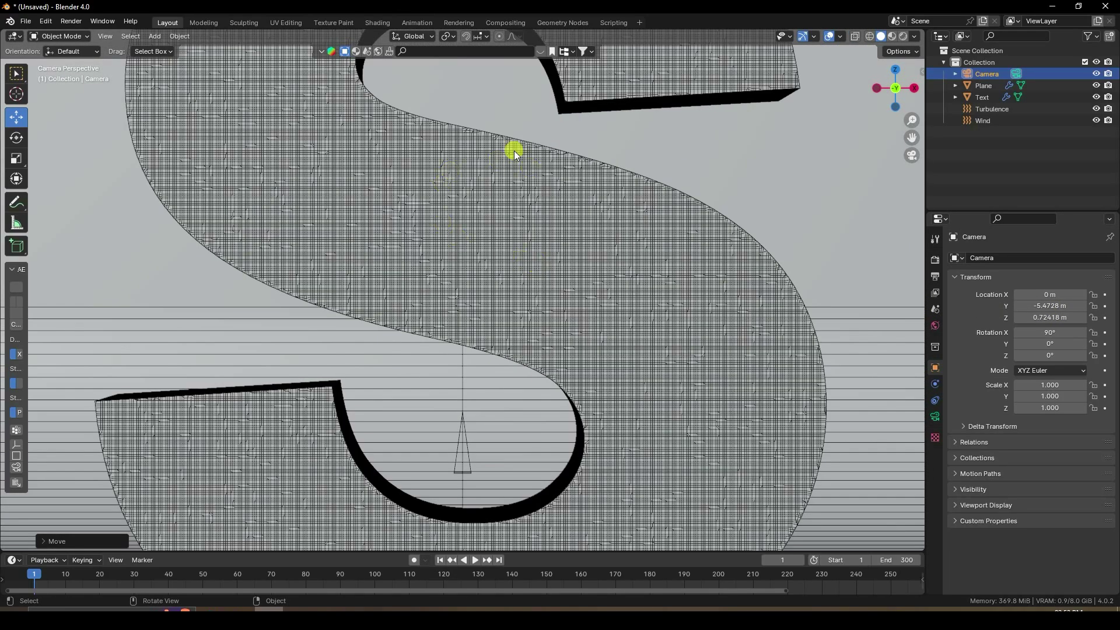
pyautogui.scroll(-1, 391, 209)
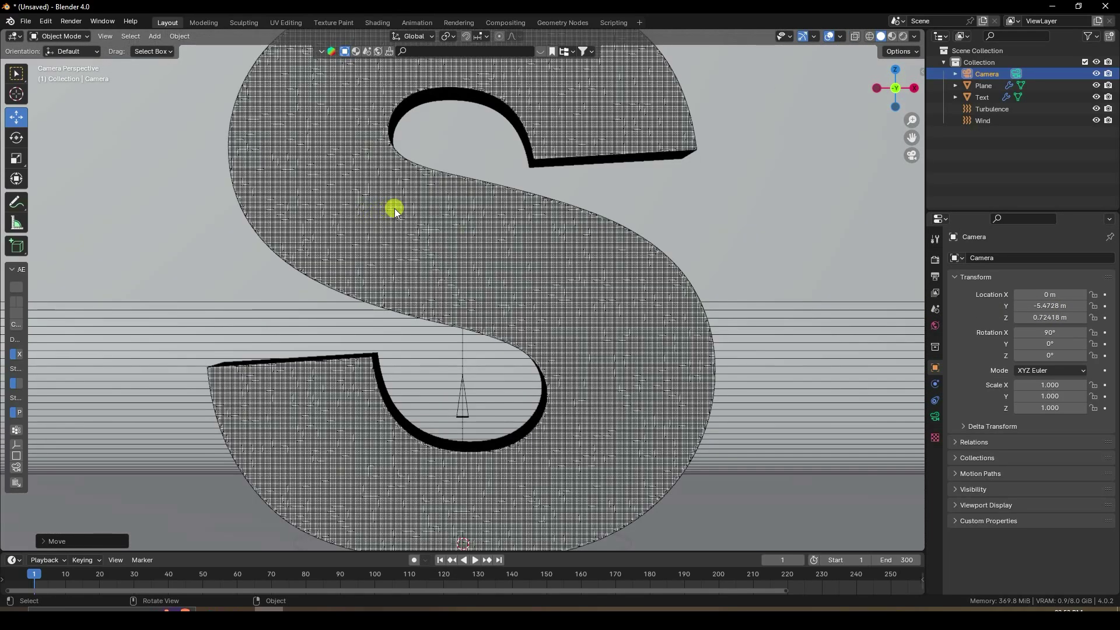
pyautogui.scroll(-4, 505, 257)
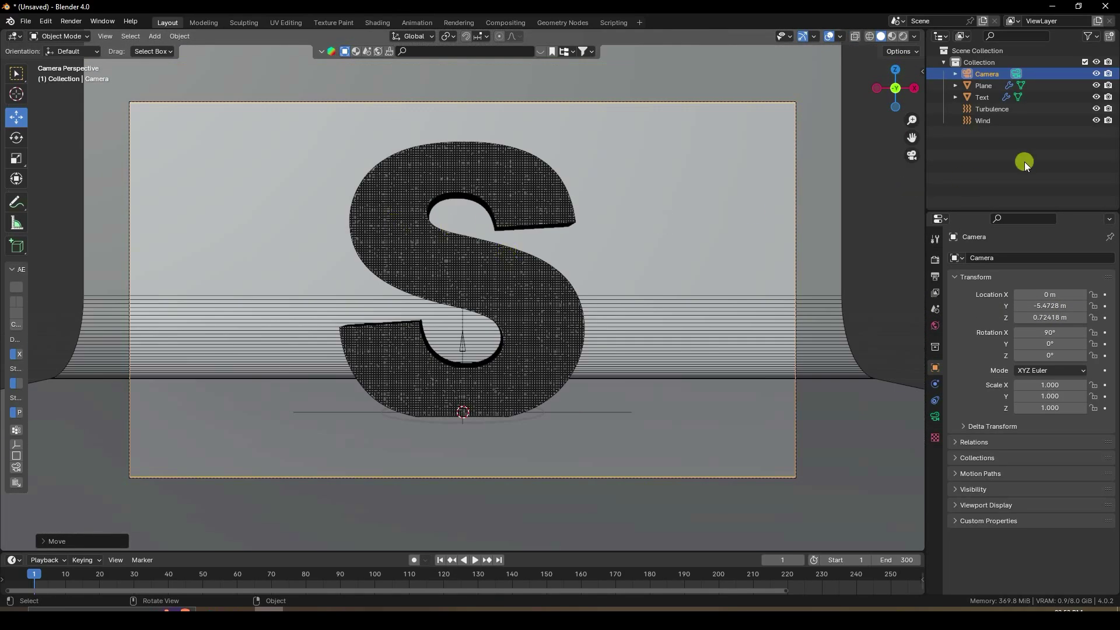
# Set the World colour to an Environment Texture loaded from artist_workshop_4k.exr.
pyautogui.click(934, 325)
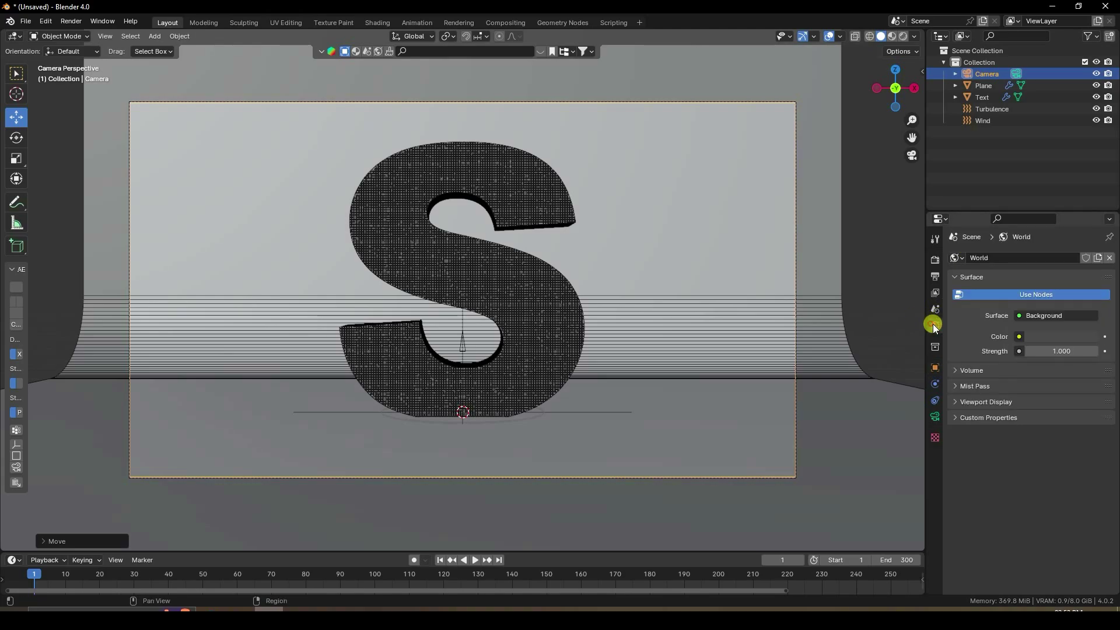
pyautogui.click(1018, 336)
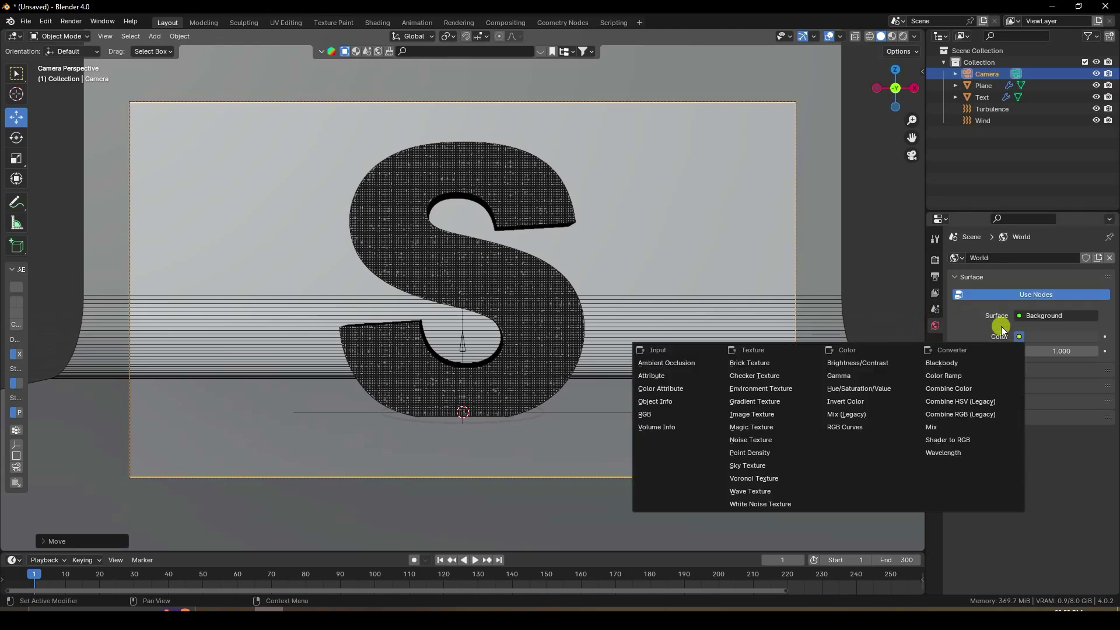
pyautogui.click(775, 390)
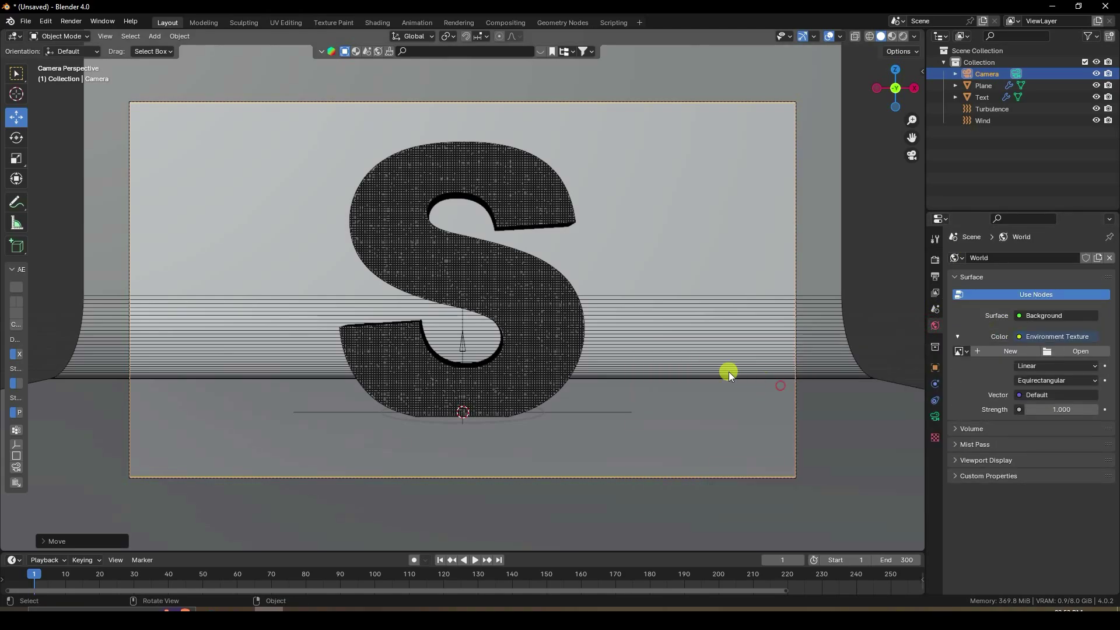
pyautogui.click(1060, 350)
pyautogui.click(261, 200)
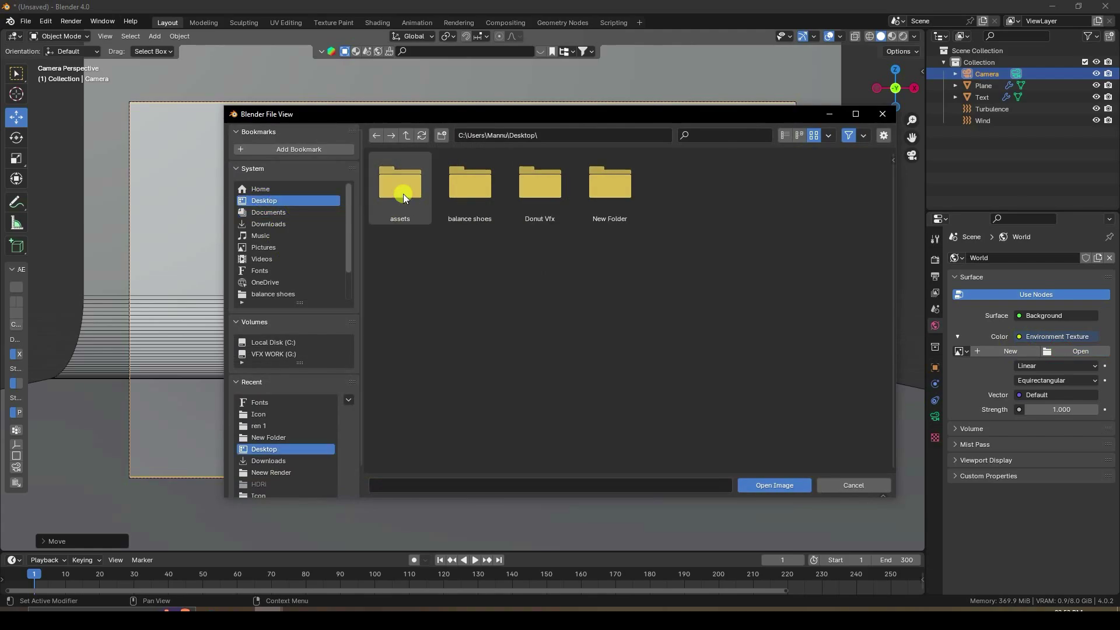
pyautogui.doubleClick(590, 201)
pyautogui.click(624, 205)
pyautogui.click(767, 484)
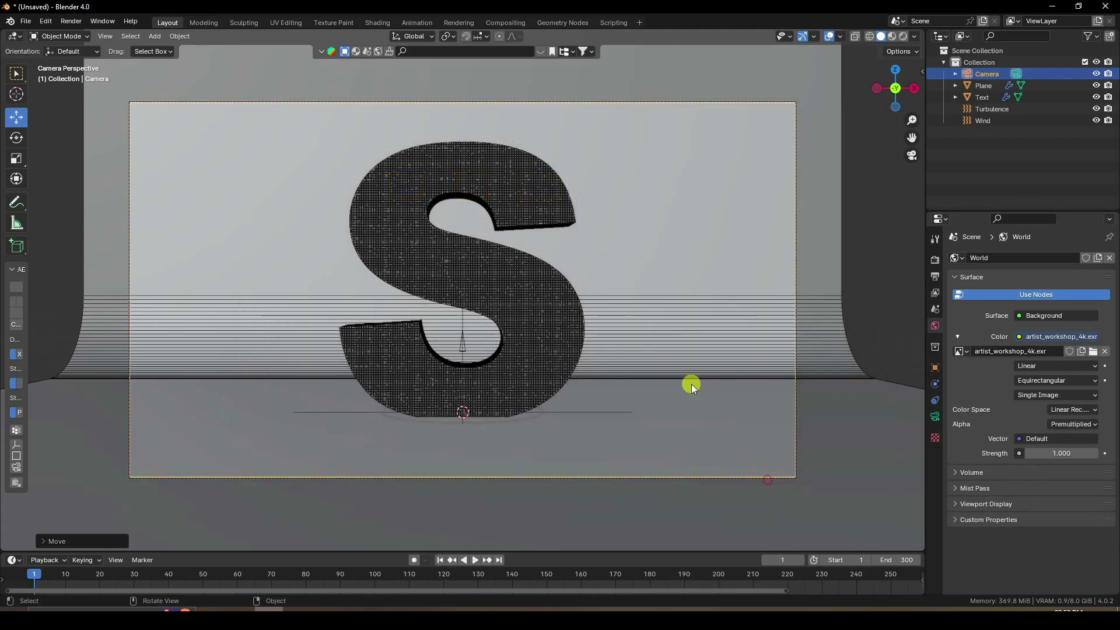
# Set the world light strength to 1.2.
pyautogui.click(1059, 453)
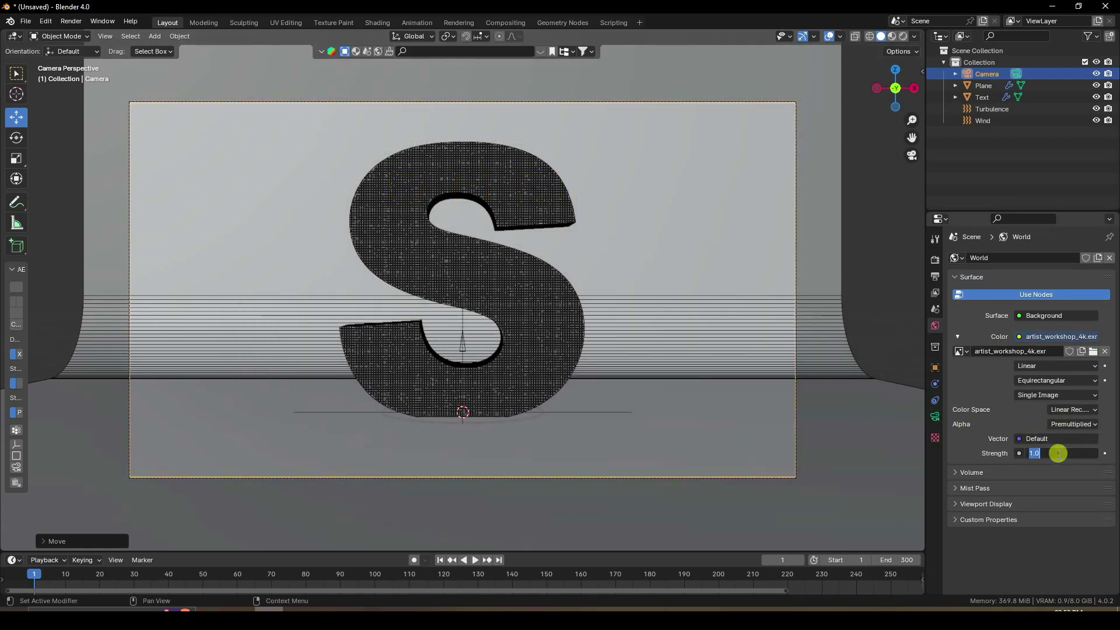
pyautogui.write('1.2')
pyautogui.press('Return')
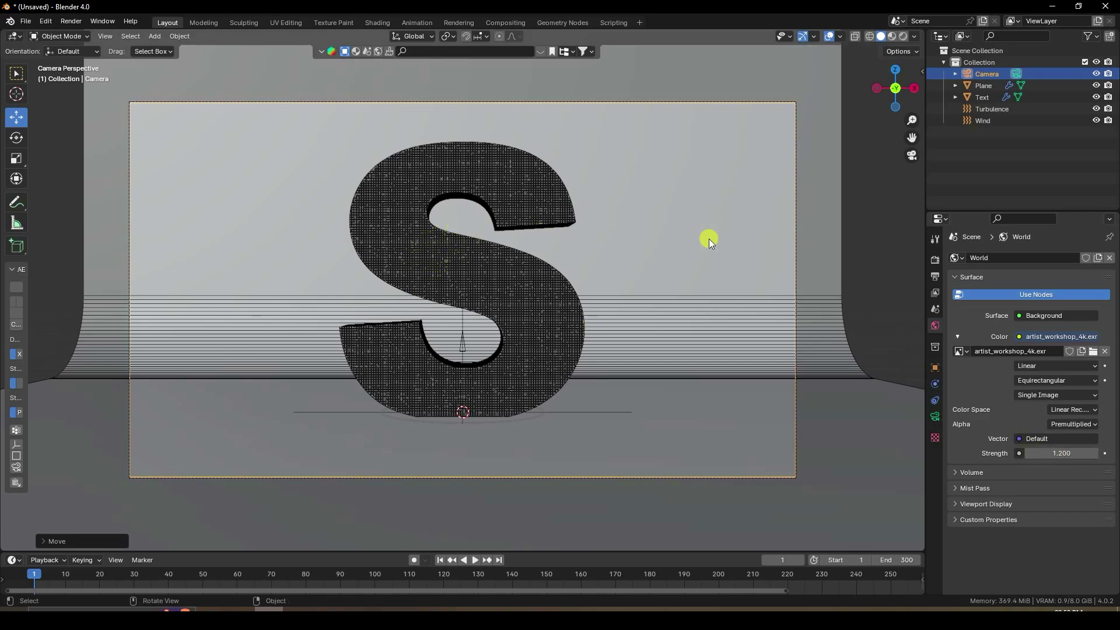
pyautogui.click(939, 261)
# Switch rendering to Cycles on GPU Compute with 256 max samples.
pyautogui.click(1045, 257)
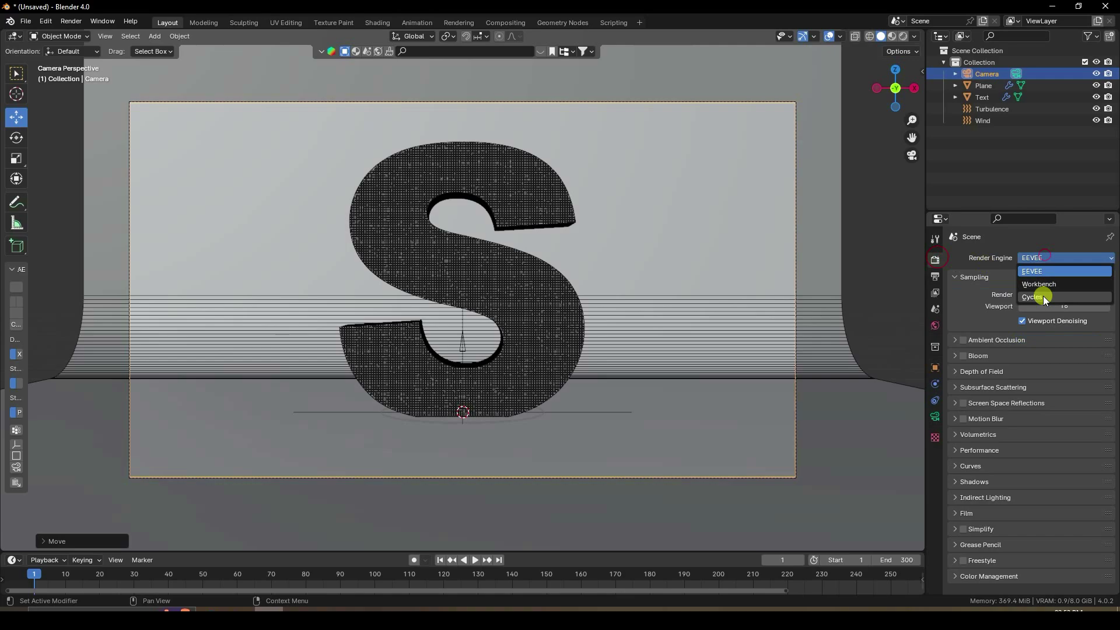
pyautogui.click(1043, 296)
pyautogui.click(1040, 289)
pyautogui.click(1042, 313)
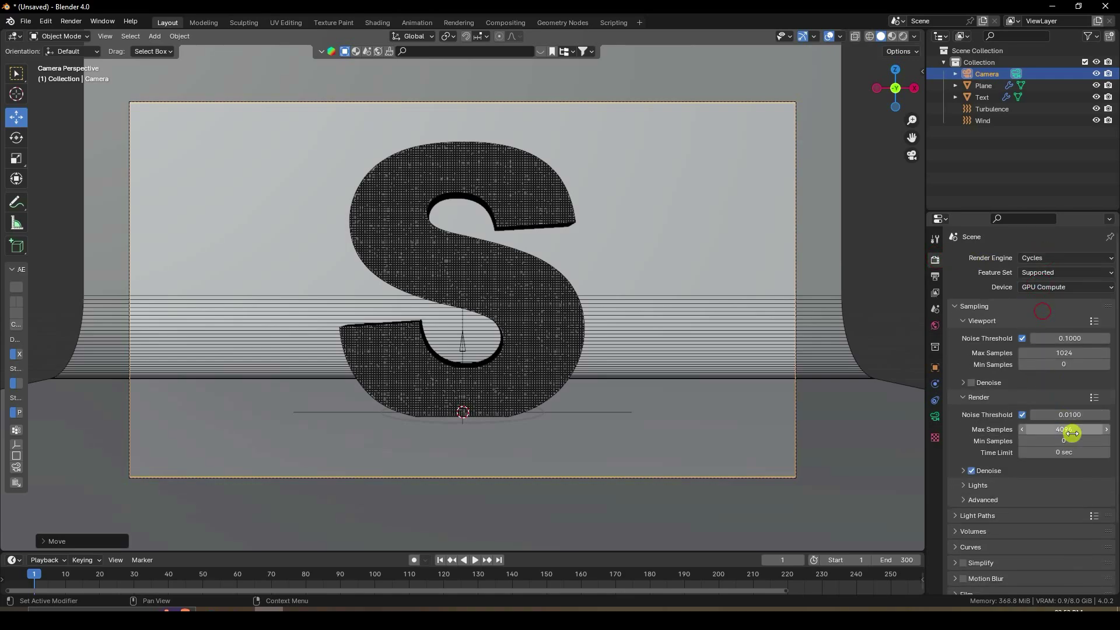
pyautogui.click(1068, 430)
pyautogui.write('256')
pyautogui.press('Return')
# Select the S text object and bake its particle simulation.
pyautogui.click(868, 286)
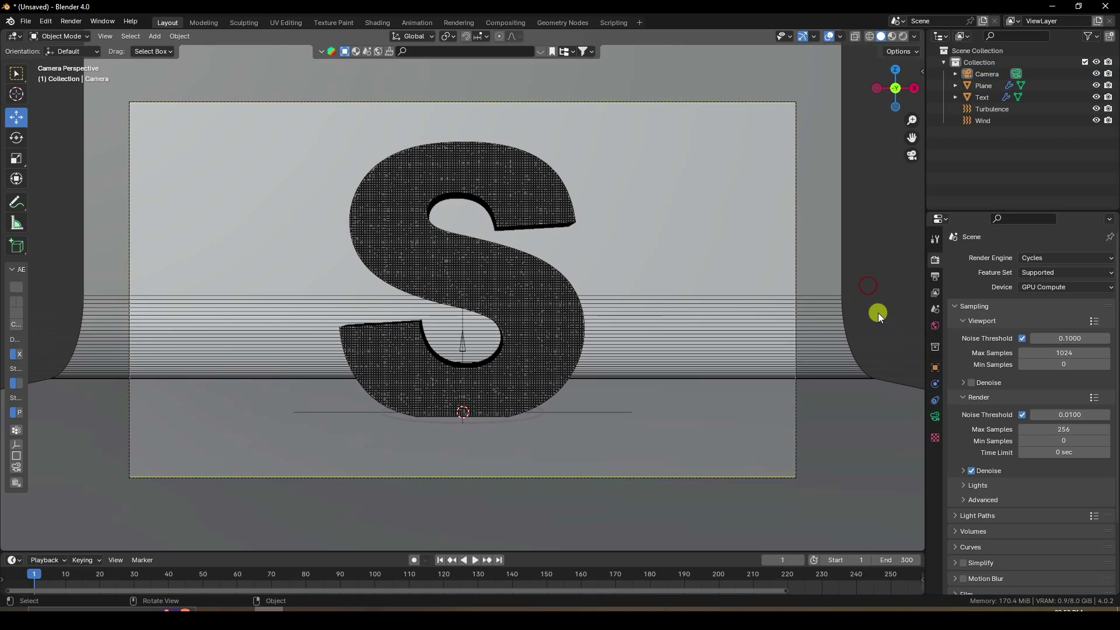
pyautogui.click(980, 97)
pyautogui.click(937, 413)
pyautogui.click(935, 402)
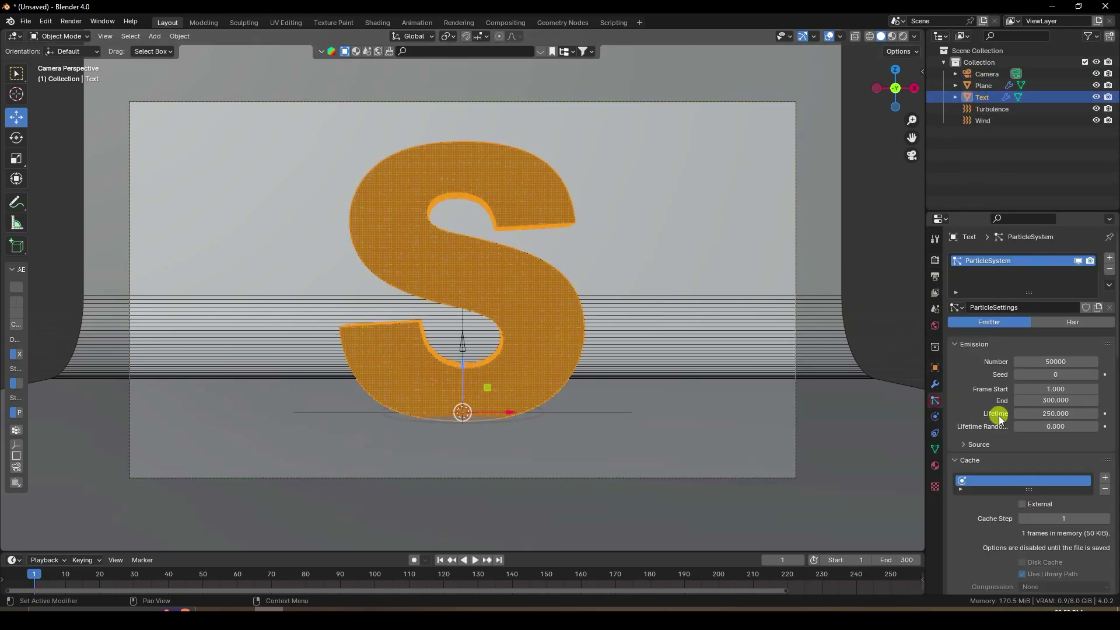
pyautogui.scroll(-6, 998, 432)
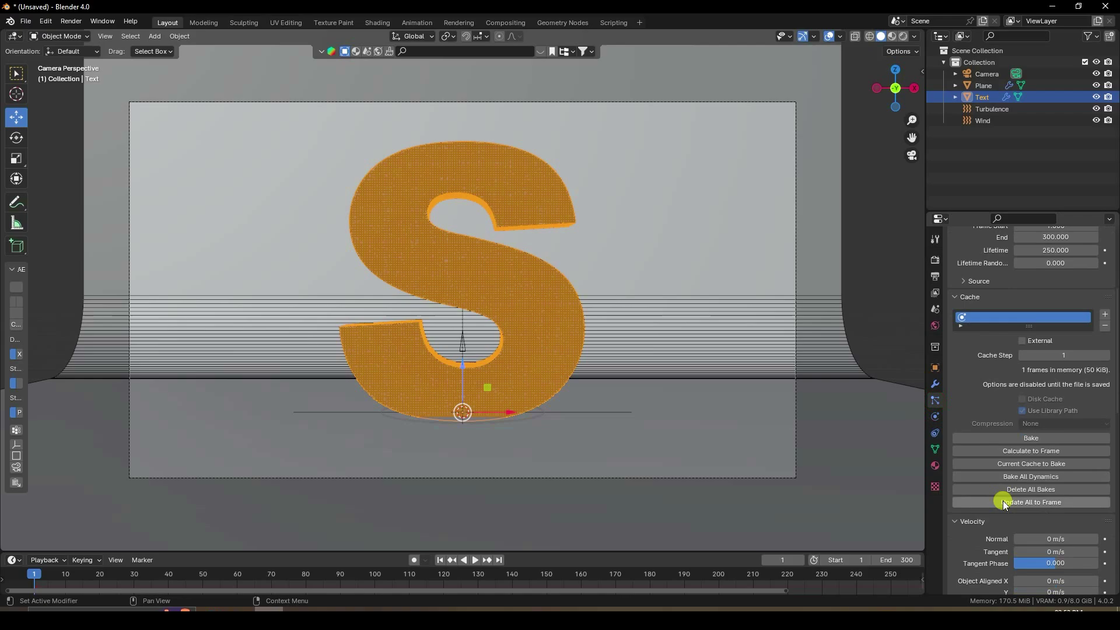
pyautogui.click(1027, 438)
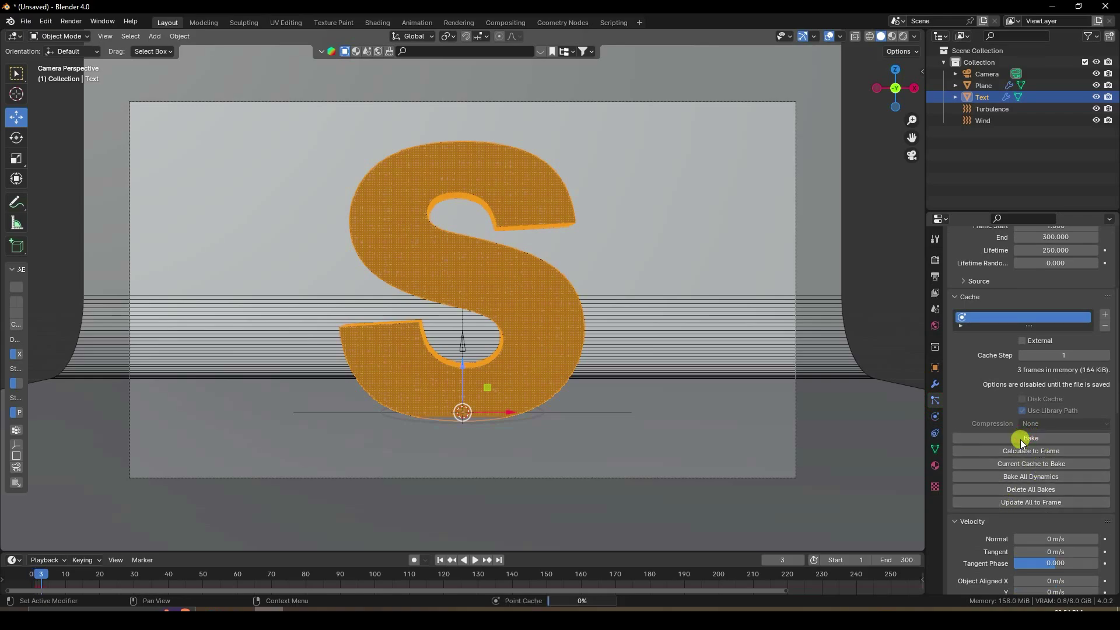